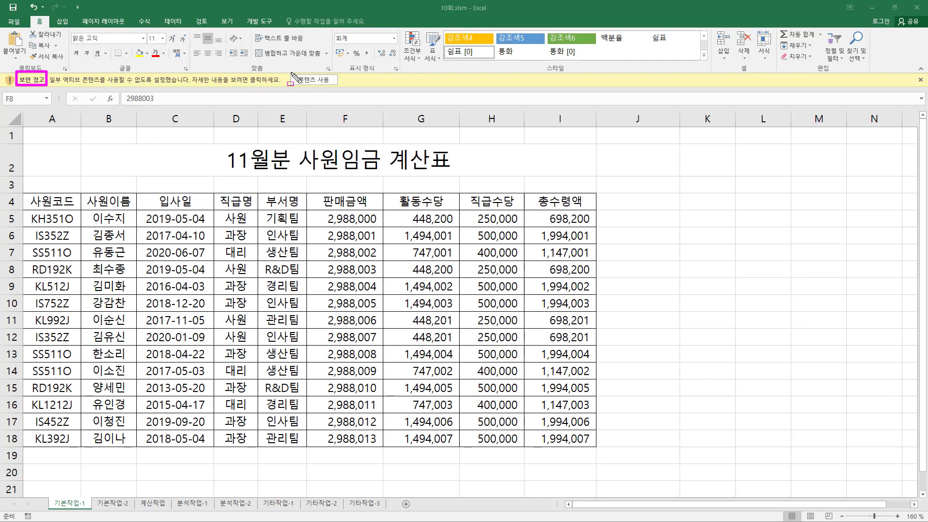
# Enable the workbook's blocked active content and select hire-date cell C7 on the 기본작업-1 sheet
pyautogui.click(321, 80)
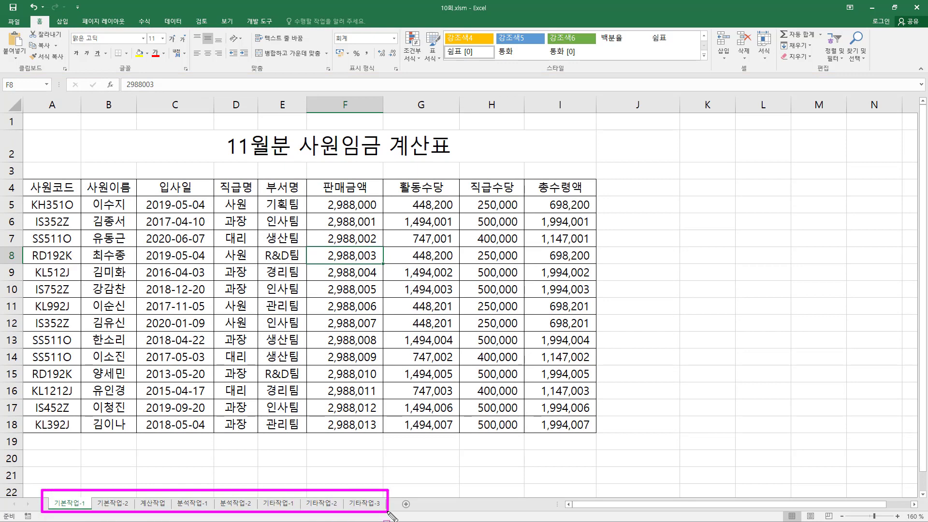
pyautogui.click(193, 235)
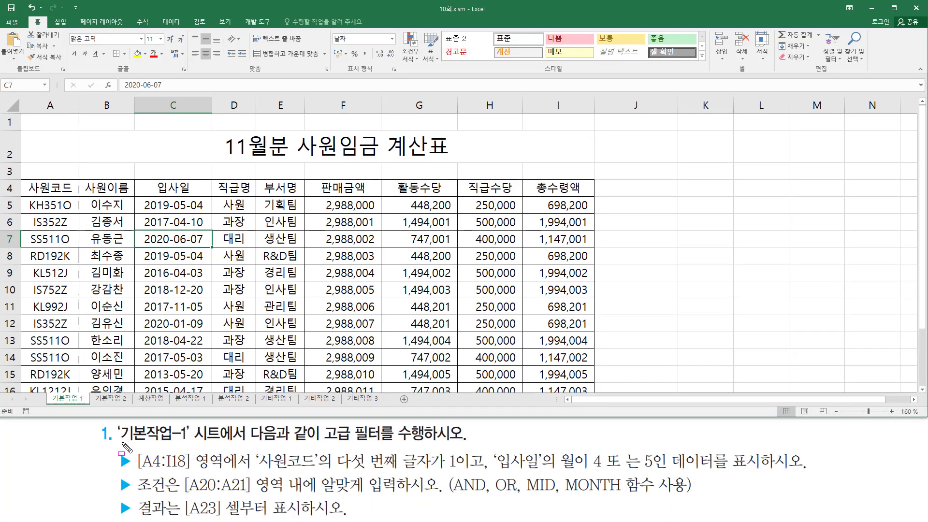
# Read the advanced filter task for the 기본작업-1 sheet and locate its source range A4:I18 in the table
pyautogui.moveTo(121, 442); pyautogui.dragTo(184, 442)
pyautogui.moveTo(323, 442); pyautogui.dragTo(382, 442)
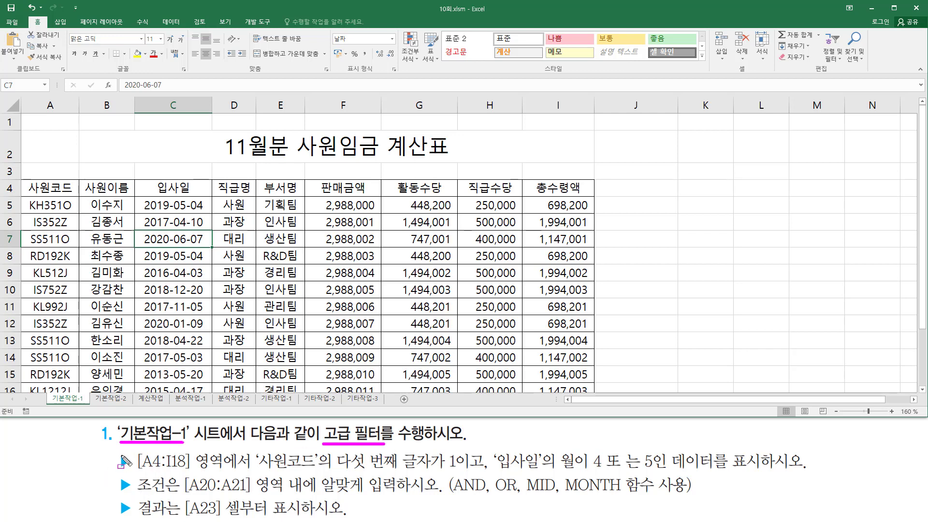
pyautogui.moveTo(113, 451); pyautogui.dragTo(132, 516)
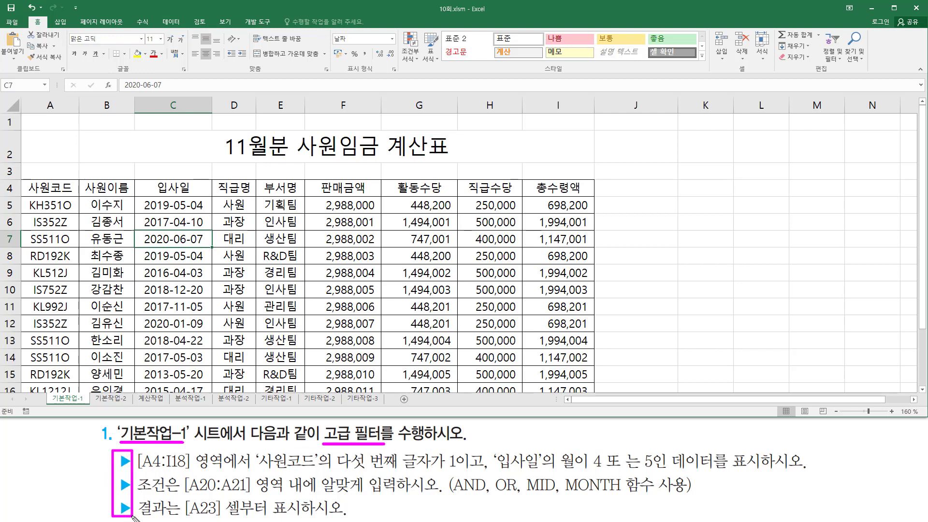
pyautogui.press('e')
pyautogui.moveTo(135, 481)
pyautogui.mouseDown()
pyautogui.moveTo(157, 469)
pyautogui.moveTo(249, 470)
pyautogui.mouseUp()
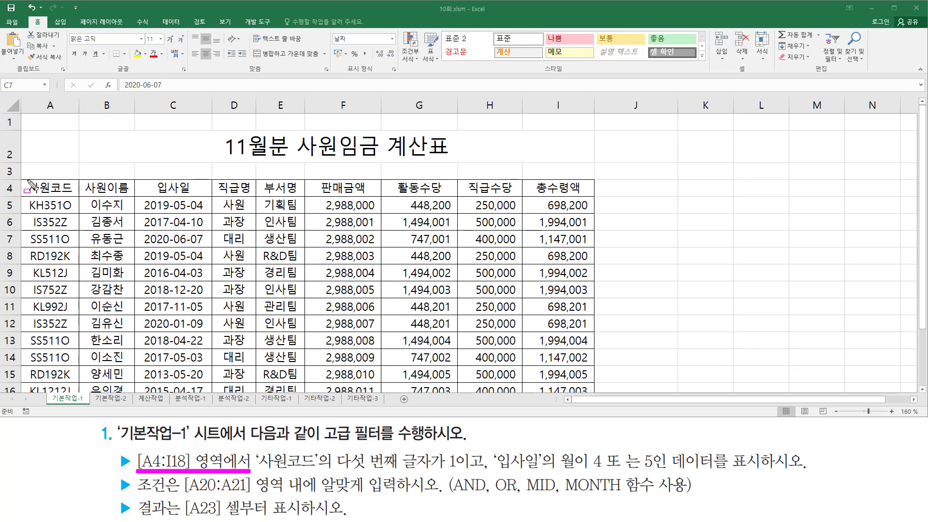
pyautogui.moveTo(28, 179)
pyautogui.mouseDown()
pyautogui.moveTo(49, 193)
pyautogui.moveTo(75, 180)
pyautogui.mouseUp()
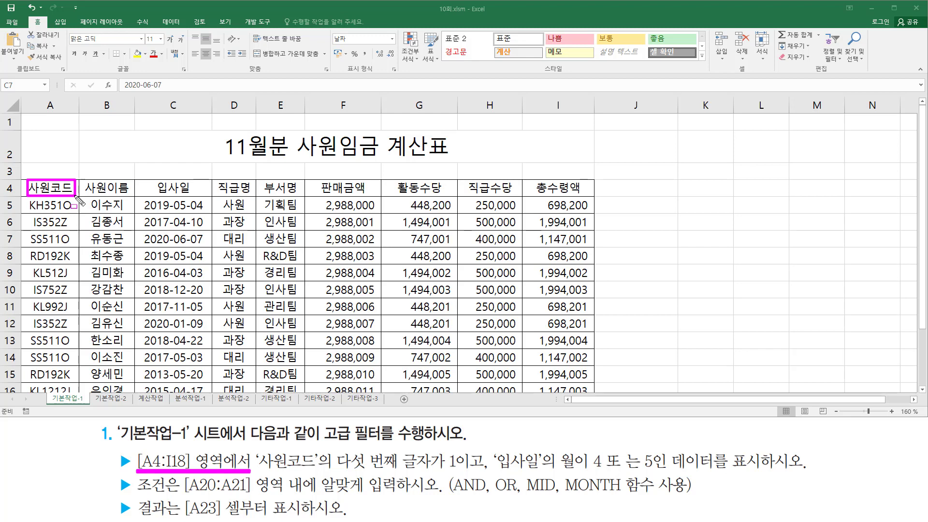
pyautogui.moveTo(28, 180); pyautogui.dragTo(598, 399)
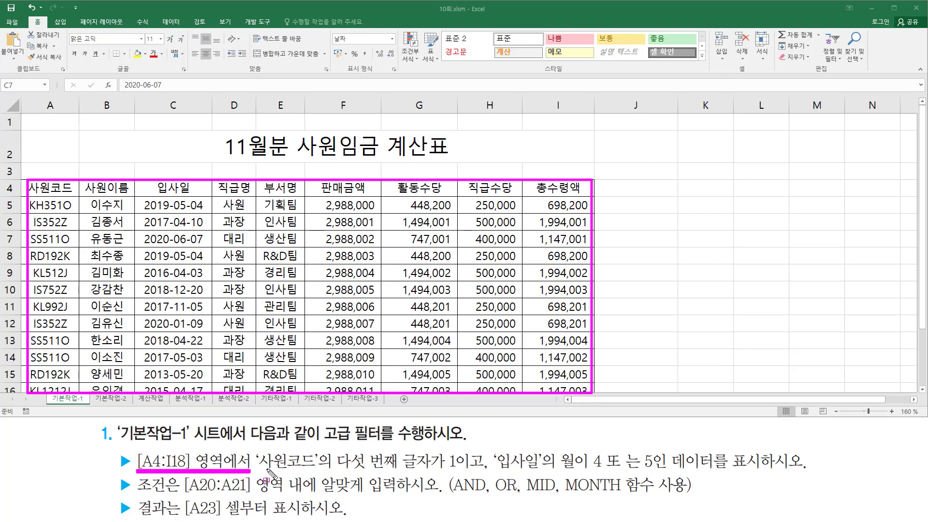
pyautogui.press('e')
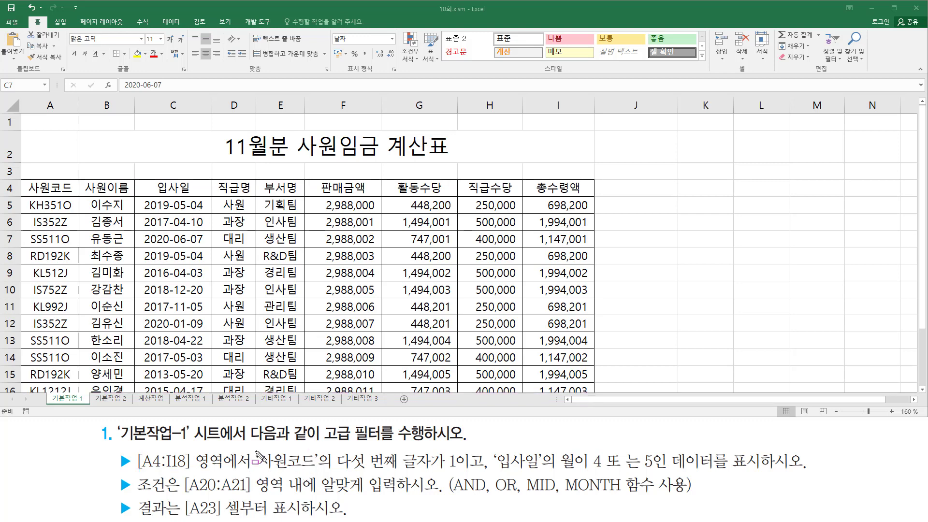
# Examine the filter conditions on the fifth character of 사원코드 and the month of 입사일, with their MID and MONTH functions
pyautogui.moveTo(255, 451); pyautogui.dragTo(323, 471)
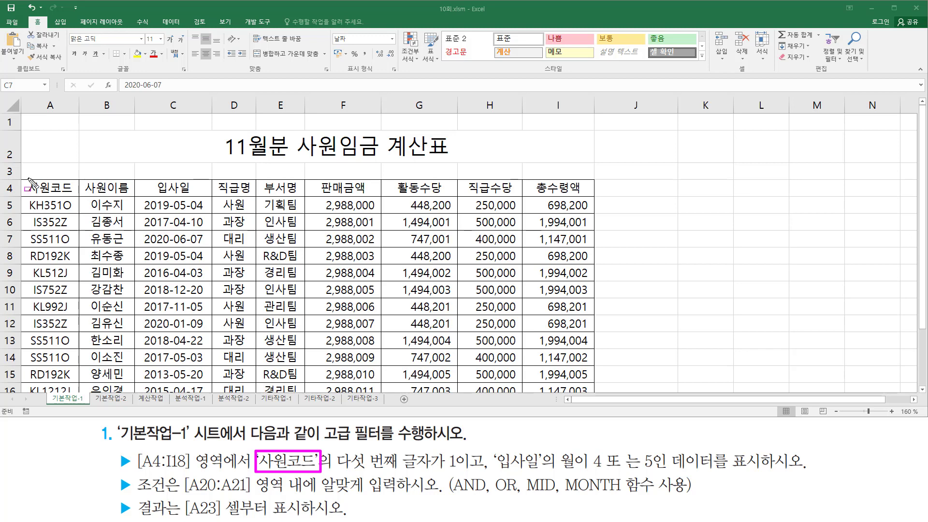
pyautogui.moveTo(27, 177)
pyautogui.mouseDown()
pyautogui.moveTo(78, 204)
pyautogui.moveTo(77, 196)
pyautogui.mouseUp()
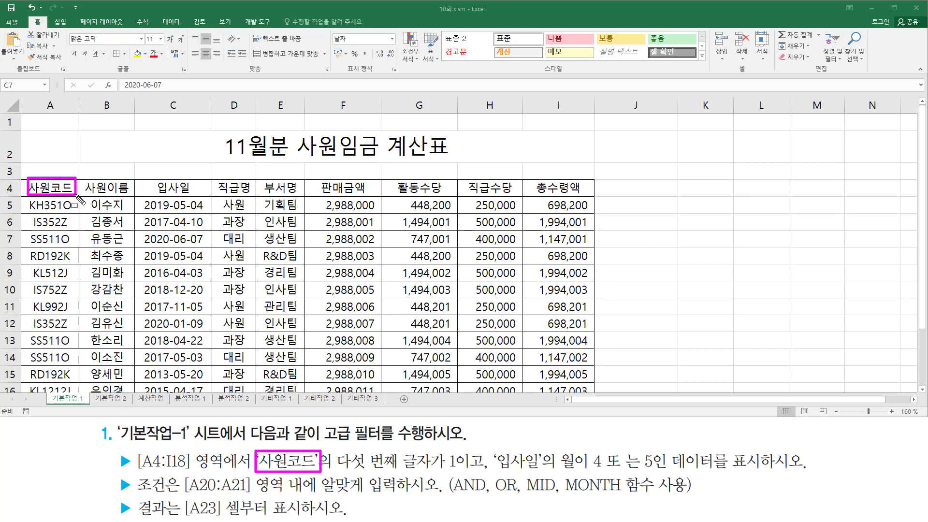
pyautogui.moveTo(338, 469); pyautogui.dragTo(459, 469)
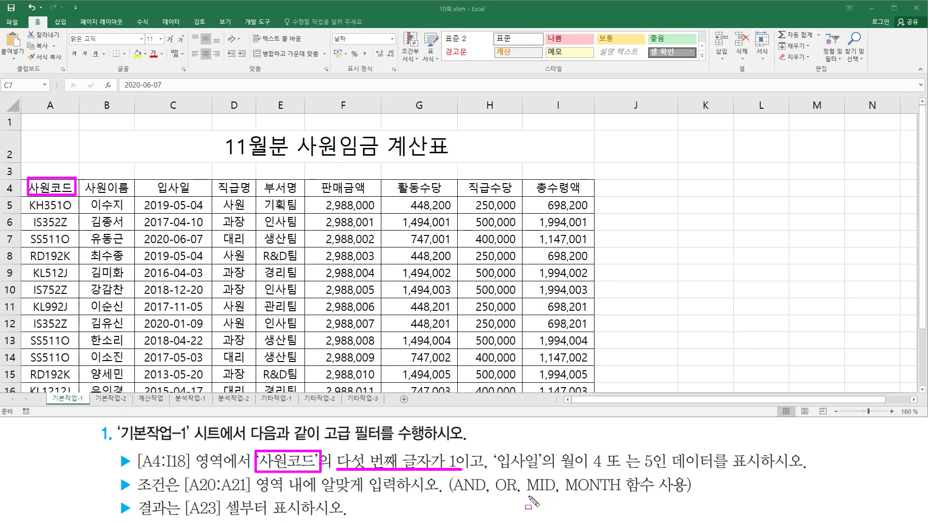
pyautogui.moveTo(525, 493); pyautogui.dragTo(554, 494)
pyautogui.moveTo(495, 448); pyautogui.dragTo(542, 472)
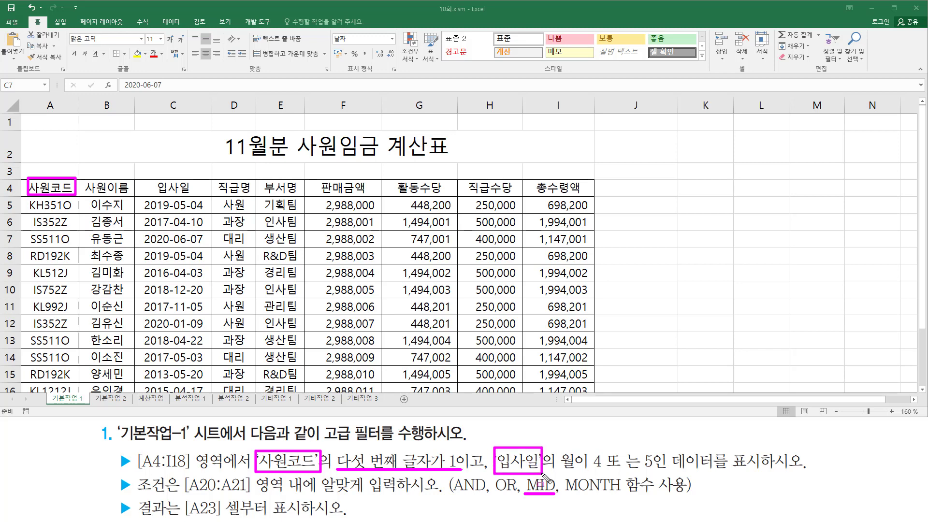
pyautogui.moveTo(152, 178); pyautogui.dragTo(198, 196)
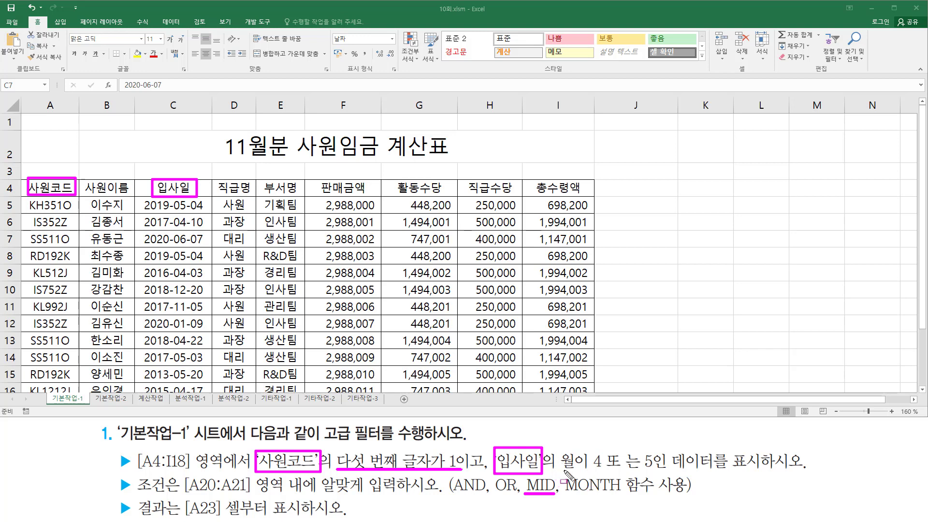
pyautogui.moveTo(561, 468); pyautogui.dragTo(656, 470)
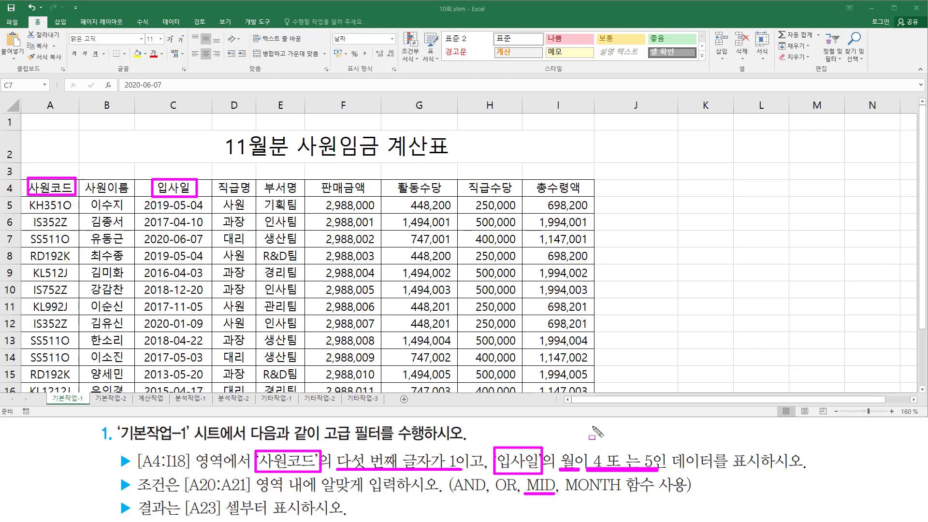
pyautogui.moveTo(566, 493); pyautogui.dragTo(622, 494)
pyautogui.press('e')
# Review how the task wording joins the 사원코드 and 입사일 conditions and the alternative months 4 and 5
pyautogui.moveTo(255, 449); pyautogui.dragTo(316, 470)
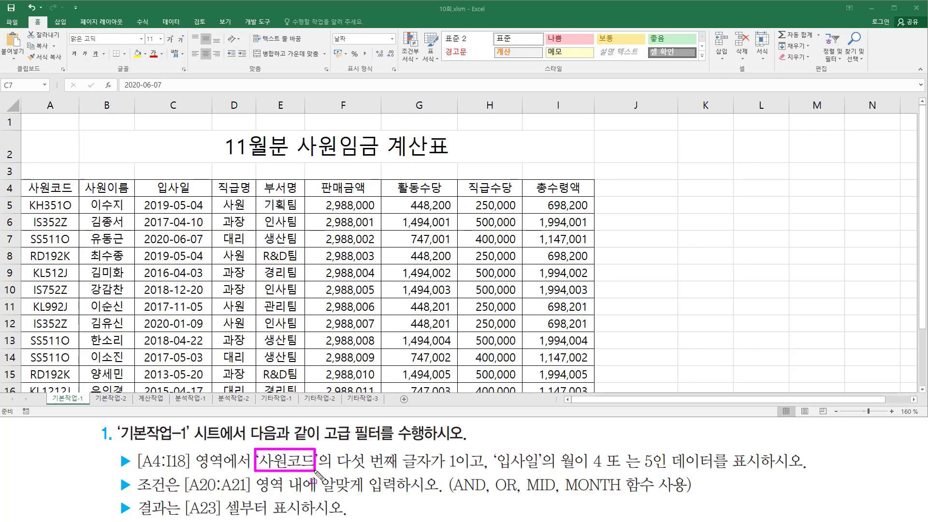
pyautogui.moveTo(492, 446)
pyautogui.mouseDown()
pyautogui.moveTo(505, 468)
pyautogui.moveTo(543, 473)
pyautogui.mouseUp()
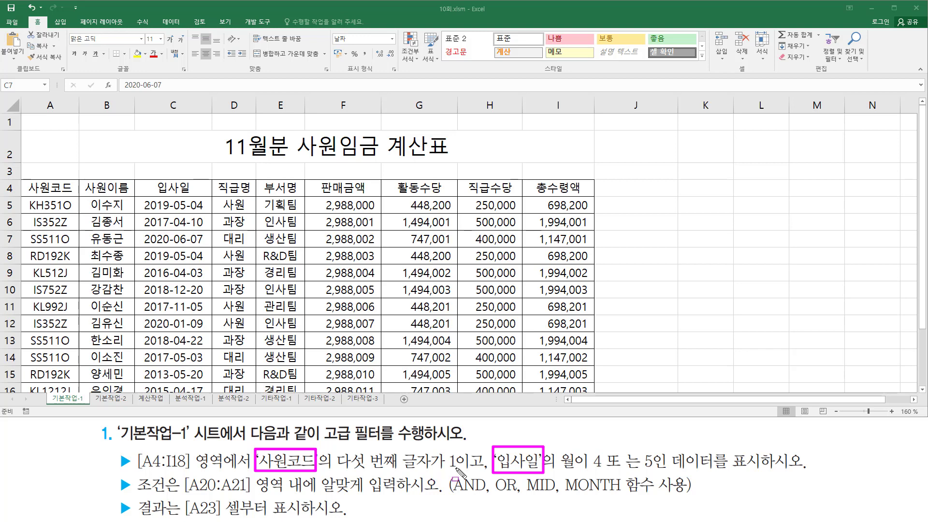
pyautogui.moveTo(461, 471); pyautogui.dragTo(480, 472)
pyautogui.moveTo(593, 447); pyautogui.dragTo(607, 473)
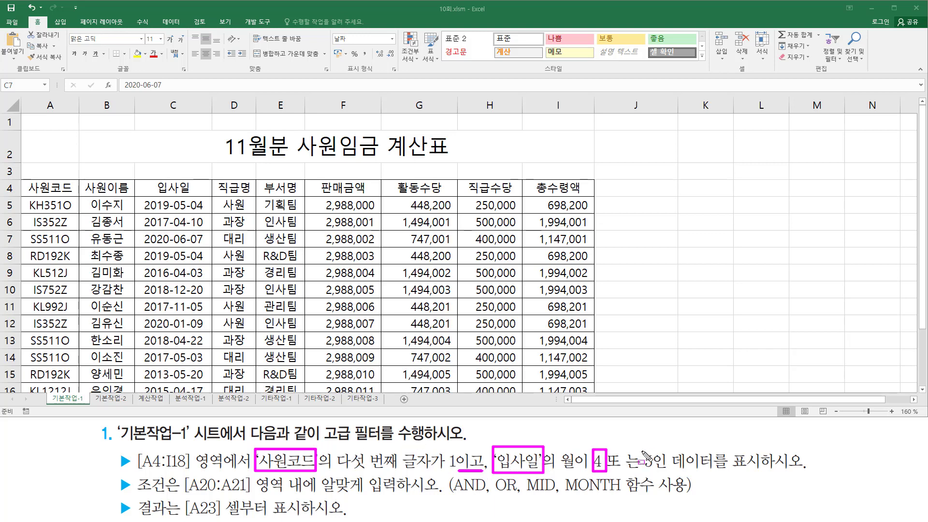
pyautogui.moveTo(642, 446)
pyautogui.mouseDown()
pyautogui.moveTo(656, 472)
pyautogui.moveTo(632, 470)
pyautogui.mouseUp()
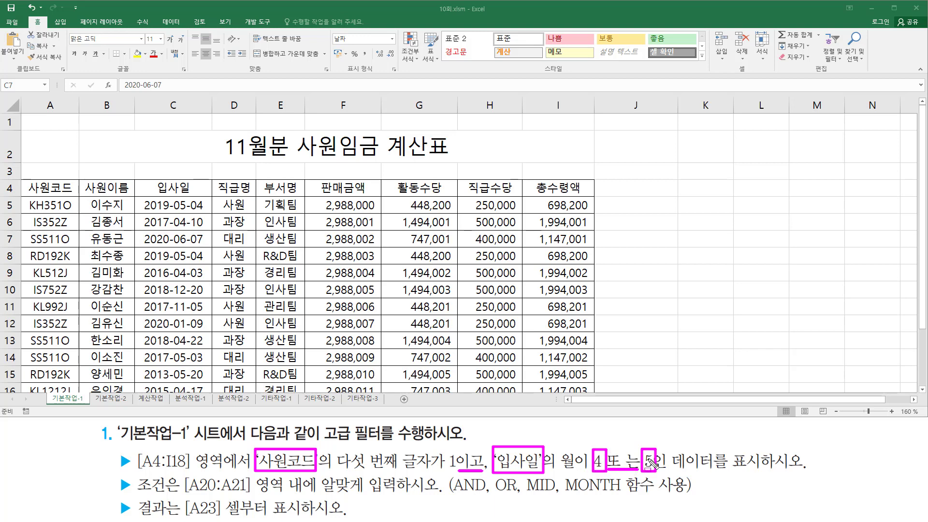
pyautogui.press('Escape')
# Enter the outline note "and( 사원코드 , 입사일 )" in cell E20 below the table
pyautogui.click(189, 309)
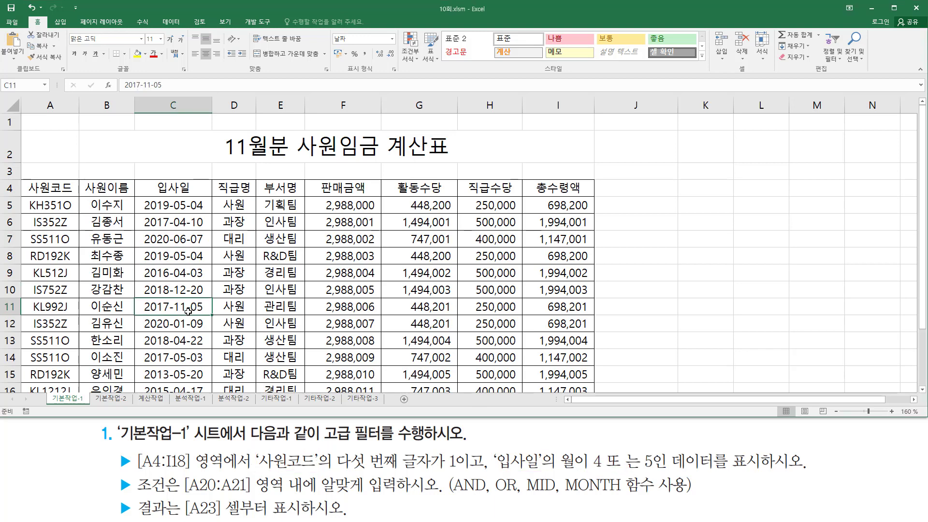
pyautogui.scroll(-3, 188, 312)
pyautogui.scroll(-1, 188, 312)
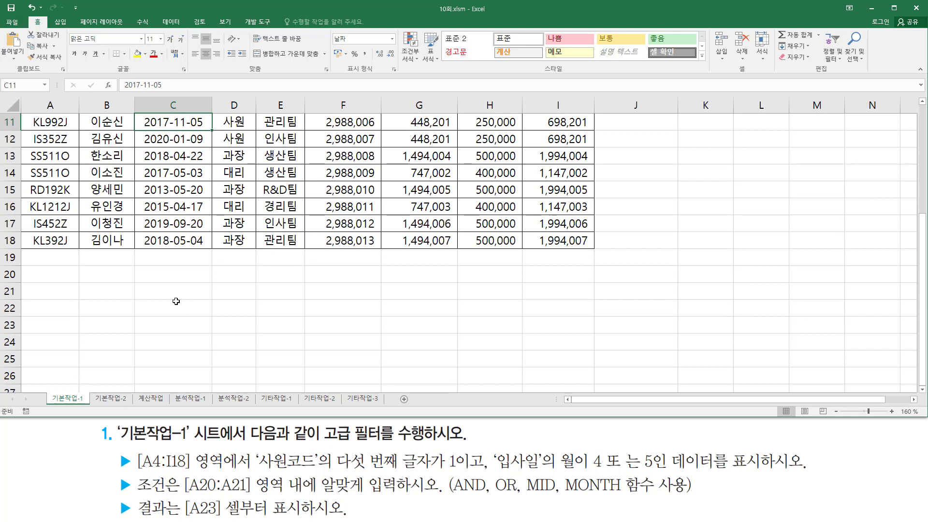
pyautogui.click(272, 278)
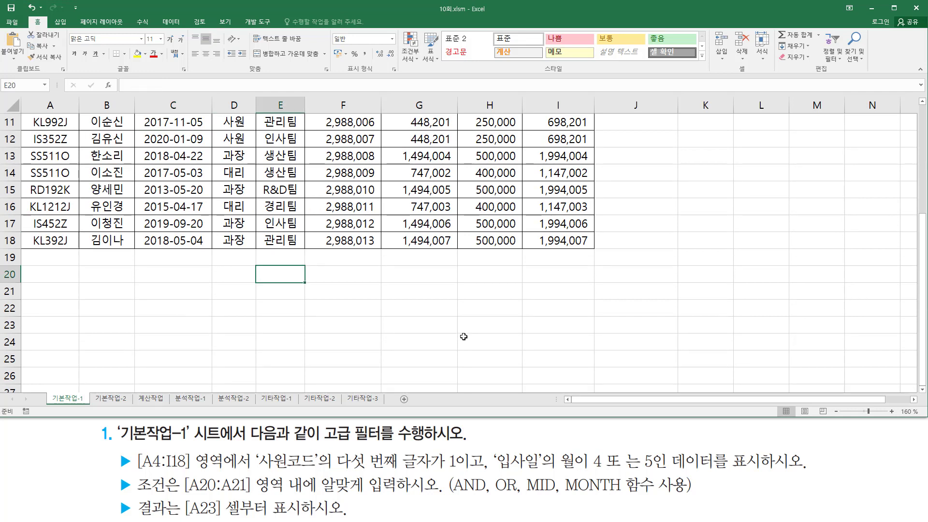
pyautogui.write('and(')
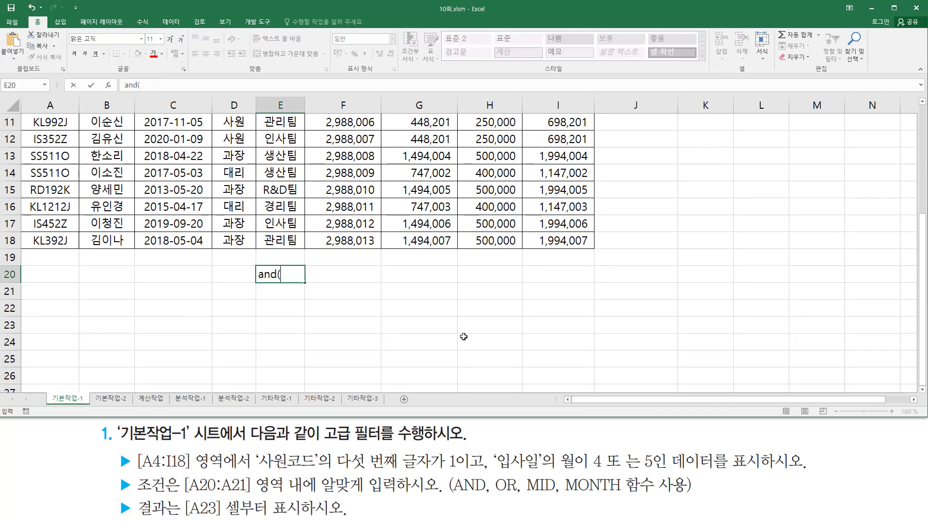
pyautogui.write(' 사원코ㅡ드 ')
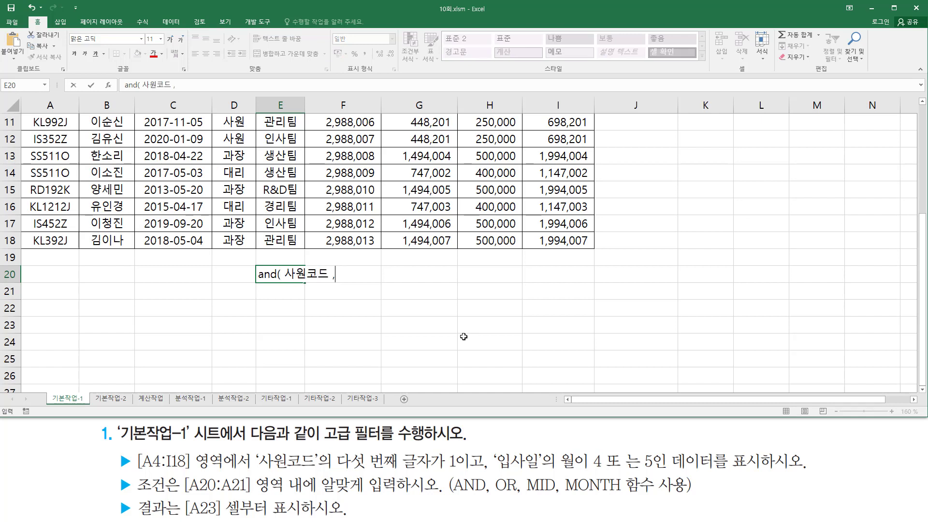
pyautogui.write(', 입사이')
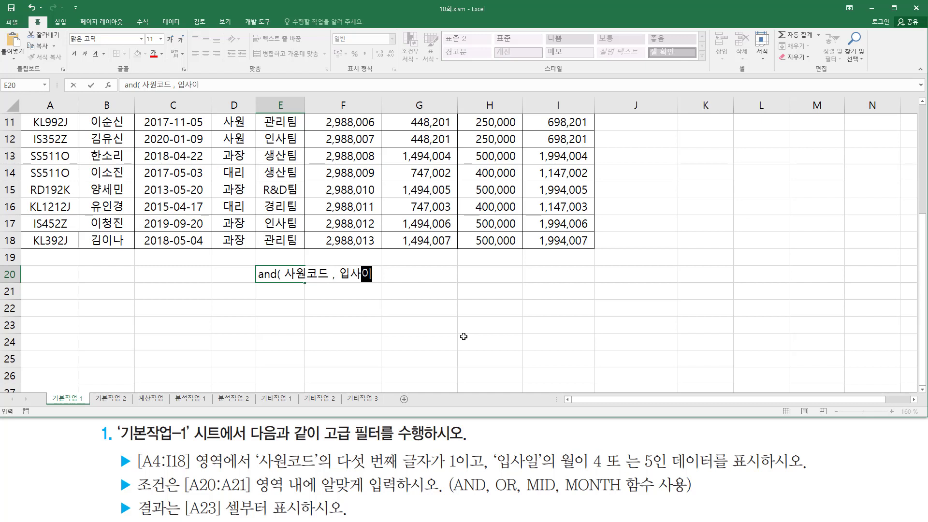
pyautogui.write('ㄹ')
# Replace 입사일 in the E20 note with "or( =4 , =5 )", nested inside the and( ) outline
pyautogui.doubleClick(351, 272)
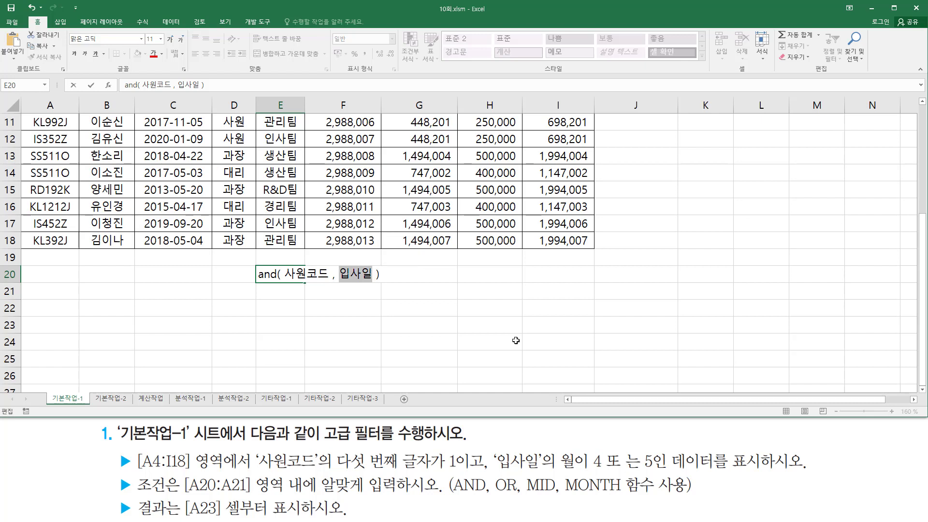
pyautogui.write('=4  , ')
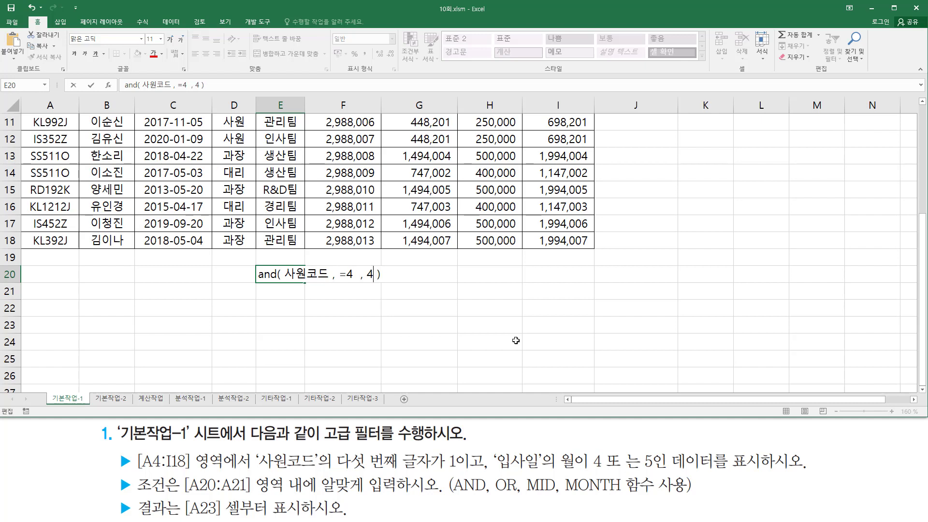
pyautogui.write('=5')
pyautogui.write('or(')
pyautogui.write('  )')
pyautogui.click(440, 316)
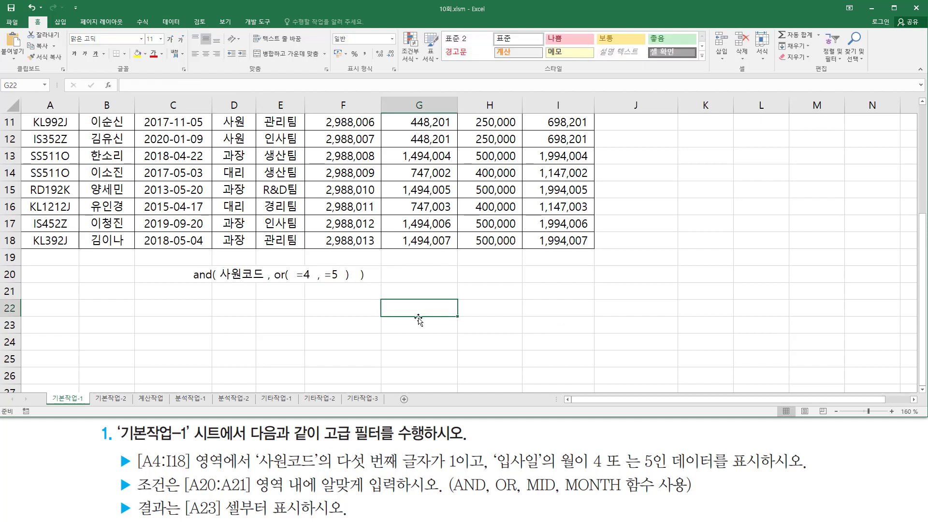
# Left-align the condition outline in cell E20
pyautogui.click(282, 271)
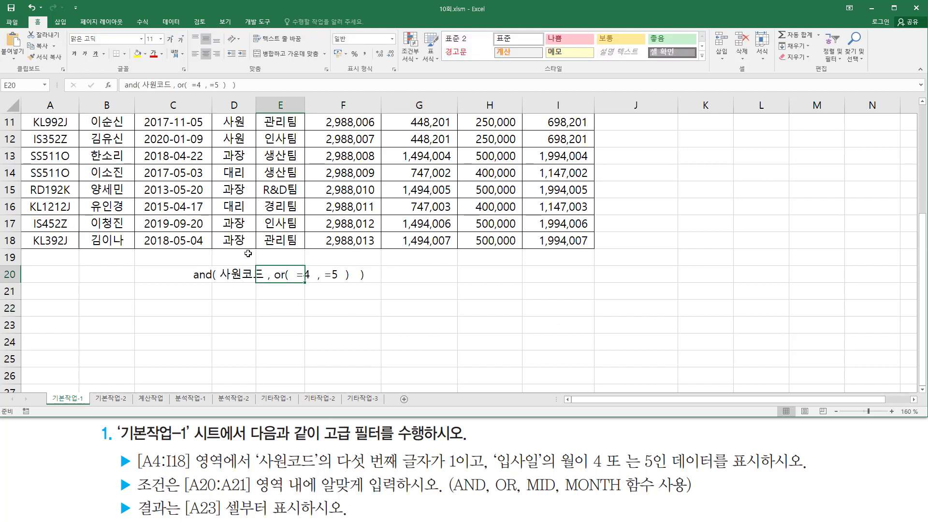
pyautogui.click(196, 53)
pyautogui.click(369, 318)
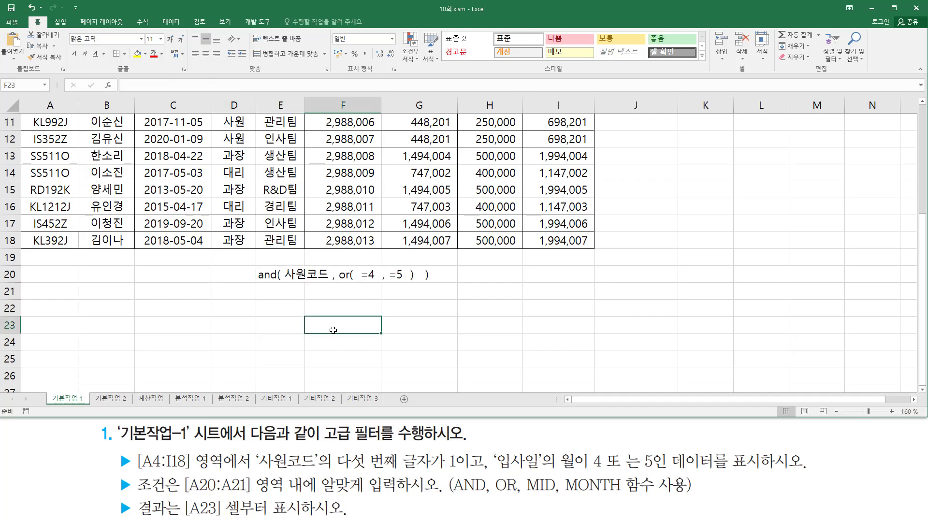
# Review the E20 outline's and( ) arguments and the nested or( ) with its two month conditions
pyautogui.moveTo(315, 285); pyautogui.dragTo(413, 285)
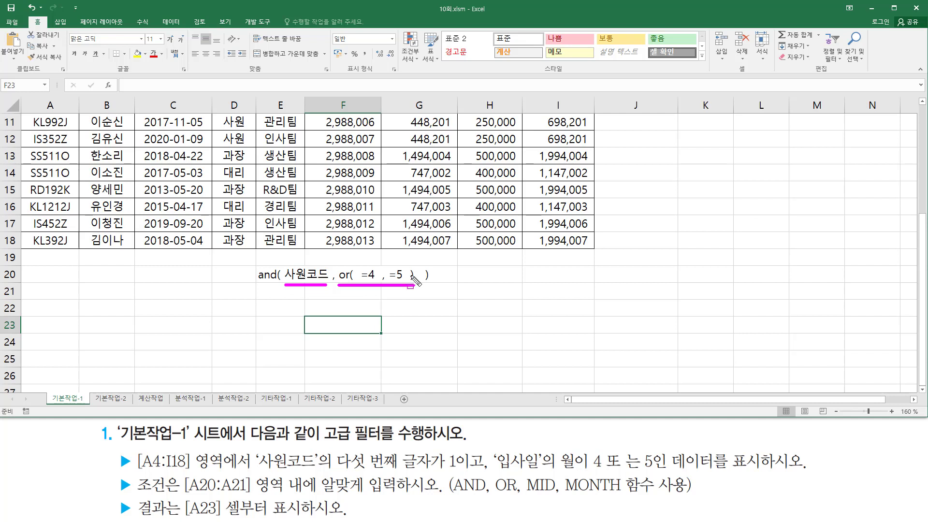
pyautogui.press('e')
pyautogui.moveTo(337, 257)
pyautogui.mouseDown()
pyautogui.moveTo(363, 300)
pyautogui.moveTo(419, 300)
pyautogui.mouseUp()
pyautogui.moveTo(361, 281); pyautogui.dragTo(407, 280)
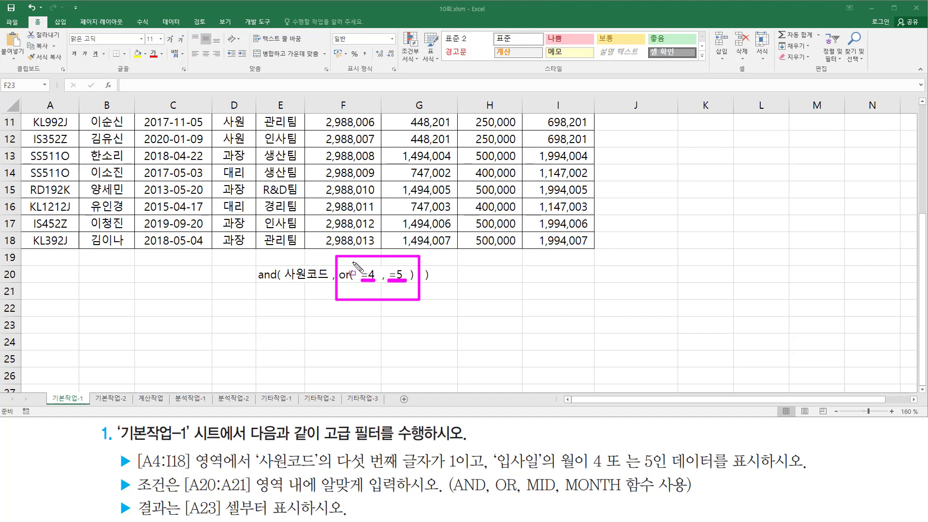
pyautogui.moveTo(353, 260); pyautogui.dragTo(352, 266)
pyautogui.moveTo(412, 261); pyautogui.dragTo(412, 269)
# Check the task's criteria range A20:A21 and output start cell A23, and locate both on the sheet
pyautogui.moveTo(184, 495); pyautogui.dragTo(258, 496)
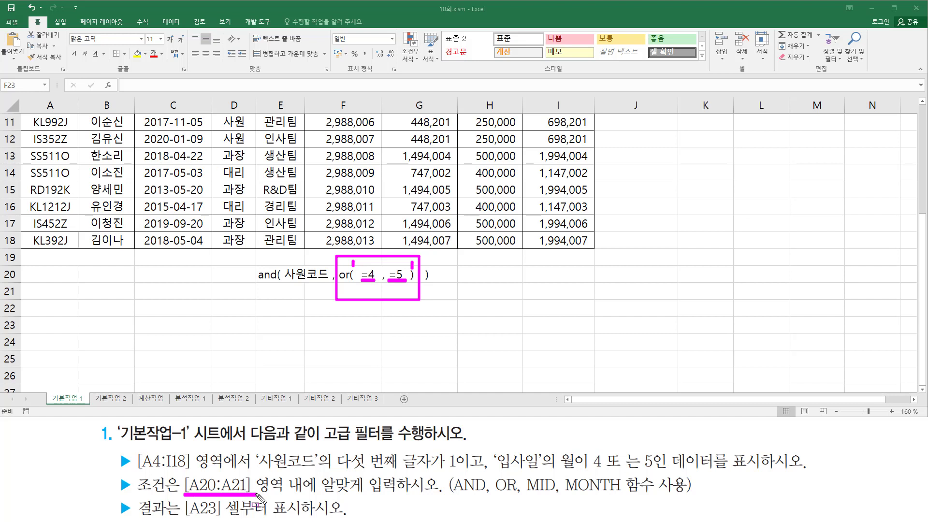
pyautogui.moveTo(25, 266); pyautogui.dragTo(77, 297)
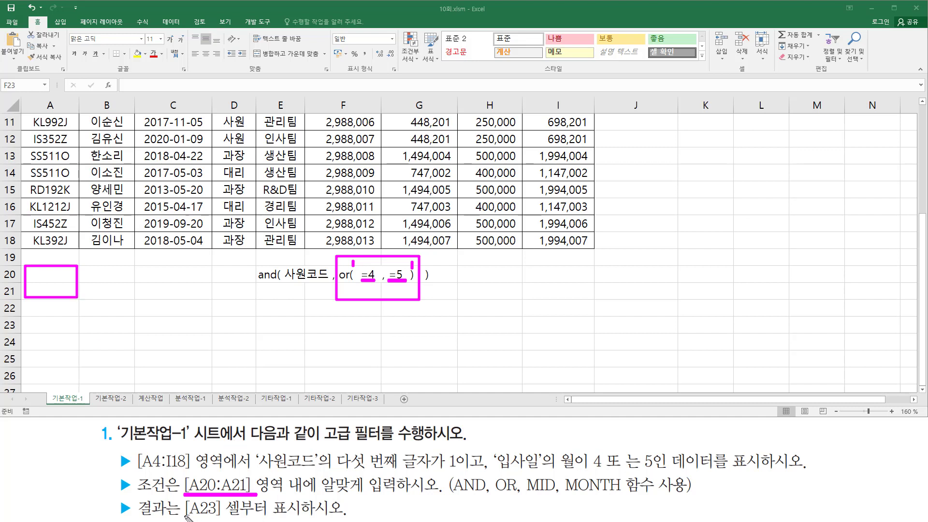
pyautogui.moveTo(186, 517); pyautogui.dragTo(306, 518)
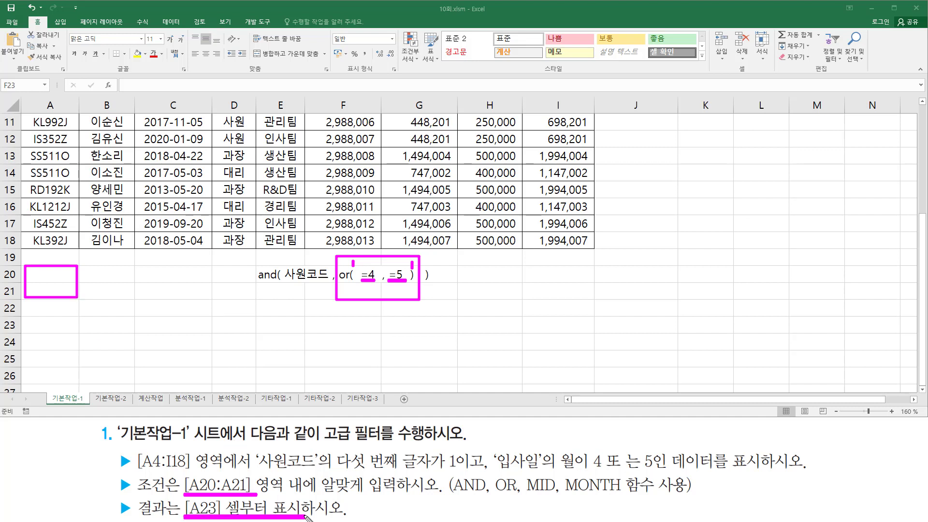
pyautogui.moveTo(30, 317); pyautogui.dragTo(71, 332)
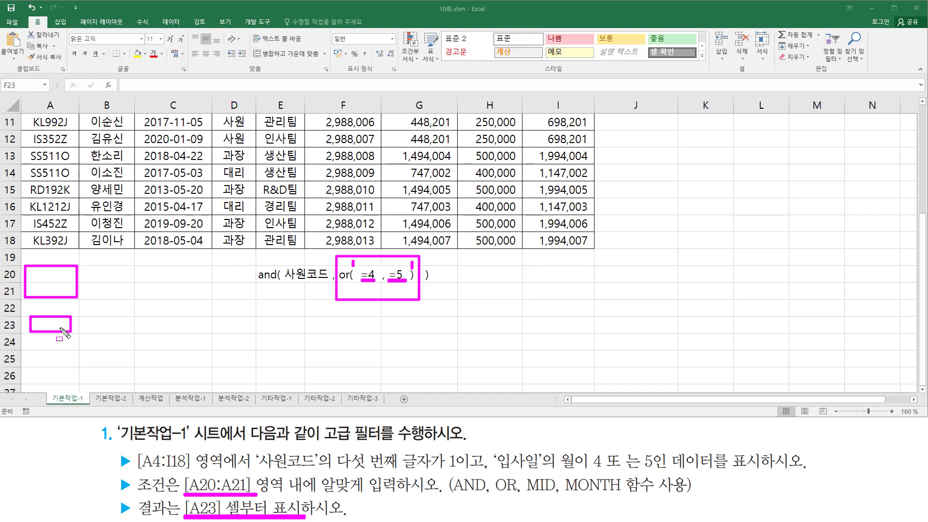
# Enter the criteria header 조건 in cell A20
pyautogui.press('e')
pyautogui.press('Escape')
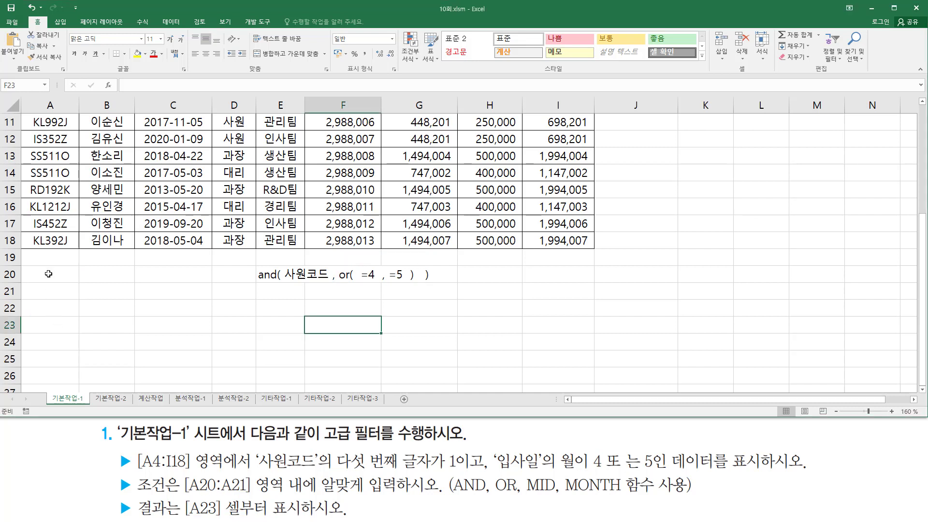
pyautogui.click(48, 274)
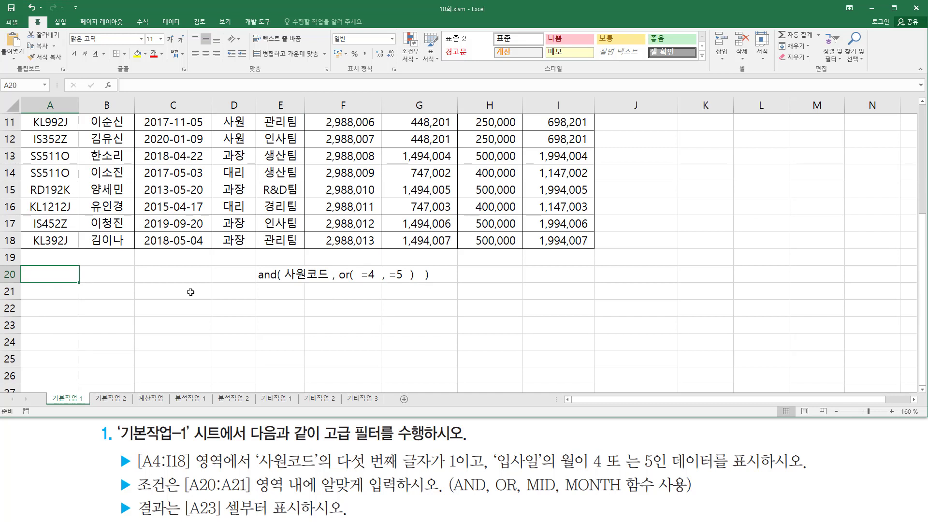
pyautogui.write('조건')
pyautogui.press('Return')
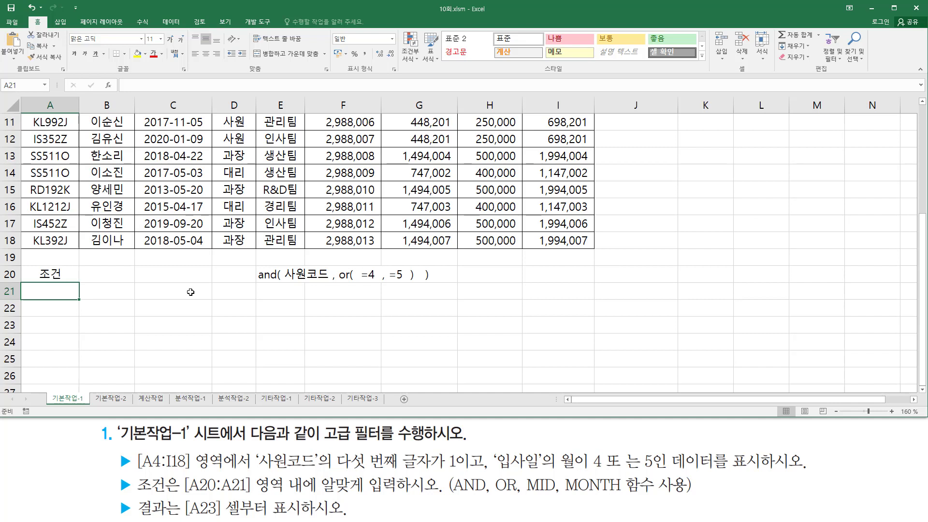
# Start an AND formula in A21 with mid( A5 , 5 , 1 ) =1 as its first condition, testing the first data row's 사원코드
pyautogui.write('=a')
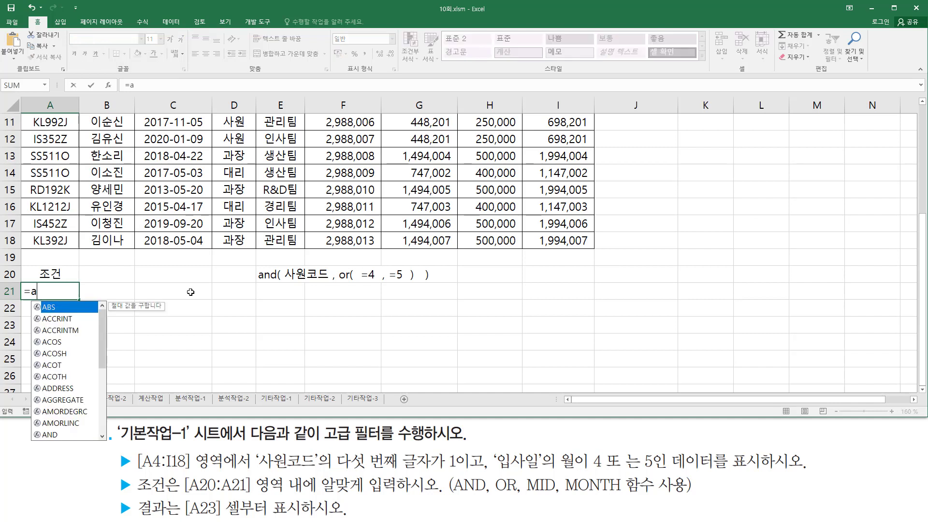
pyautogui.write('nd(')
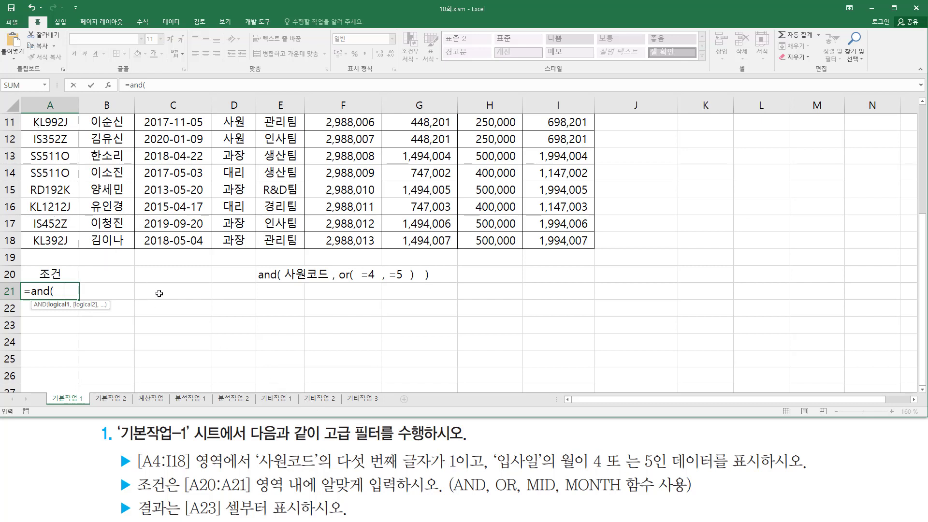
pyautogui.write('mid(')
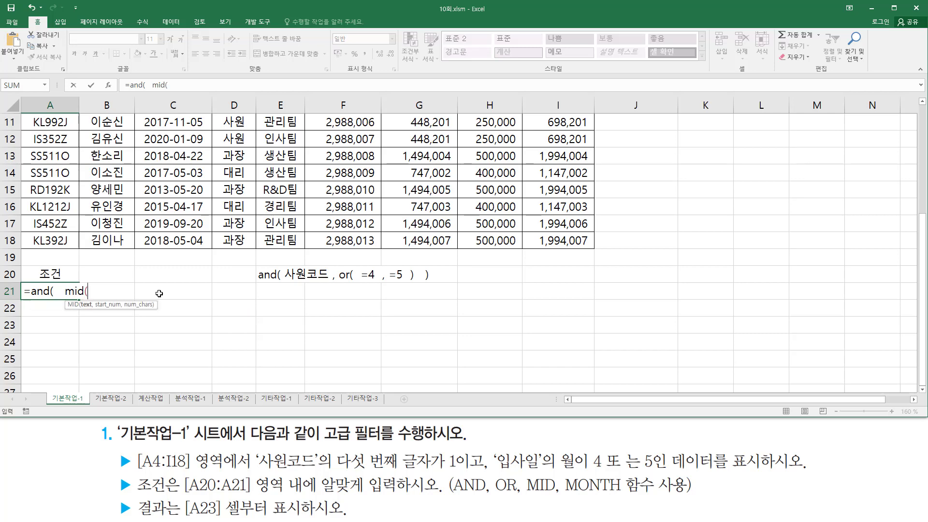
pyautogui.scroll(3, 145, 285)
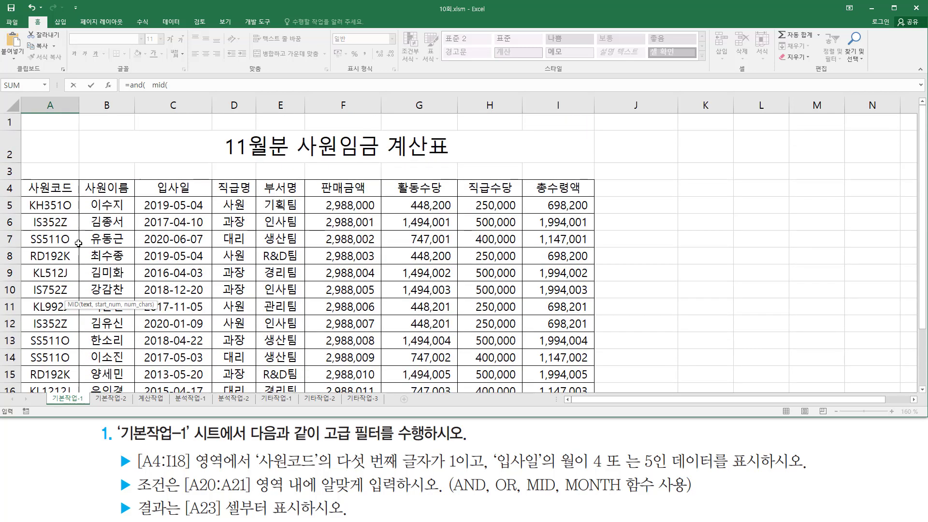
pyautogui.click(50, 205)
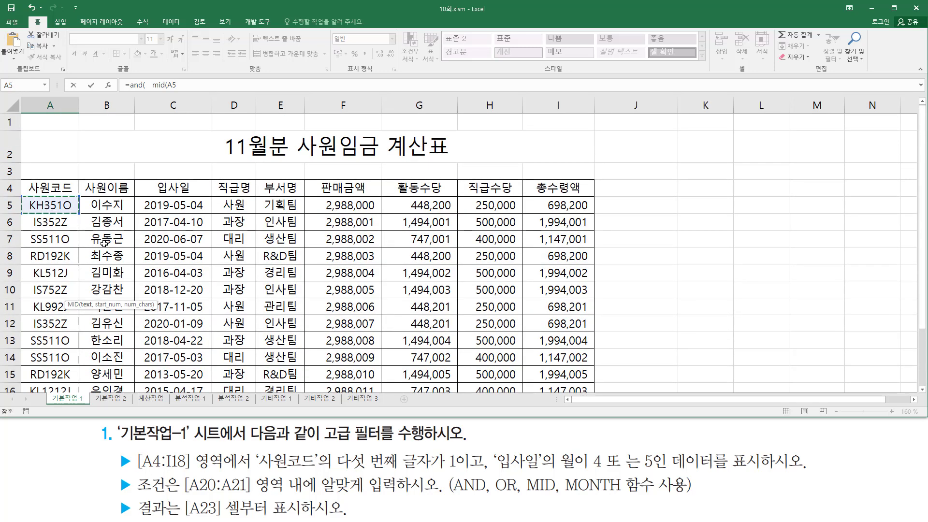
pyautogui.scroll(-3, 104, 242)
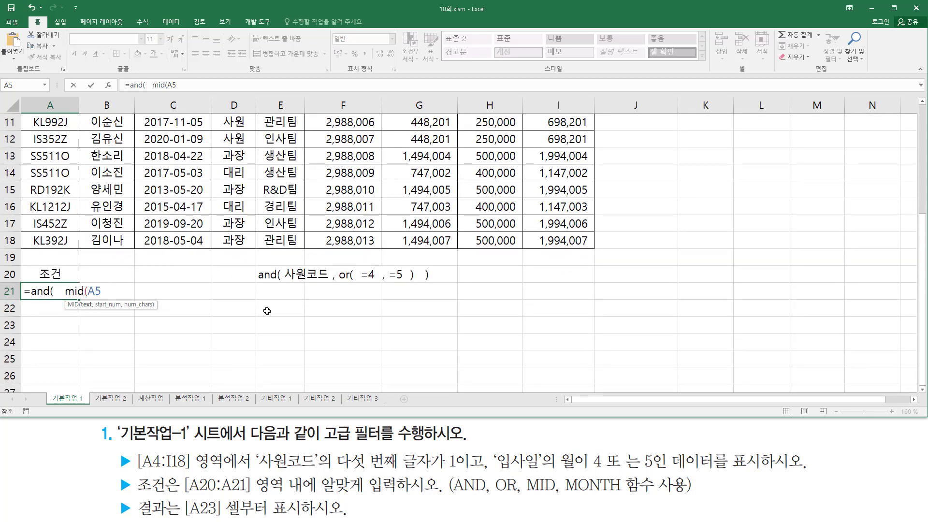
pyautogui.write(', 5 , 1')
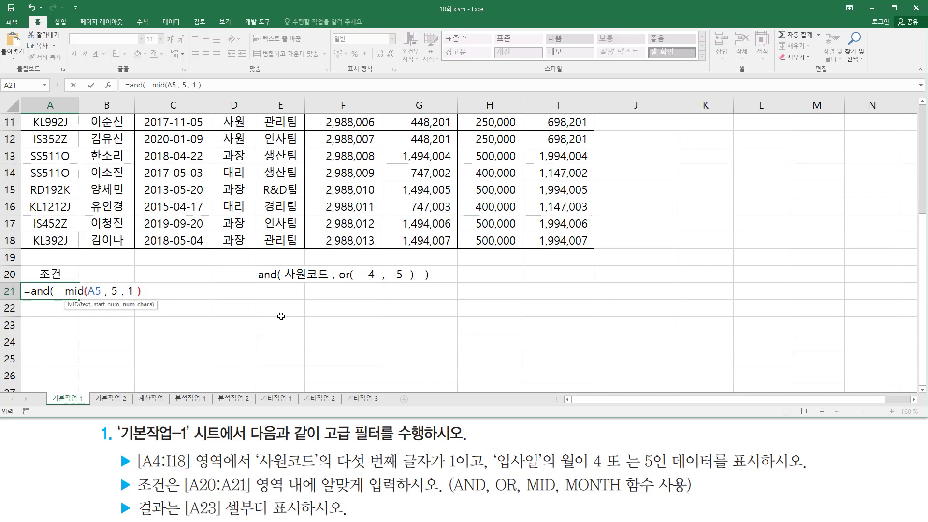
pyautogui.click(90, 288)
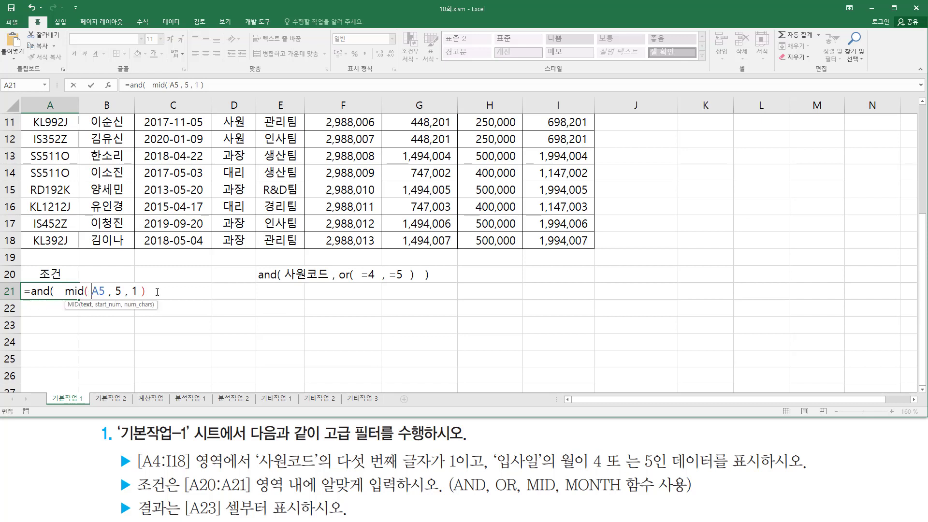
pyautogui.click(157, 292)
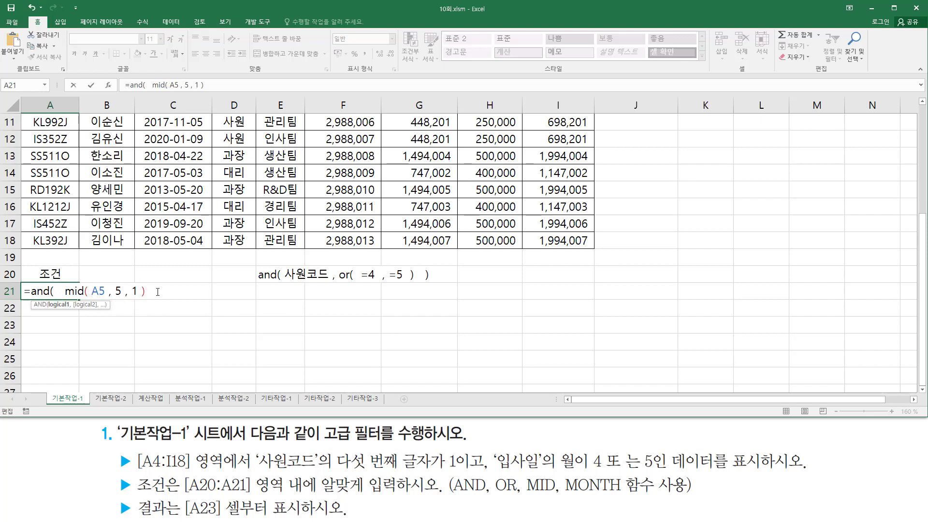
pyautogui.write('=1 ,')
# Nest an OR function as the AND's second argument in A21, with MONTH(C5) =4 as its first condition
pyautogui.write('or(')
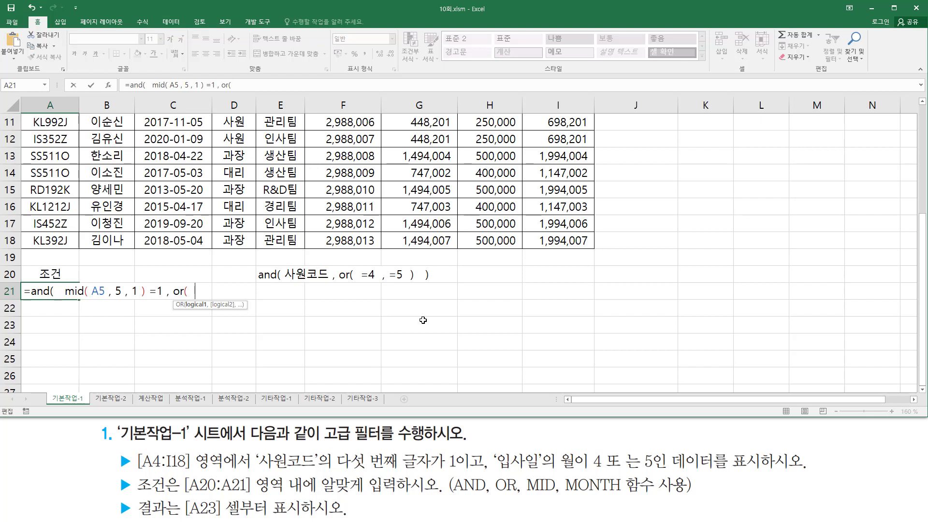
pyautogui.write('month(')
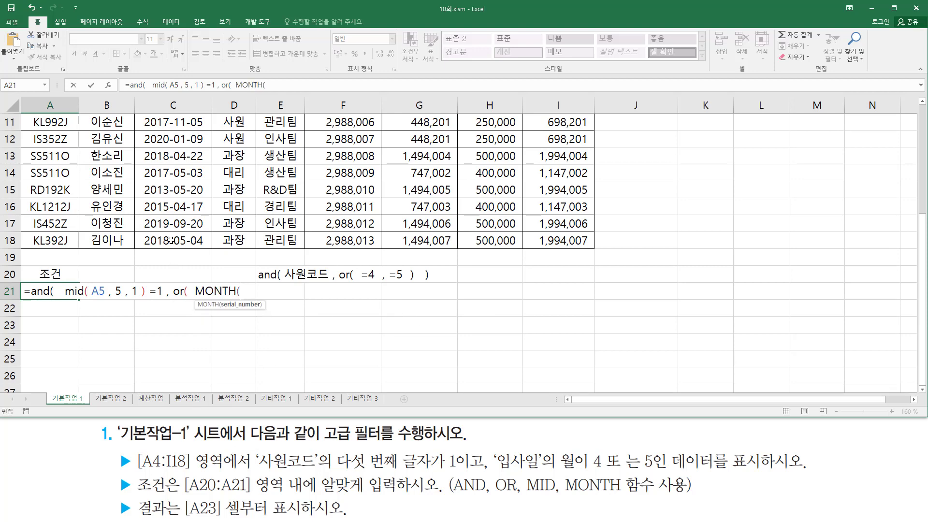
pyautogui.scroll(3, 171, 238)
pyautogui.scroll(1, 171, 239)
pyautogui.click(183, 203)
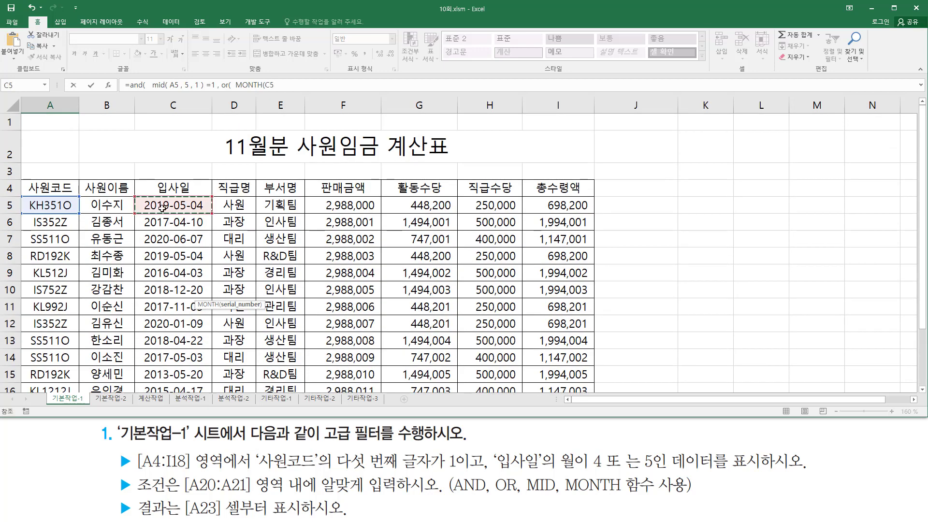
pyautogui.scroll(-3, 186, 222)
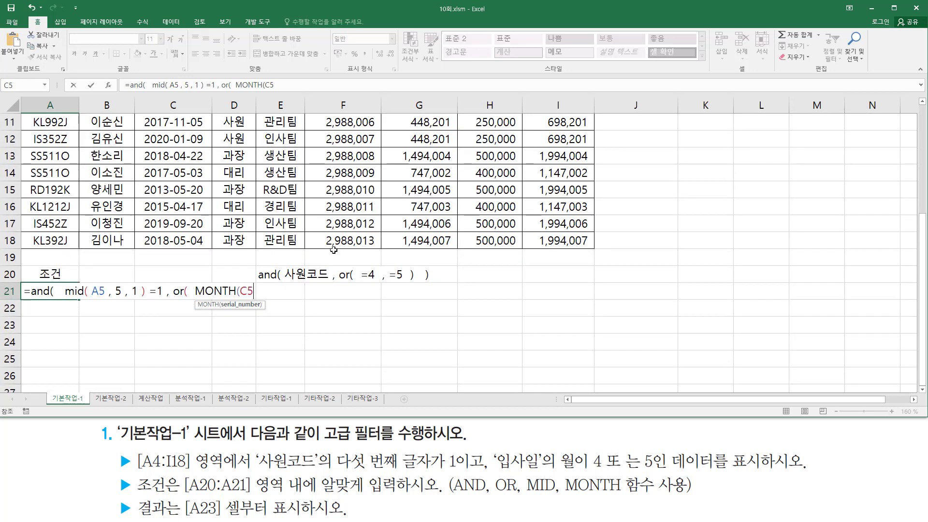
pyautogui.write(')')
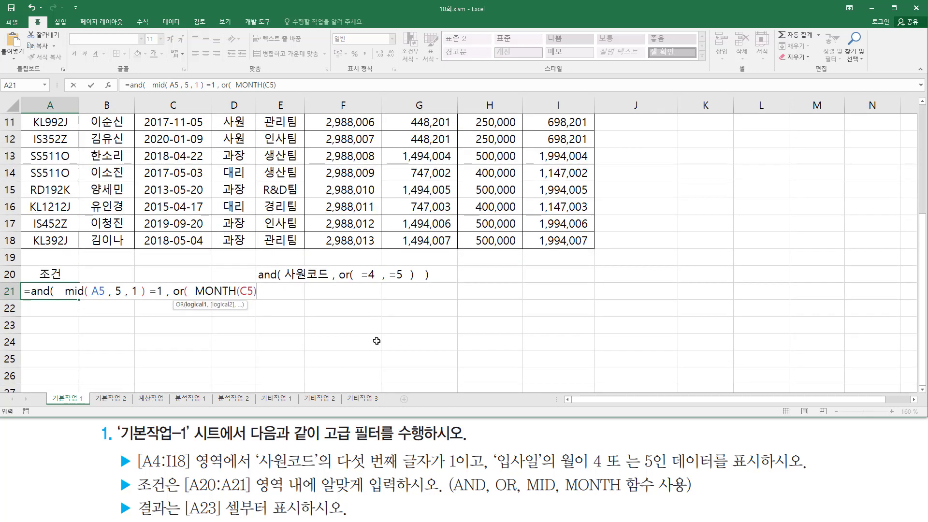
pyautogui.write(' = 4  , mon')
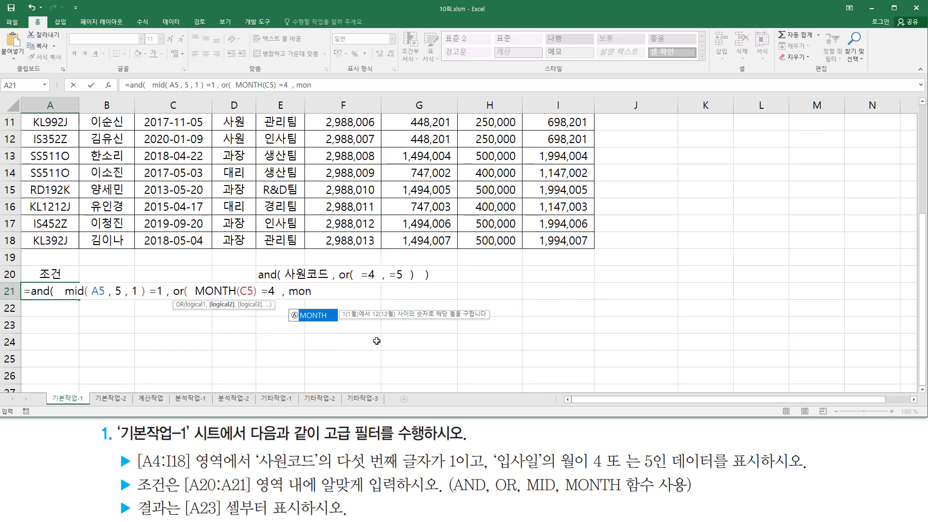
# Add MONTH(C5) =5 as the OR's second condition and close both the OR and AND functions in A21
pyautogui.press('Tab')
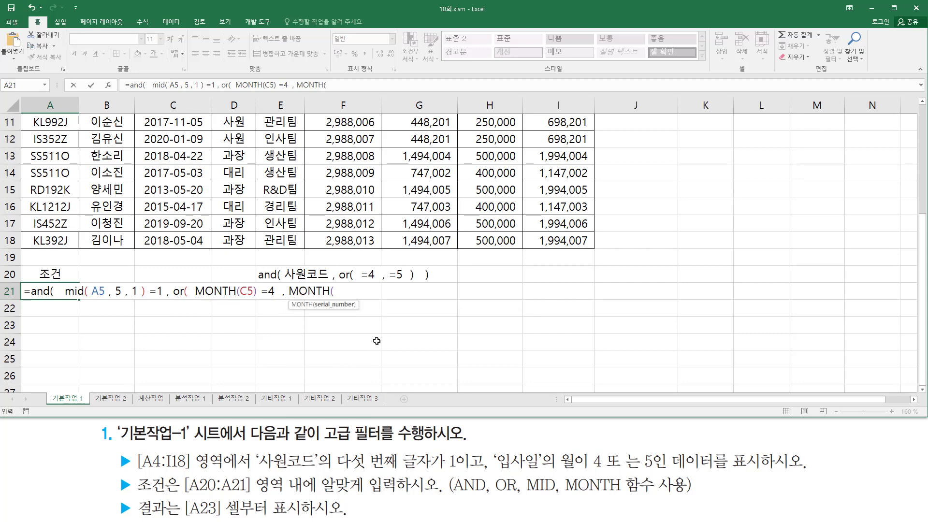
pyautogui.scroll(3, 376, 341)
pyautogui.click(173, 205)
pyautogui.scroll(-2, 290, 263)
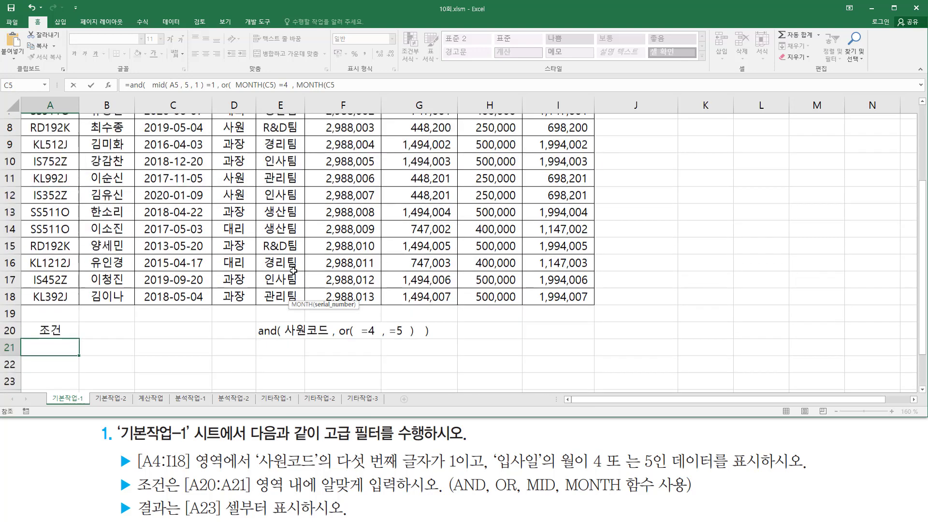
pyautogui.scroll(-1, 429, 305)
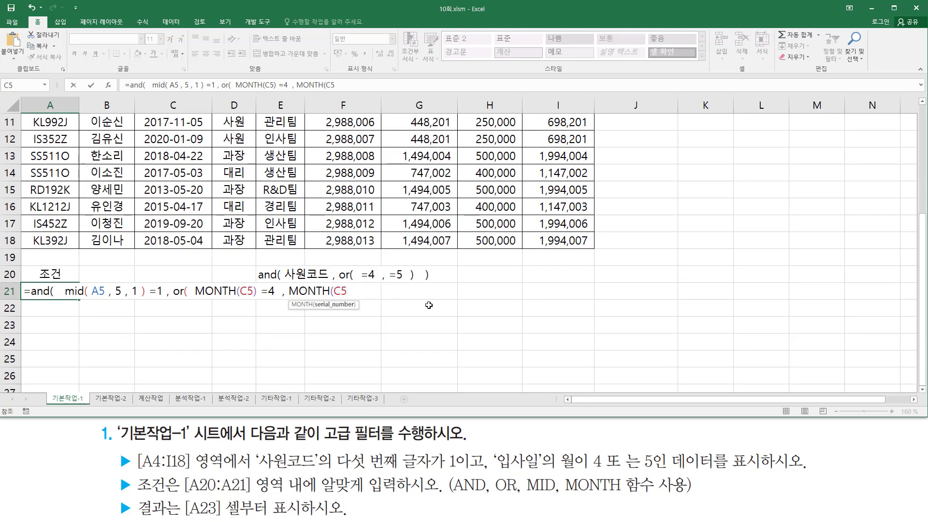
pyautogui.write(') ')
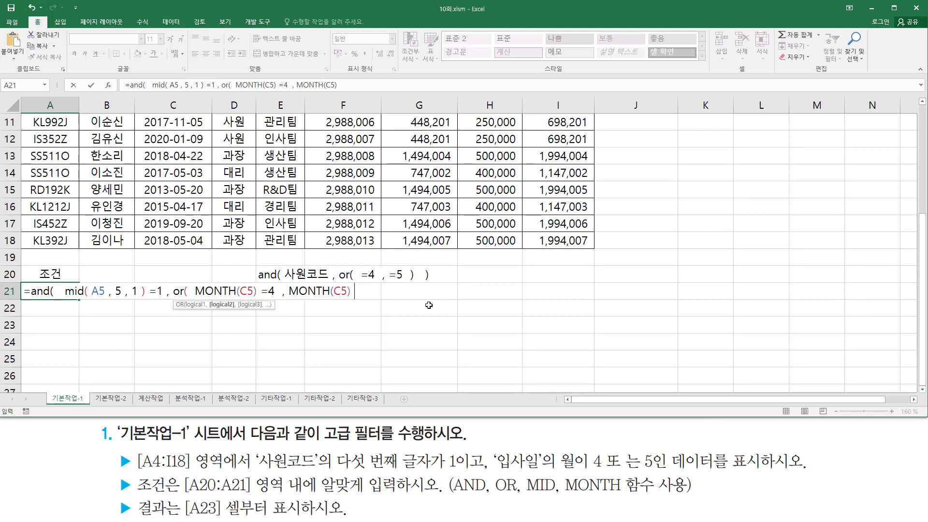
pyautogui.write('=5')
pyautogui.write(')   ')
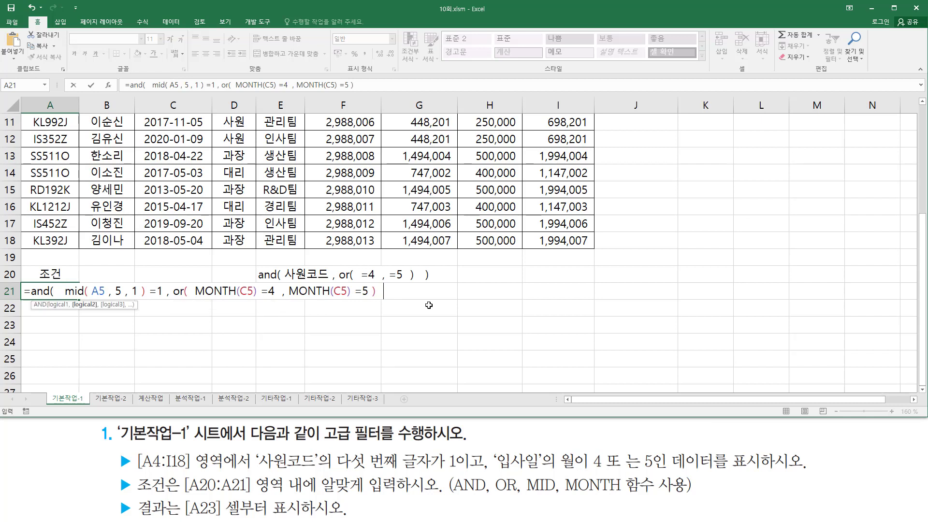
pyautogui.write(')')
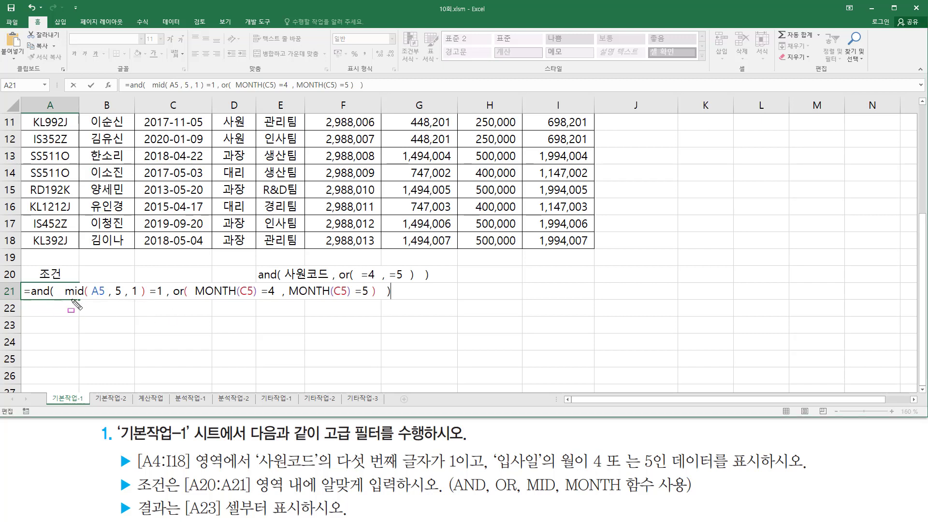
# Review the A21 formula's two AND arguments and the two month conditions inside its nested OR
pyautogui.moveTo(60, 298); pyautogui.dragTo(380, 303)
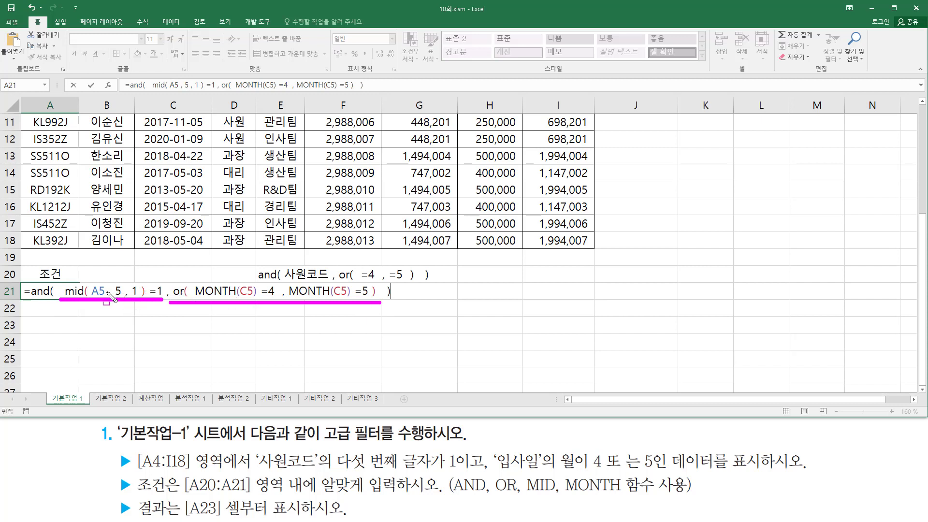
pyautogui.moveTo(51, 296); pyautogui.dragTo(50, 328)
pyautogui.moveTo(391, 297); pyautogui.dragTo(391, 331)
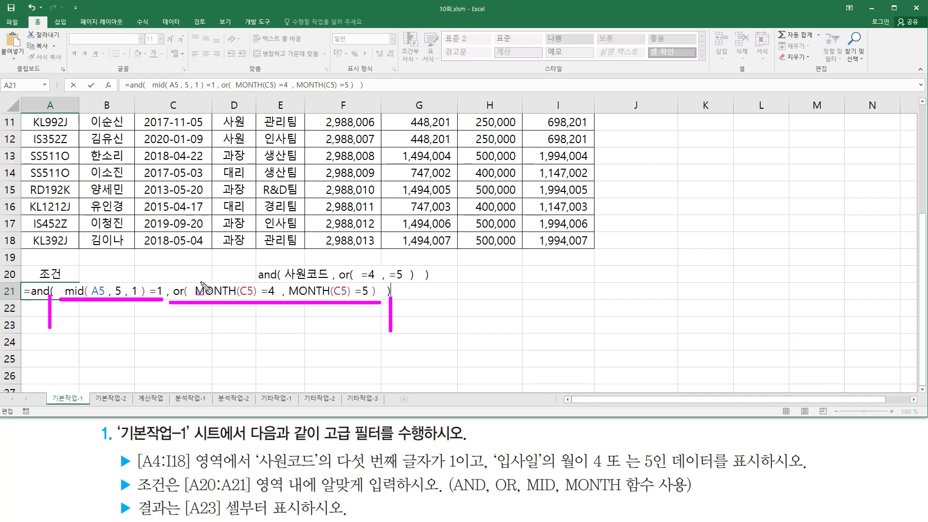
pyautogui.moveTo(198, 277)
pyautogui.mouseDown()
pyautogui.moveTo(214, 299)
pyautogui.moveTo(370, 298)
pyautogui.mouseUp()
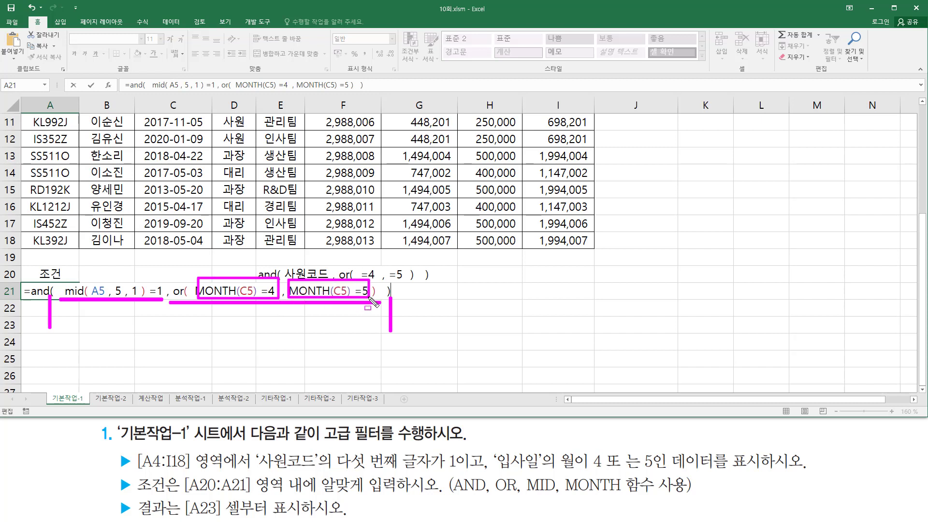
pyautogui.moveTo(189, 284); pyautogui.dragTo(188, 286)
pyautogui.moveTo(373, 270); pyautogui.dragTo(374, 288)
pyautogui.press('Escape')
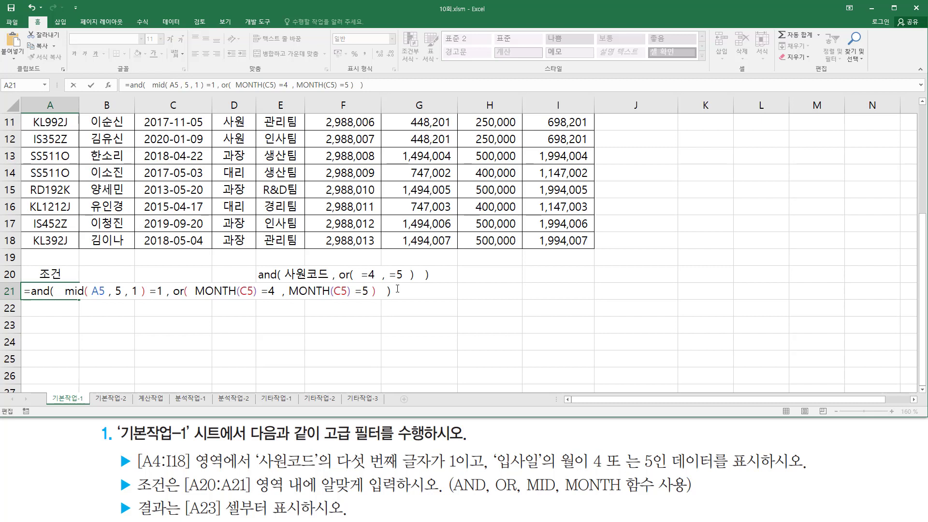
# Commit the A21 formula and write =AND( MID( A5, 5, 1 ) =1, OR( MONTH(C5) =4, MONTH(C5) =5 ) ) as visible red text in C21
pyautogui.press('Return')
pyautogui.press('Return')
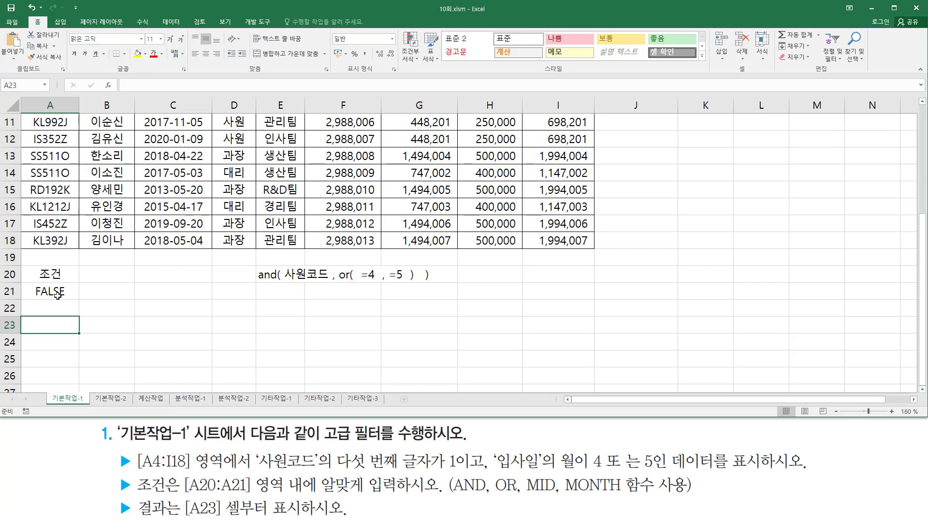
pyautogui.scroll(-1, 421, 381)
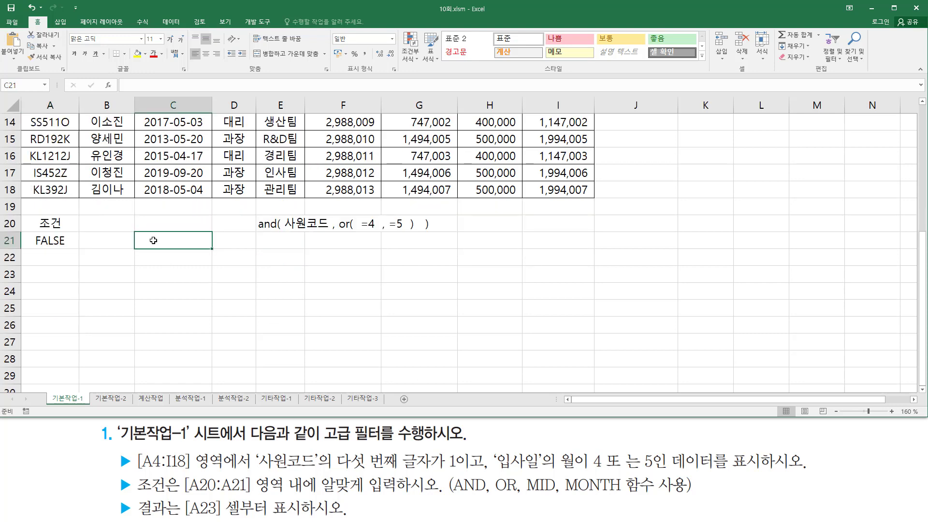
pyautogui.doubleClick(152, 240)
pyautogui.write('=AND(   MID( A5, 5, 1 ) =1, OR(   MONTH(C5) =4, MONTH(C5) =5 )   )')
pyautogui.press('Return')
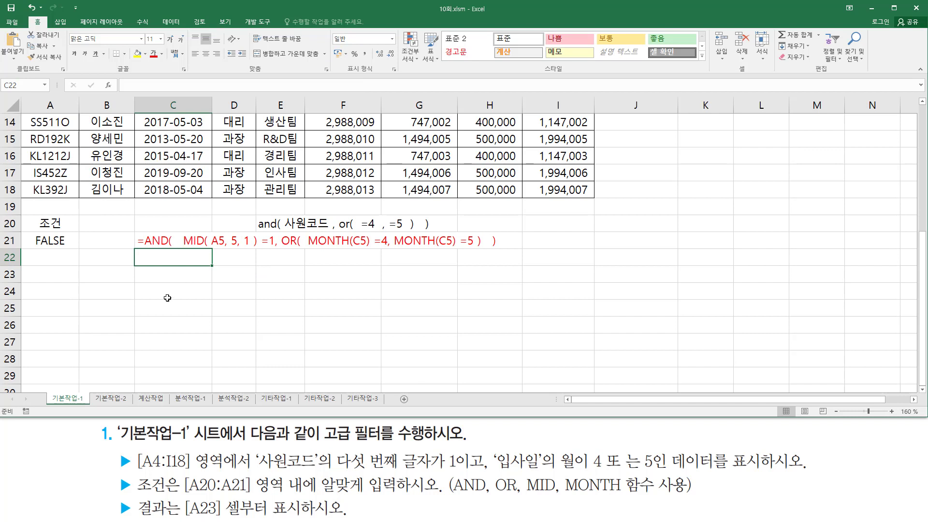
pyautogui.click(239, 339)
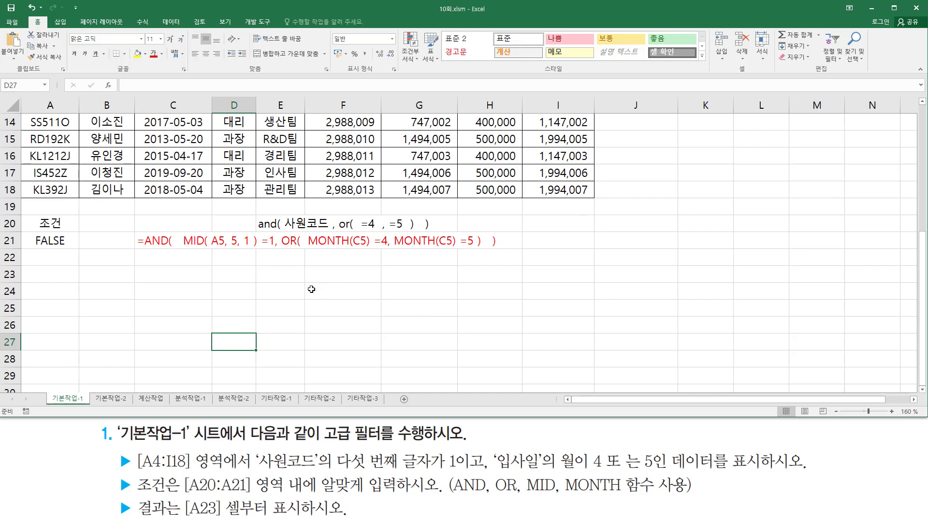
# Compare the MID( A5, 5, 1 ) =1 part of the C21 formula text with the task's 사원코드 fifth-character condition
pyautogui.moveTo(261, 248); pyautogui.dragTo(277, 249)
pyautogui.moveTo(180, 225)
pyautogui.mouseDown()
pyautogui.moveTo(207, 255)
pyautogui.moveTo(260, 258)
pyautogui.mouseUp()
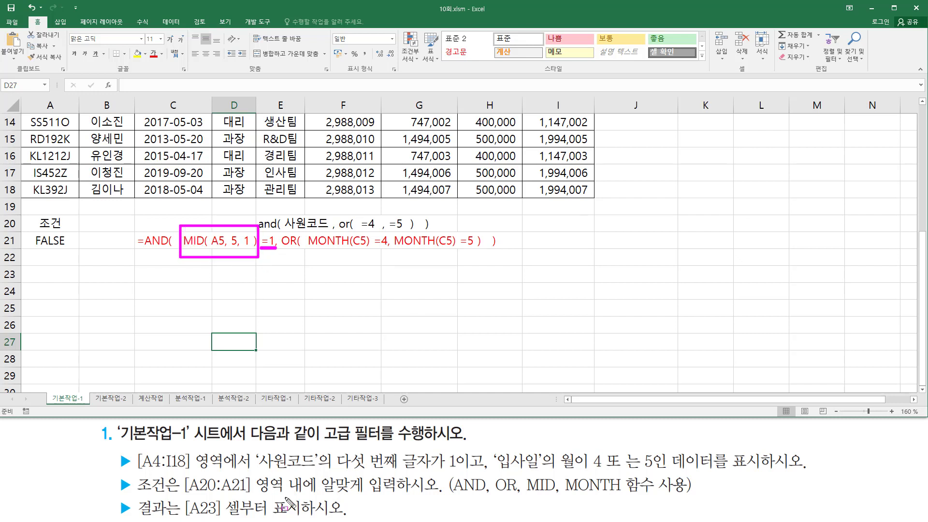
pyautogui.moveTo(261, 468); pyautogui.dragTo(418, 470)
pyautogui.hotkey('ctrl', 'z')
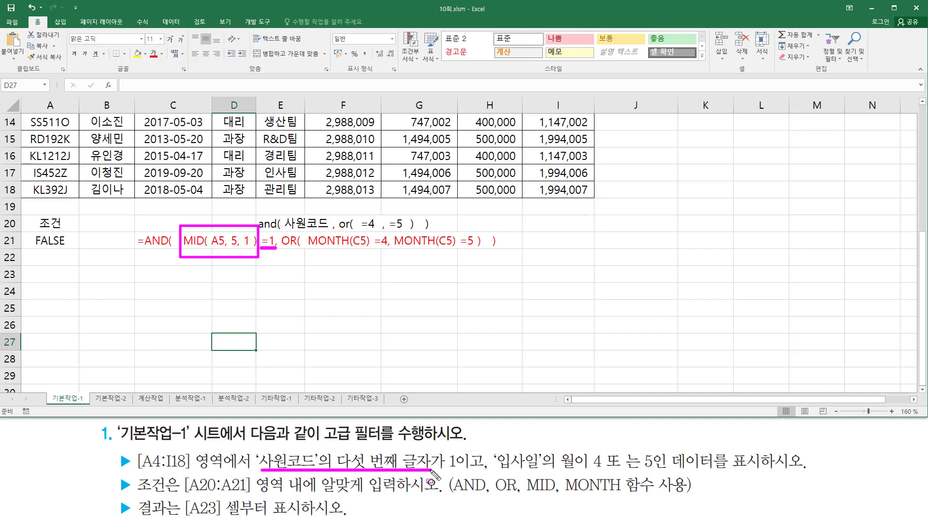
pyautogui.moveTo(262, 469); pyautogui.dragTo(432, 452)
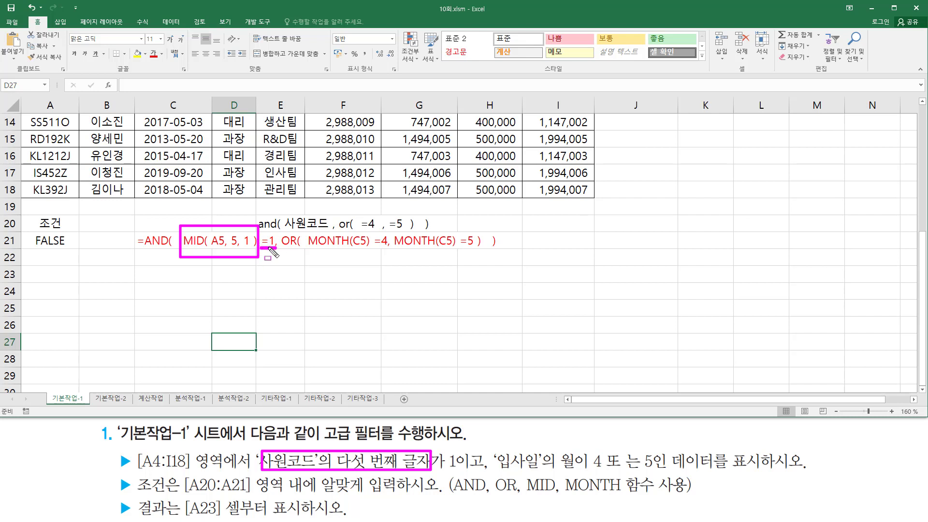
# Put quotation marks around the compared 1 in the C21 formula text so it reads MID( A5, 5, 1 ) ="1"
pyautogui.click(212, 241)
pyautogui.moveTo(269, 247); pyautogui.dragTo(276, 249)
pyautogui.press('Escape')
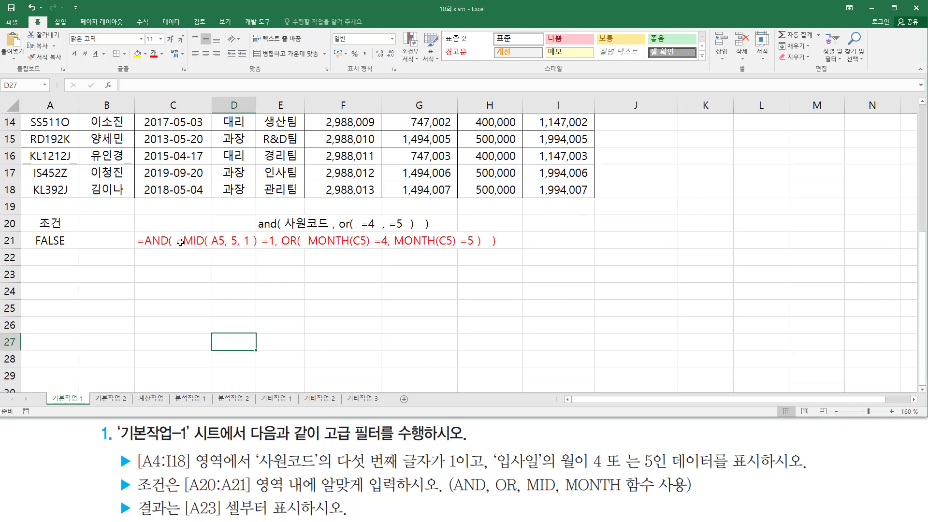
pyautogui.doubleClick(180, 240)
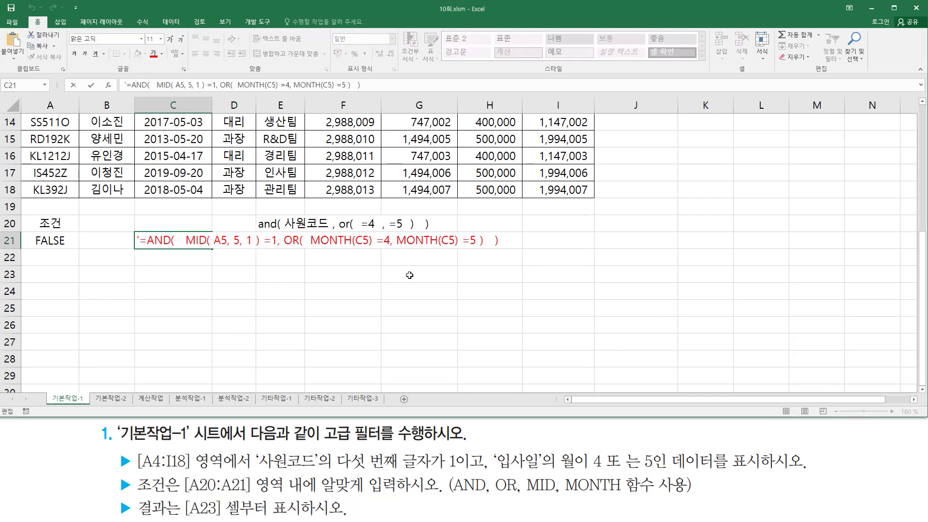
pyautogui.write('"')
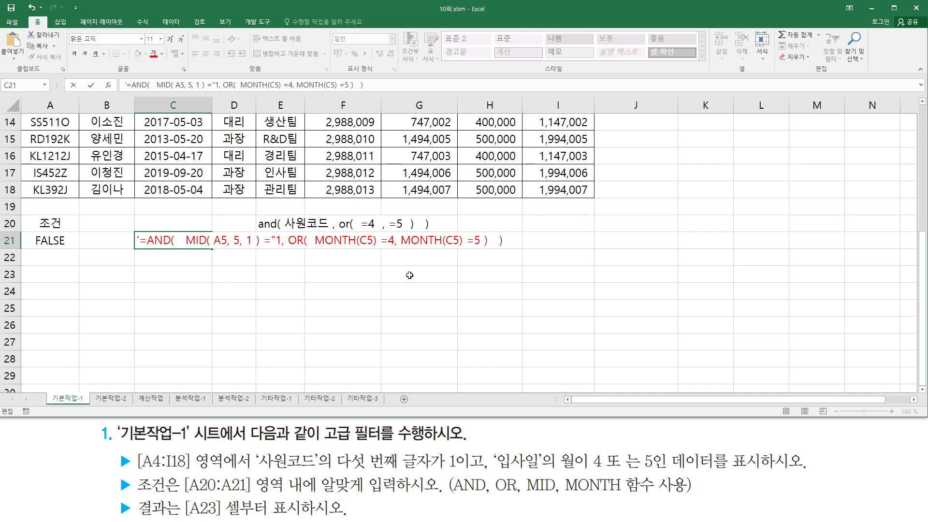
pyautogui.press('Right')
pyautogui.write('"')
pyautogui.press('Right')
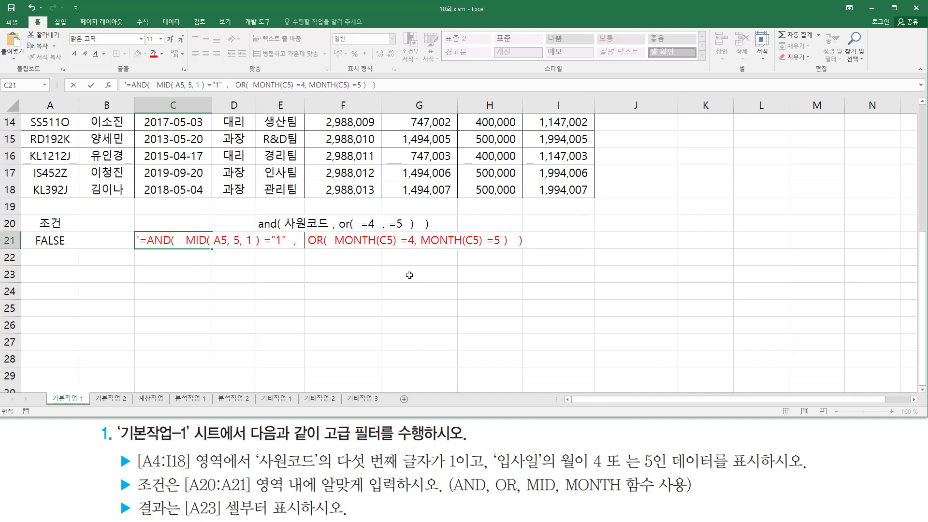
pyautogui.press('Return')
pyautogui.click(324, 286)
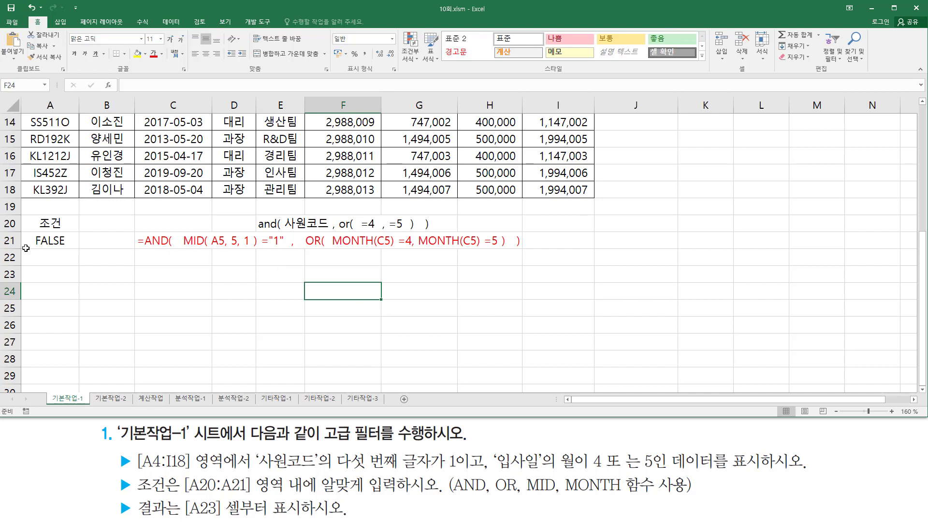
# Change the A21 condition formula to compare the MID( A5, 5, 1 ) result with the text "1" and commit it
pyautogui.click(57, 243)
pyautogui.doubleClick(48, 241)
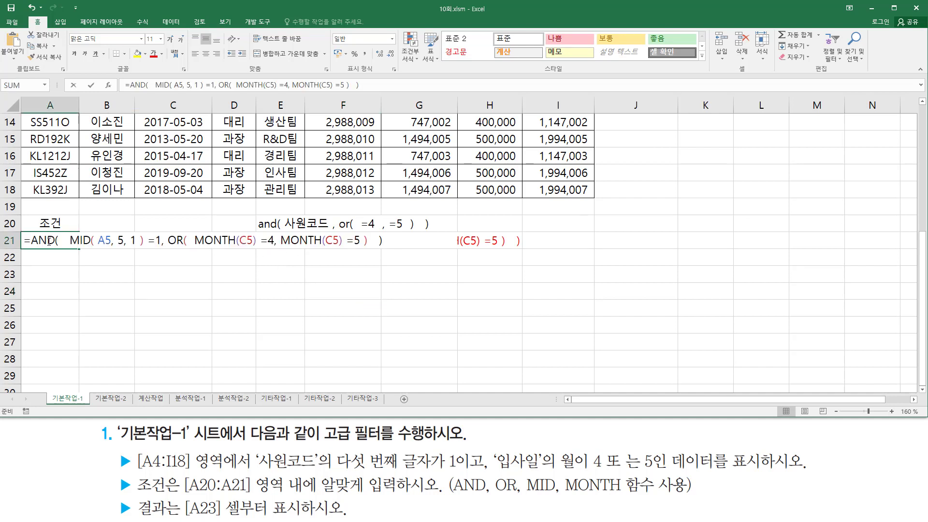
pyautogui.click(157, 240)
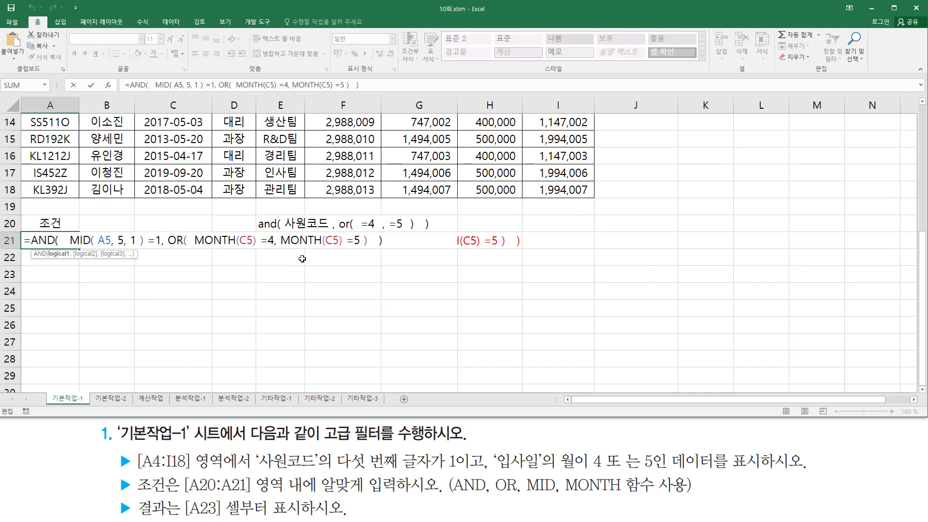
pyautogui.write('"1"')
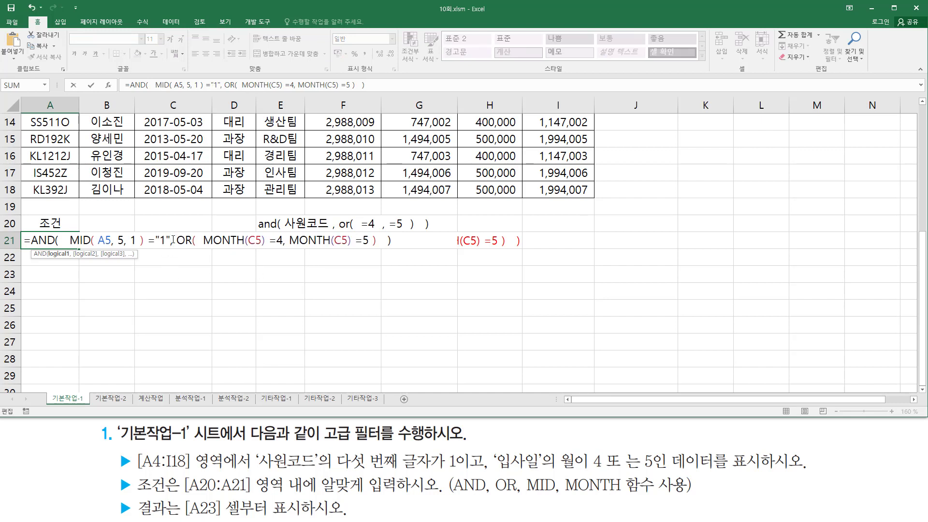
pyautogui.moveTo(169, 240); pyautogui.dragTo(67, 241)
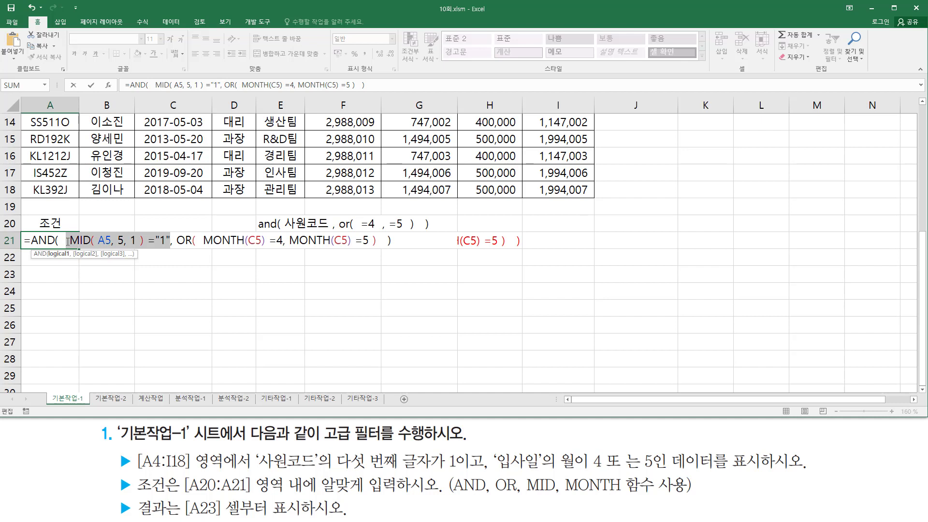
pyautogui.click(68, 242)
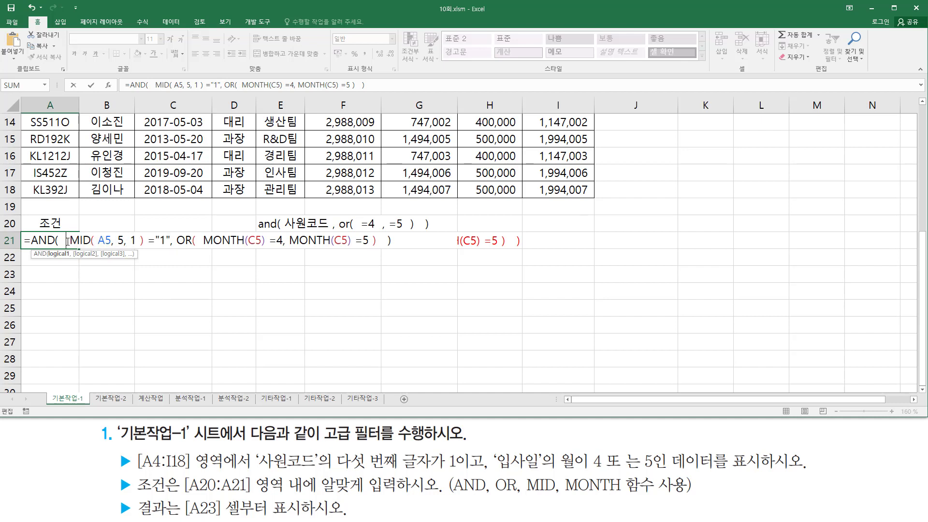
pyautogui.press('Return')
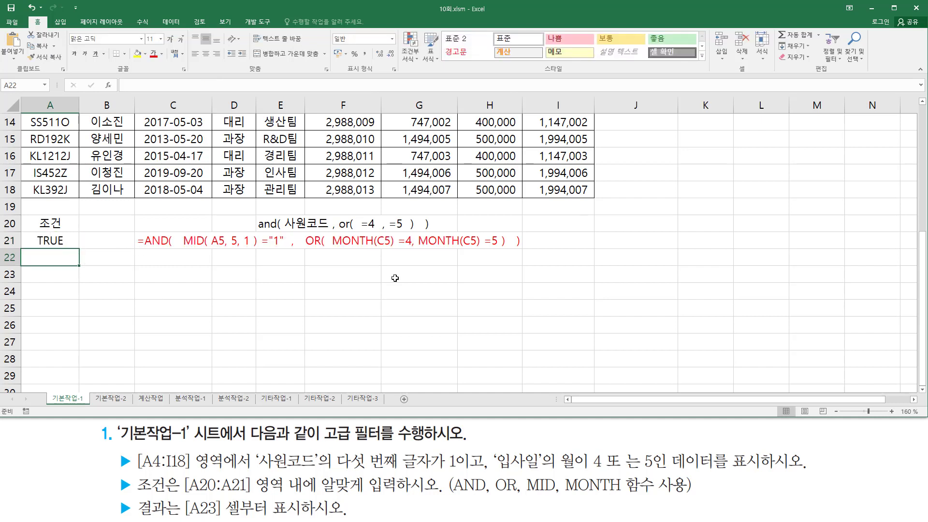
# Examine the extent of the employee table starting at A4, its title in row 2 and the blank row 3 between them
pyautogui.scroll(4, 372, 300)
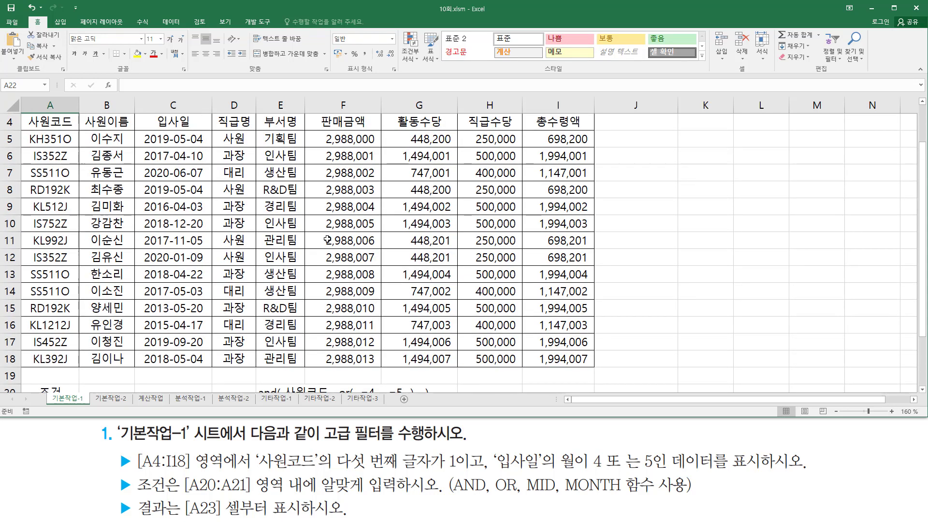
pyautogui.scroll(1, 312, 233)
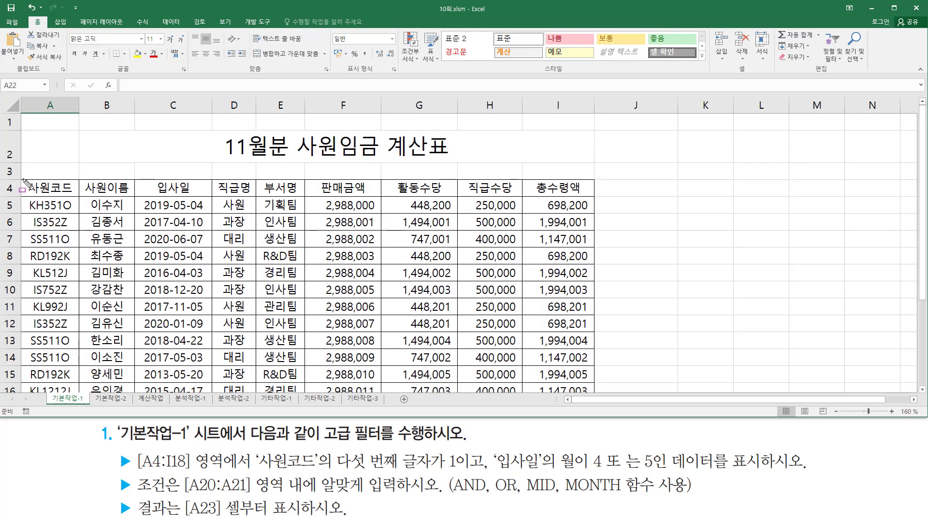
pyautogui.moveTo(23, 180)
pyautogui.mouseDown()
pyautogui.moveTo(276, 338)
pyautogui.moveTo(591, 391)
pyautogui.mouseUp()
pyautogui.moveTo(222, 134); pyautogui.dragTo(457, 156)
pyautogui.moveTo(7, 175); pyautogui.dragTo(643, 176)
pyautogui.press('Escape')
pyautogui.click(54, 188)
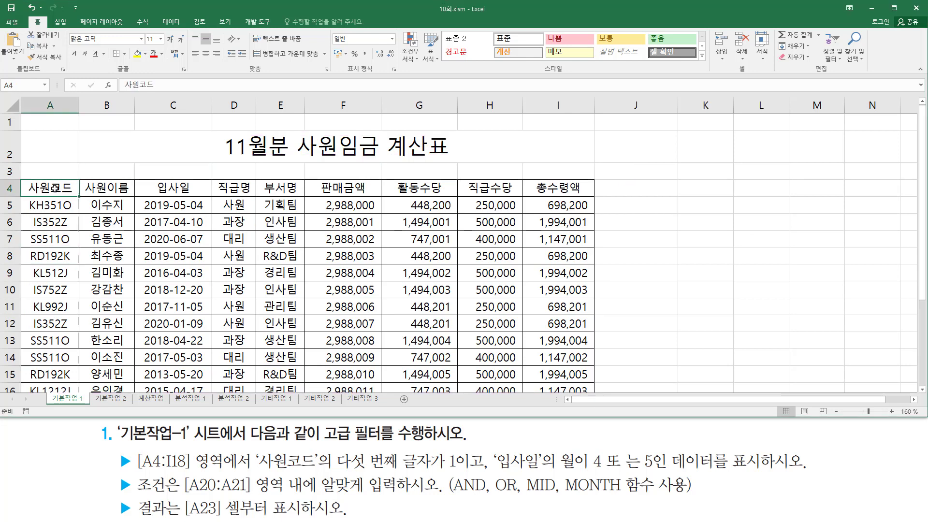
# Select the whole data range A4:I18 as the source for the advanced filter
pyautogui.moveTo(54, 187); pyautogui.dragTo(562, 359)
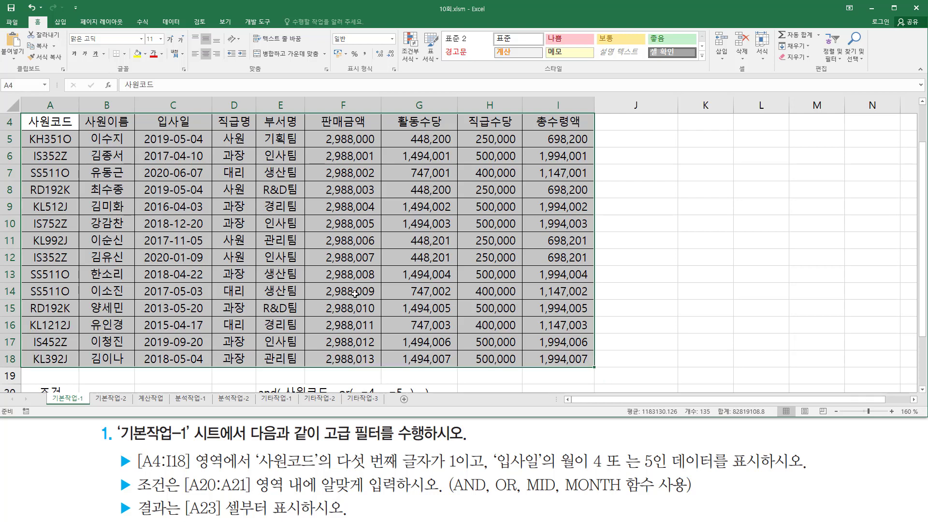
pyautogui.scroll(1, 354, 294)
pyautogui.click(171, 21)
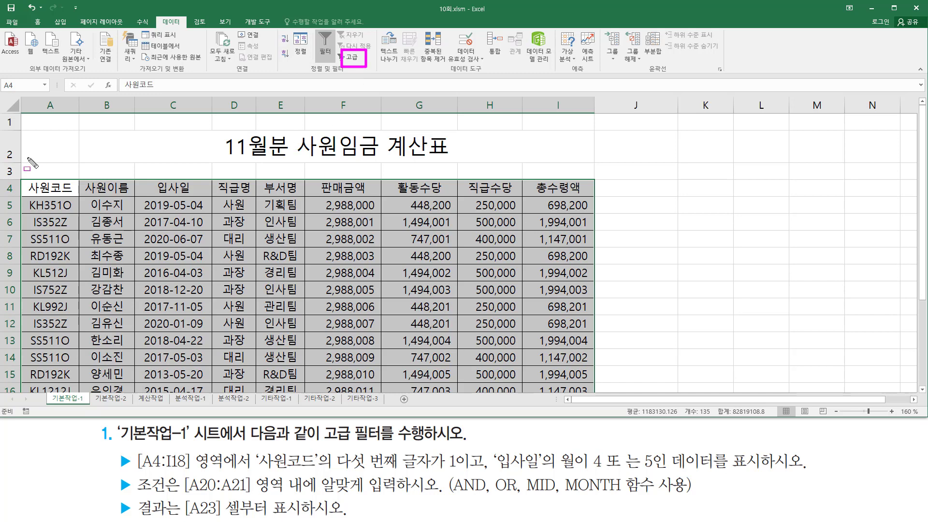
pyautogui.moveTo(10, 171); pyautogui.dragTo(634, 172)
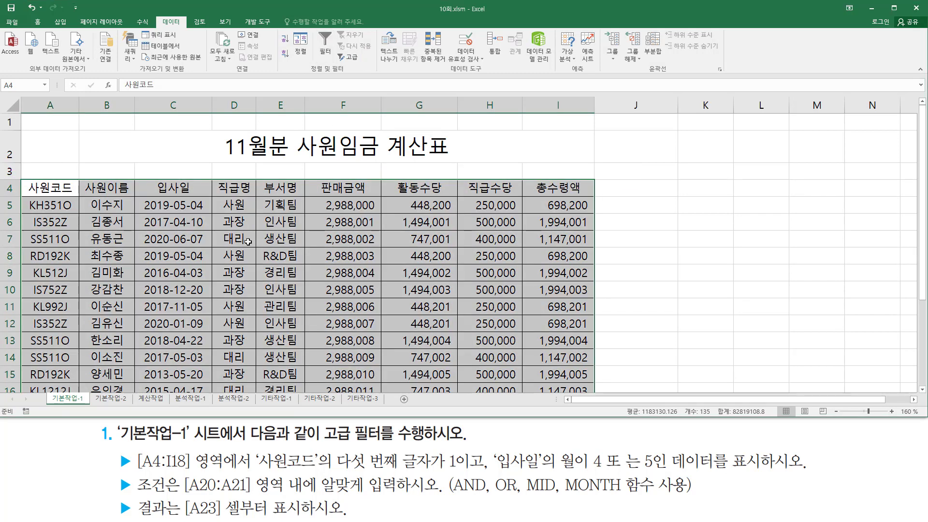
# Open the advanced filter from a single cell inside the table and copy results to another location, keeping the list range $A$4:$I$18
pyautogui.click(248, 241)
pyautogui.click(179, 285)
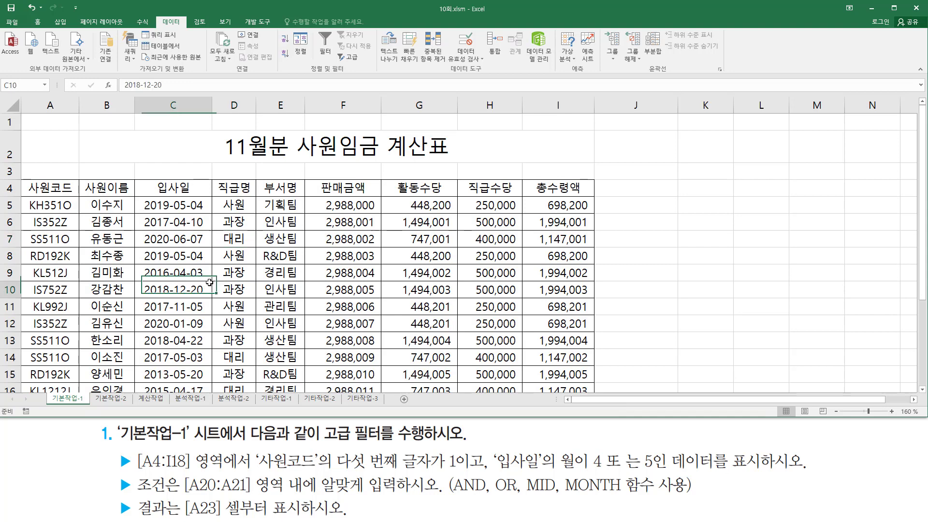
pyautogui.click(365, 303)
pyautogui.click(479, 273)
pyautogui.click(498, 330)
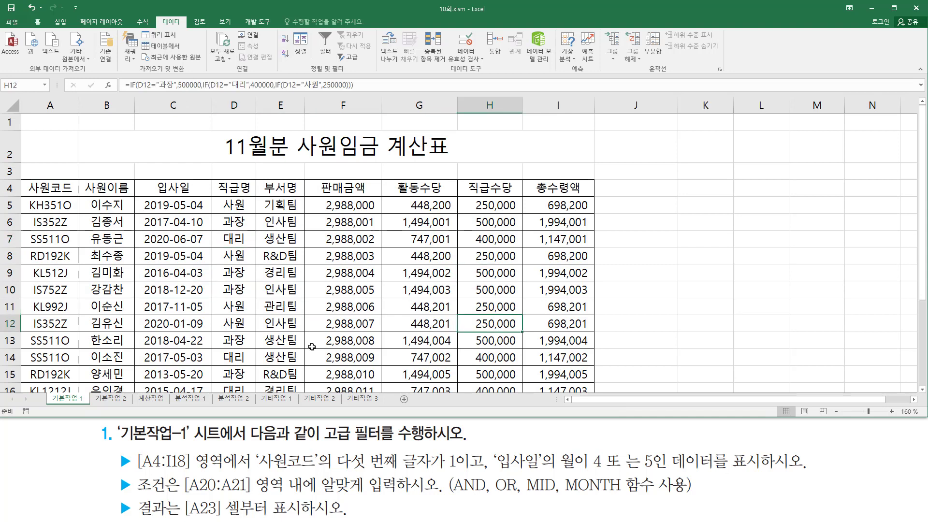
pyautogui.click(312, 346)
pyautogui.click(133, 293)
pyautogui.click(127, 248)
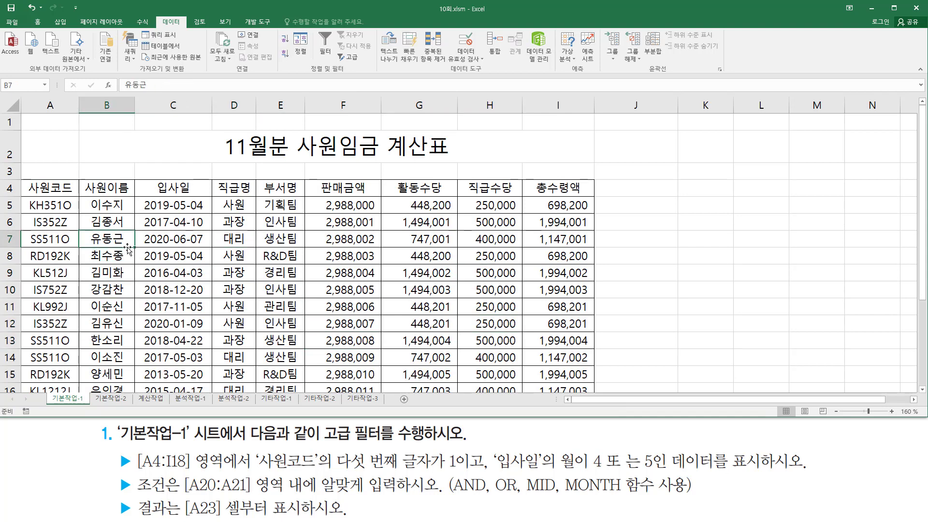
pyautogui.click(350, 59)
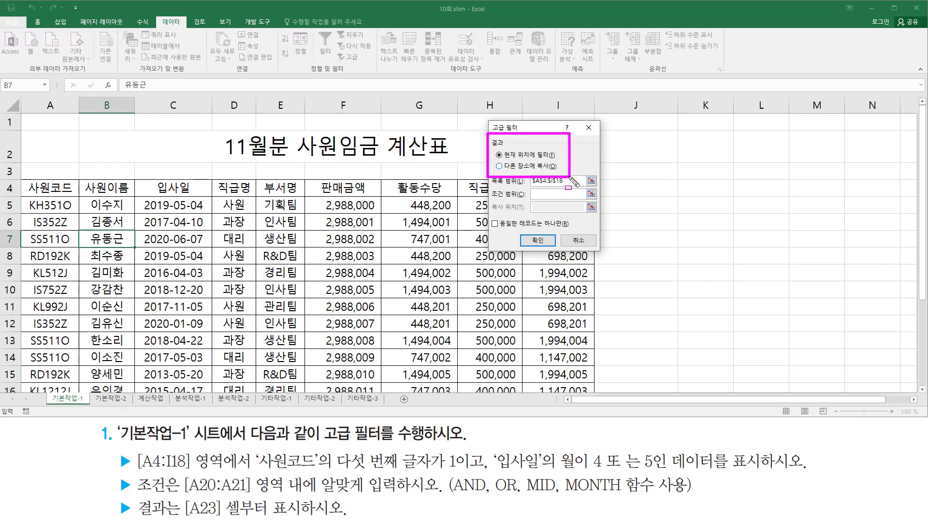
pyautogui.click(522, 168)
pyautogui.scroll(-1, 517, 171)
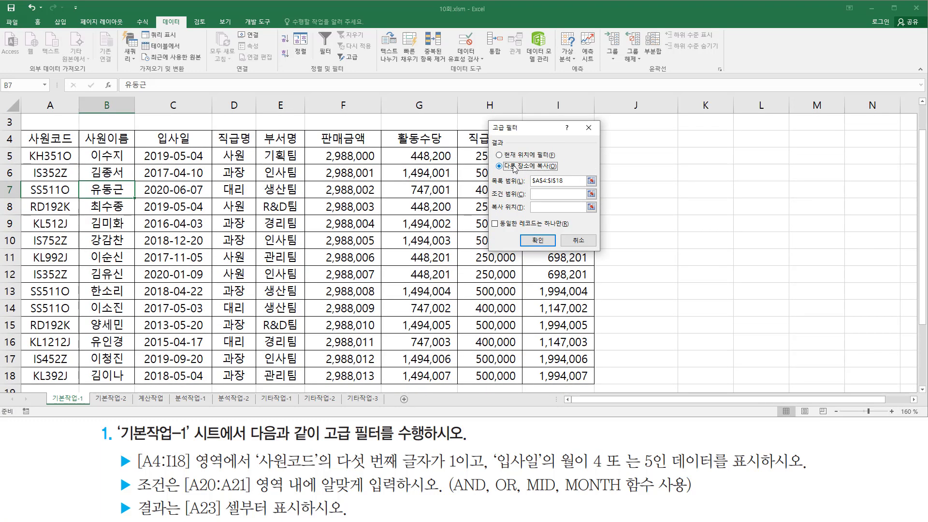
pyautogui.click(569, 181)
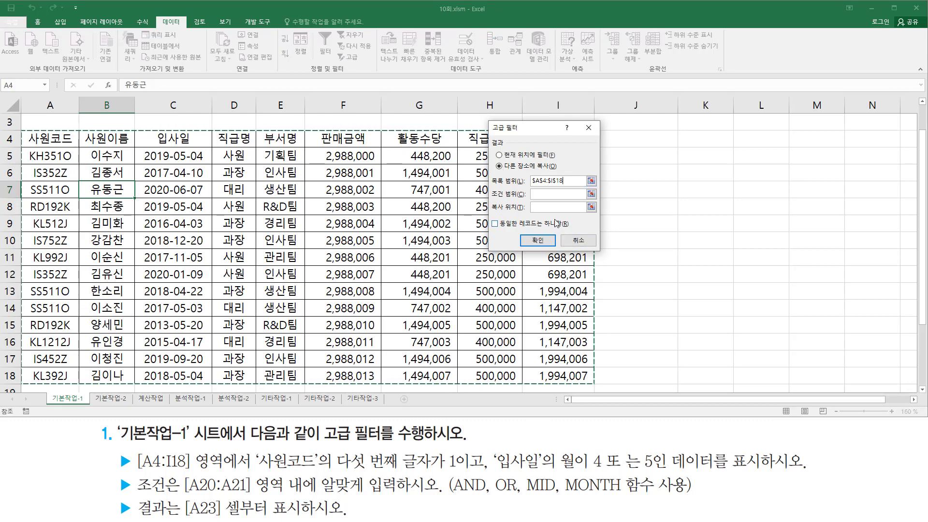
# Set the criteria range to A20:A21 and the copy destination to A23, and run the advanced filter
pyautogui.click(544, 194)
pyautogui.scroll(-3, 302, 254)
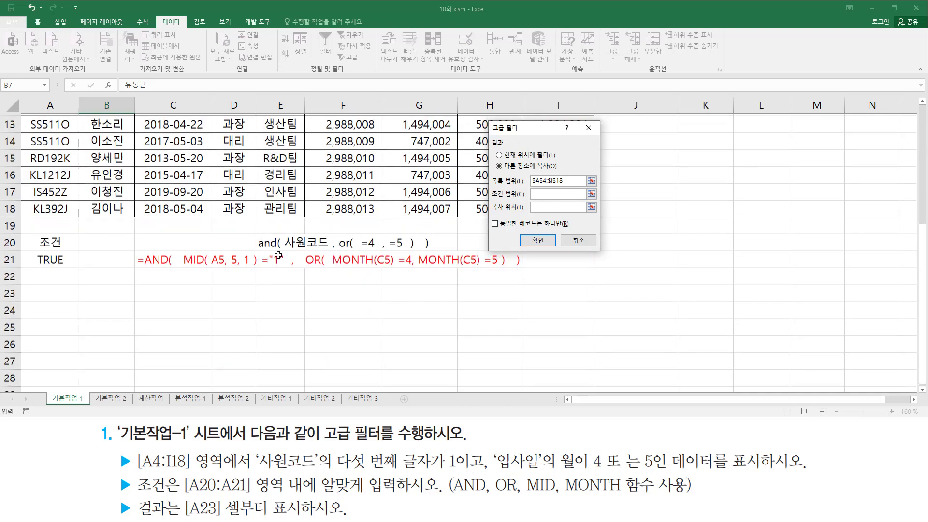
pyautogui.moveTo(42, 238); pyautogui.dragTo(44, 255)
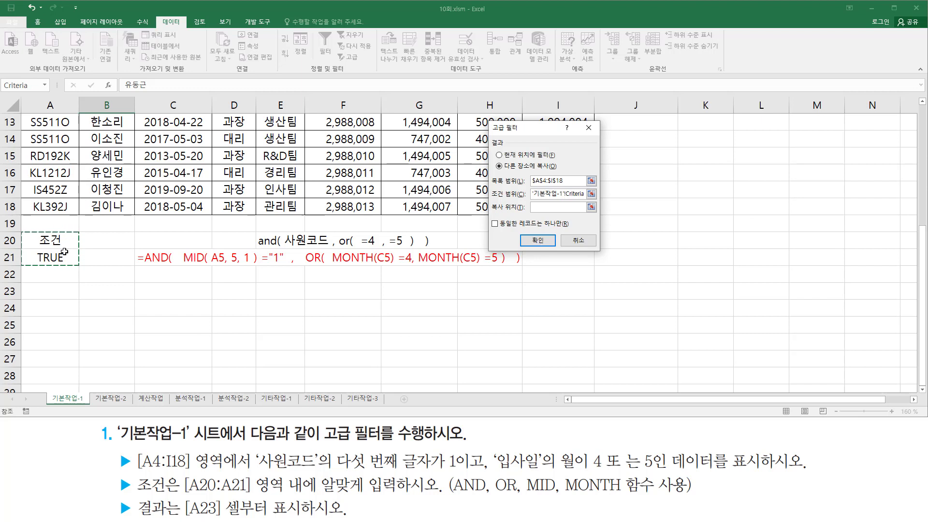
pyautogui.click(536, 209)
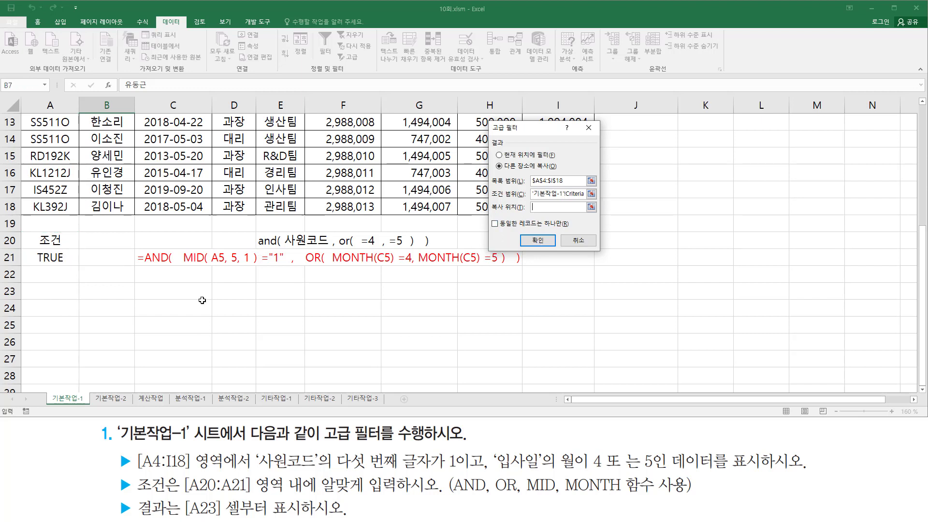
pyautogui.click(52, 295)
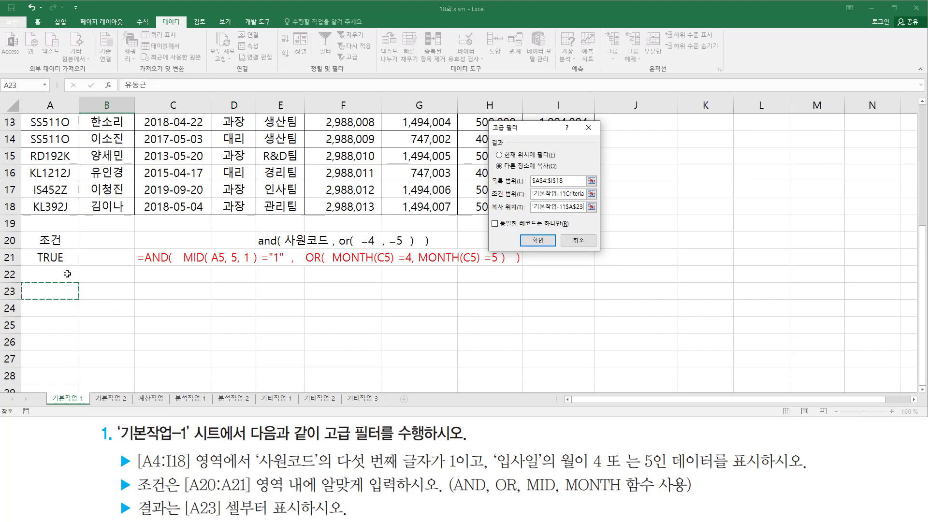
pyautogui.click(537, 240)
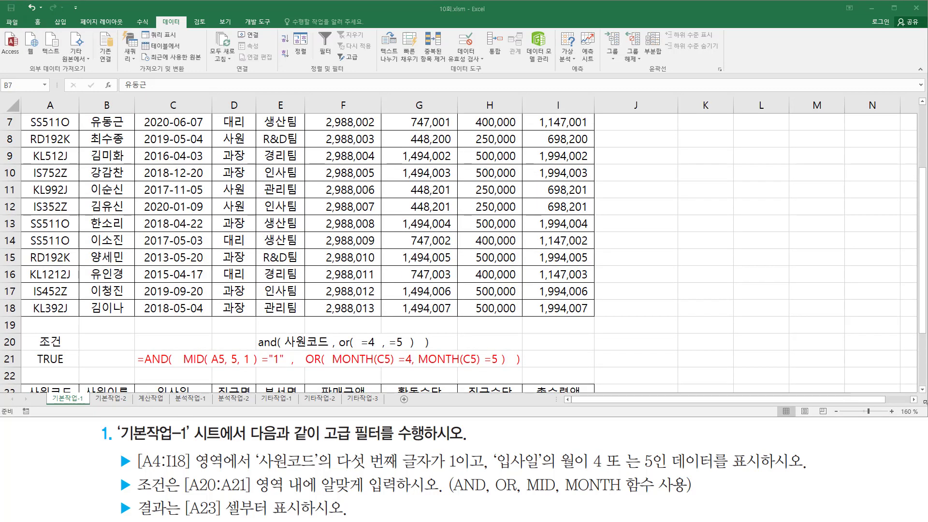
# Check the filtered output from A23 down and review the MID( A5, 5, 1 ) ="1" condition in the C21 formula text
pyautogui.click(922, 390)
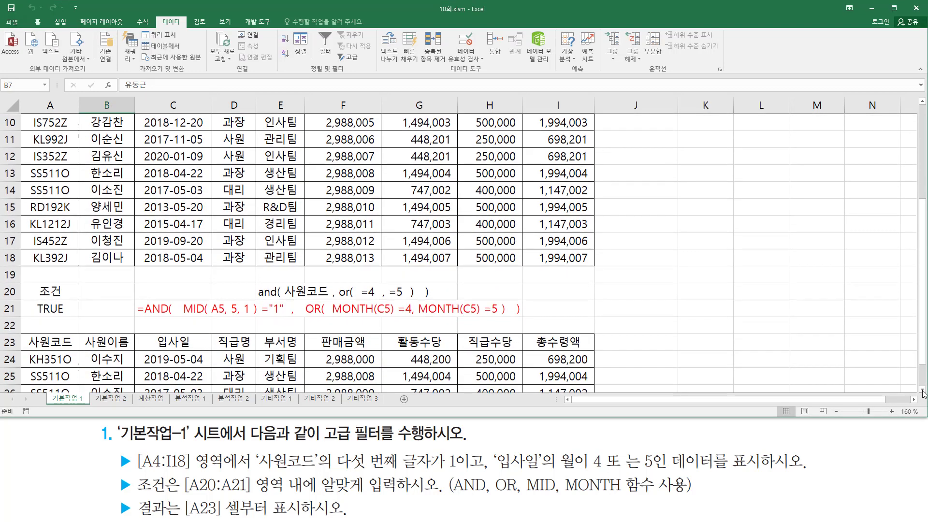
pyautogui.click(923, 390)
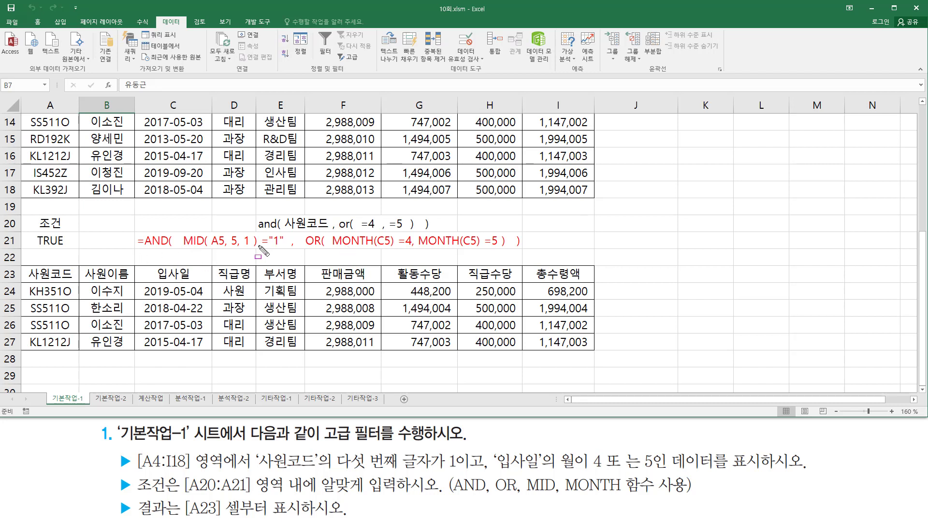
pyautogui.moveTo(182, 247); pyautogui.dragTo(257, 247)
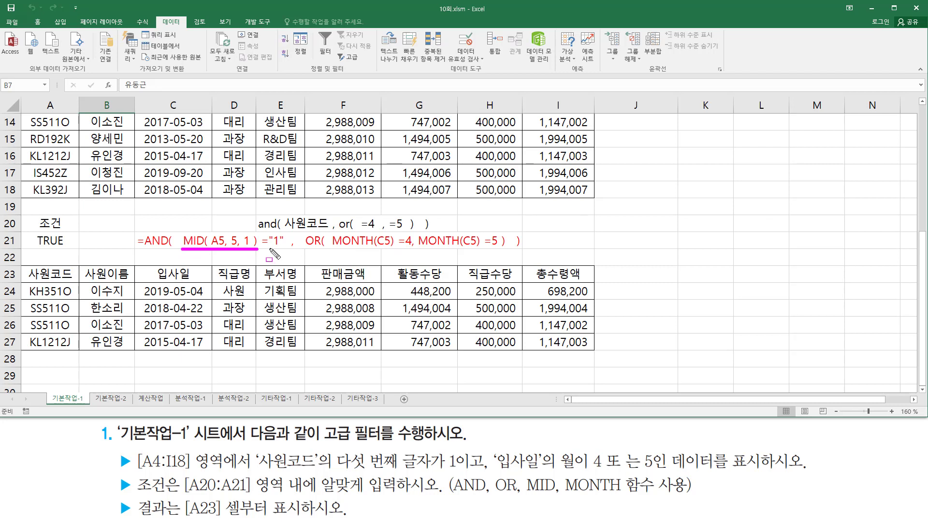
pyautogui.moveTo(264, 248); pyautogui.dragTo(284, 247)
pyautogui.press('Escape')
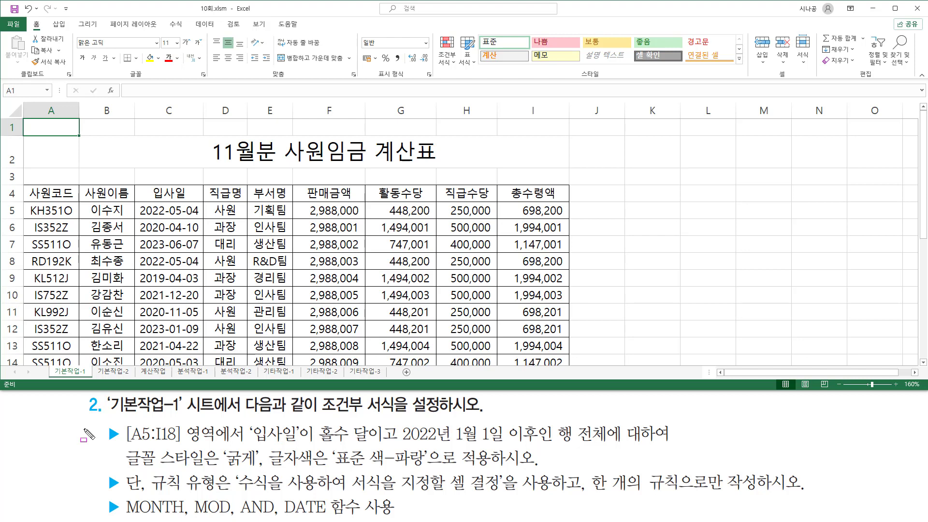
# Read the second task's heading for its target sheet, 기본작업-1, and its required feature, 조건부 서식
pyautogui.moveTo(107, 415); pyautogui.dragTo(180, 415)
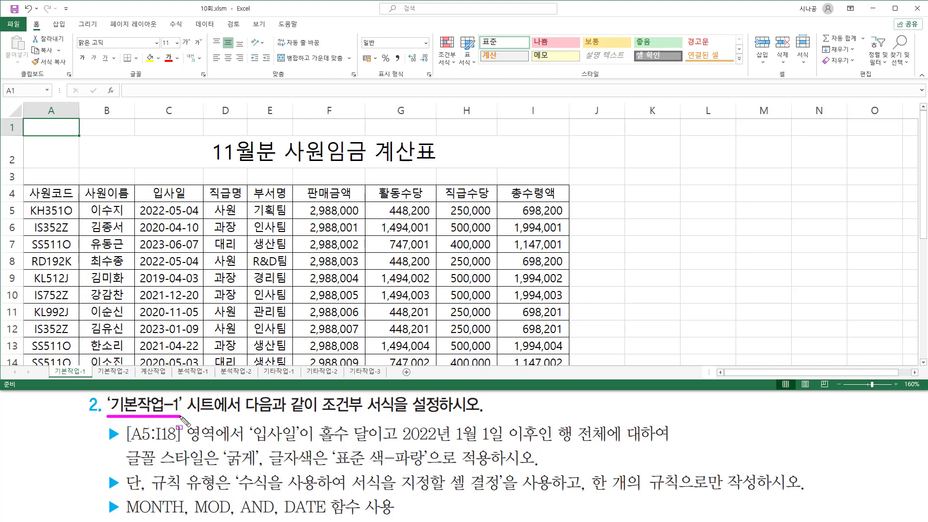
pyautogui.moveTo(314, 415); pyautogui.dragTo(397, 414)
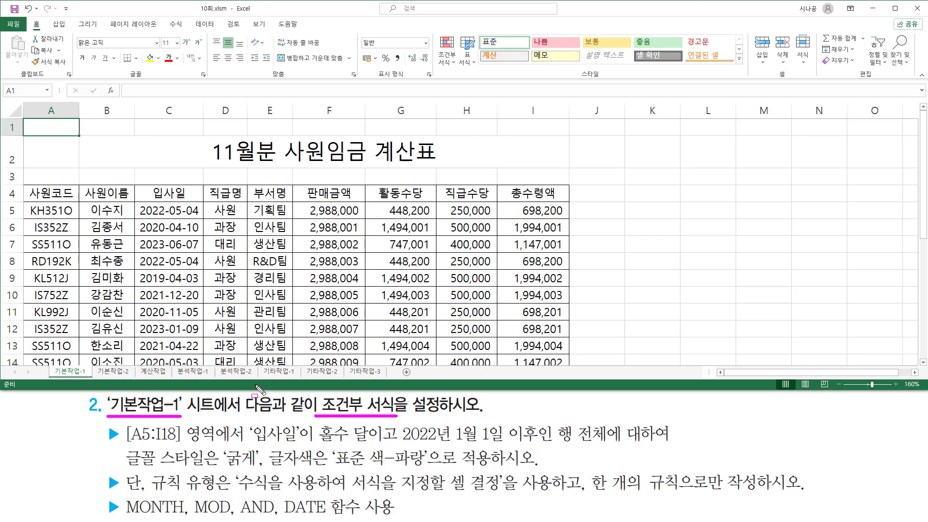
pyautogui.press('Escape')
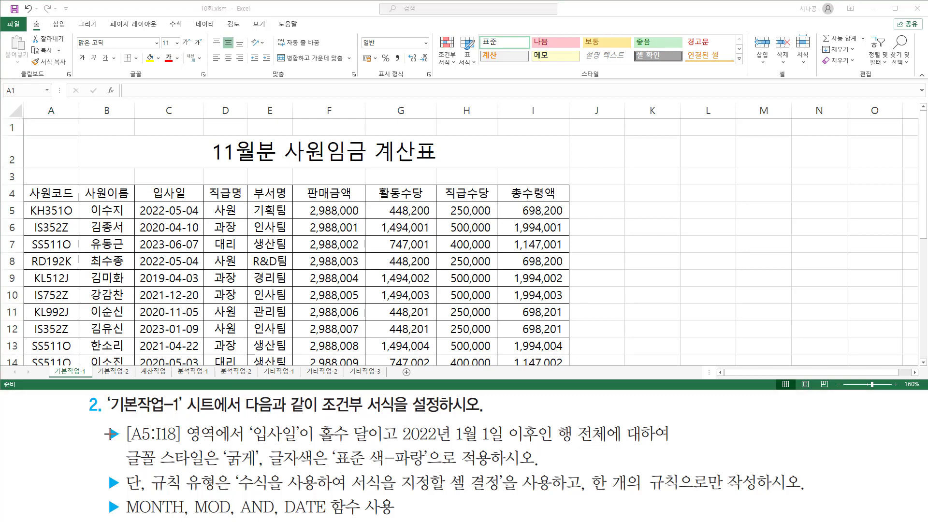
# Locate the task's target range A5:I18 in the employee table, starting from cell A5
pyautogui.moveTo(122, 420)
pyautogui.mouseDown()
pyautogui.moveTo(136, 444)
pyautogui.moveTo(246, 446)
pyautogui.mouseUp()
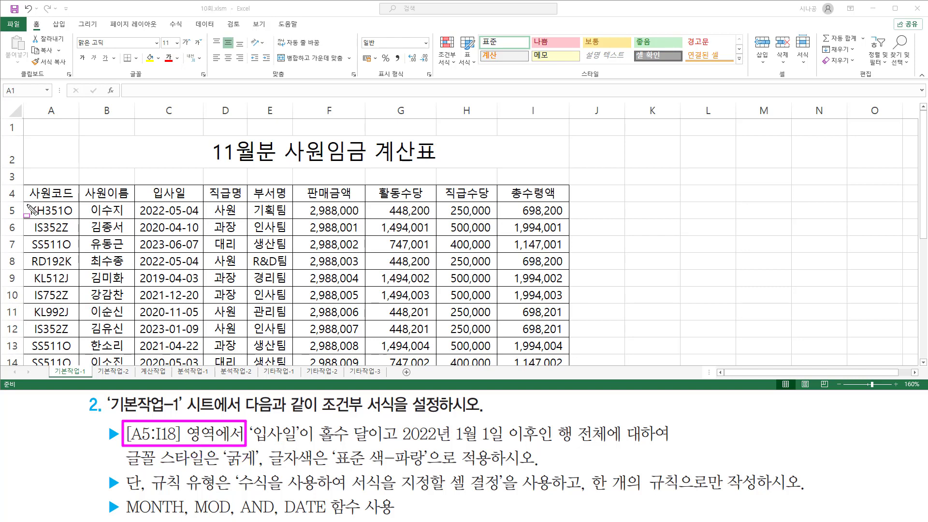
pyautogui.moveTo(26, 204); pyautogui.dragTo(77, 219)
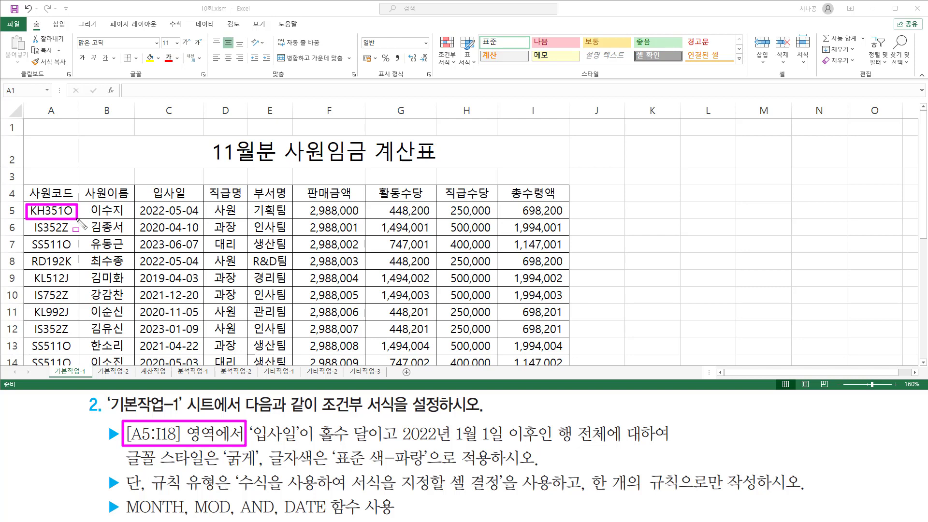
pyautogui.press('Escape')
pyautogui.click(55, 210)
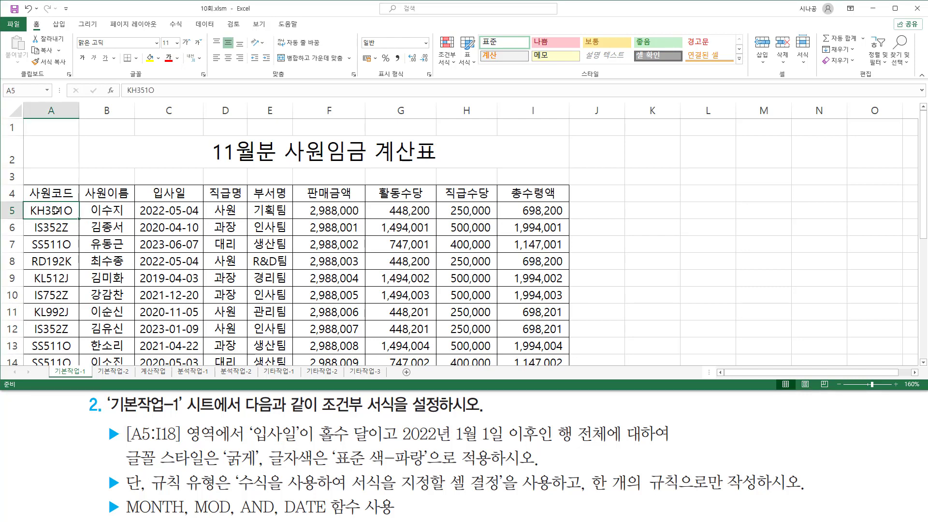
pyautogui.hotkey('ctrl', '2')
pyautogui.moveTo(24, 203); pyautogui.dragTo(566, 366)
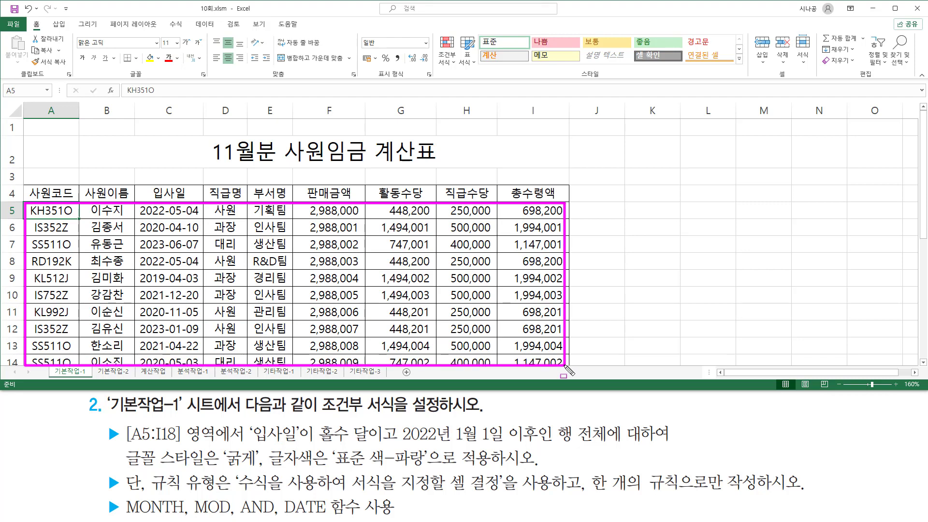
pyautogui.press('e')
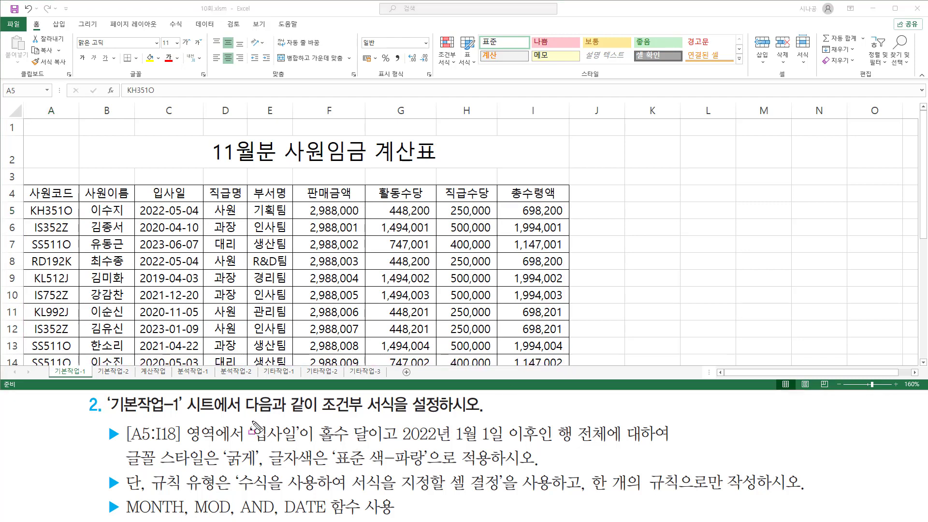
# Study the task's odd-month condition on 입사일 and match it to the MONTH and MOD functions
pyautogui.moveTo(249, 419); pyautogui.dragTo(300, 444)
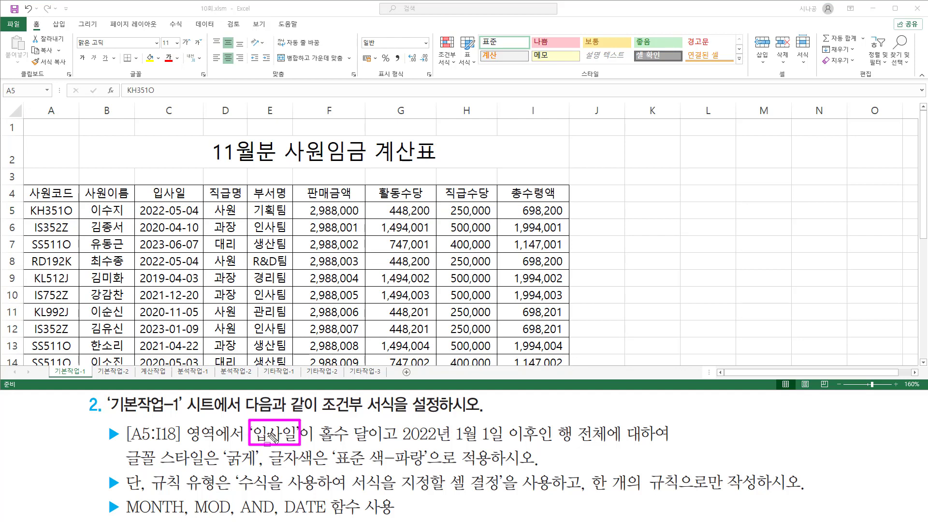
pyautogui.moveTo(142, 184); pyautogui.dragTo(199, 199)
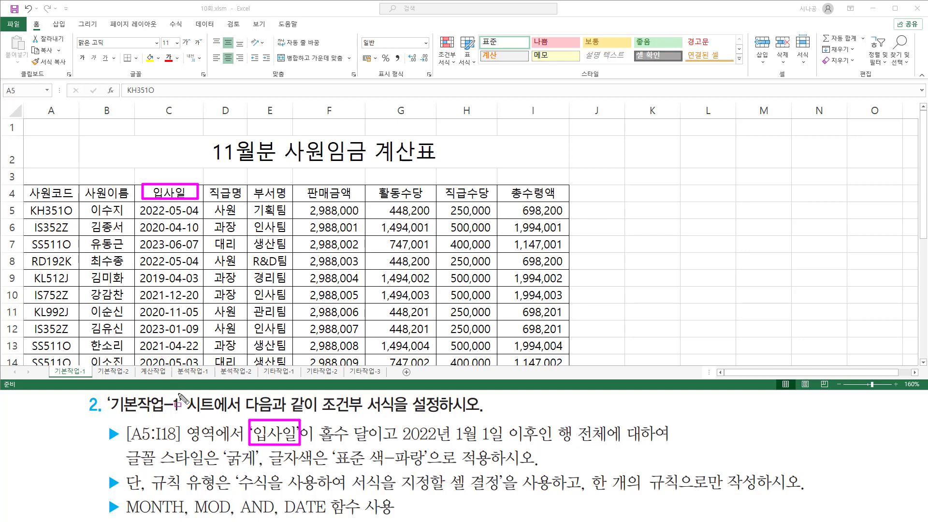
pyautogui.moveTo(317, 441); pyautogui.dragTo(366, 441)
pyautogui.moveTo(152, 497); pyautogui.dragTo(171, 486)
pyautogui.moveTo(219, 495); pyautogui.dragTo(224, 493)
pyautogui.moveTo(355, 519); pyautogui.dragTo(351, 521)
pyautogui.moveTo(344, 443); pyautogui.dragTo(350, 445)
pyautogui.moveTo(211, 495); pyautogui.dragTo(226, 488)
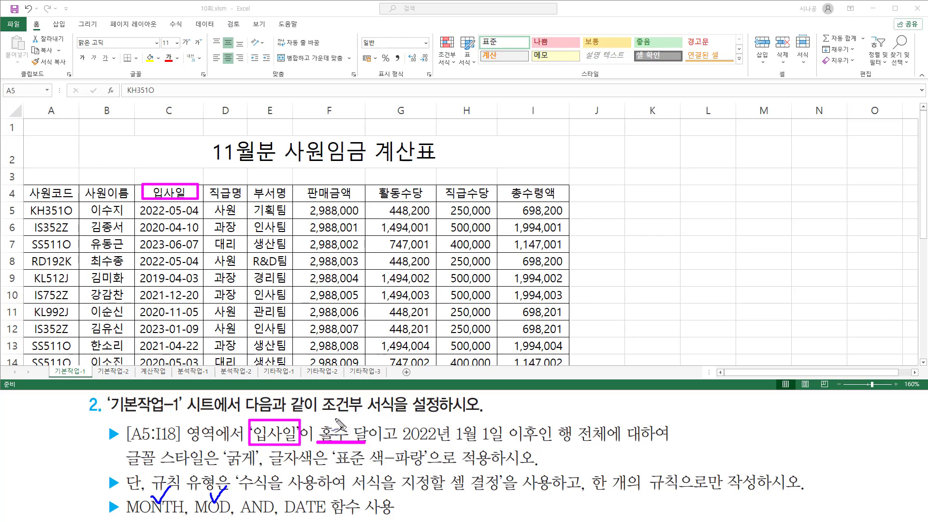
pyautogui.moveTo(336, 419); pyautogui.dragTo(351, 415)
# Study the task's 2022년 1월 1일 이후 condition and match it to the DATE function, with AND joining both conditions
pyautogui.moveTo(399, 442); pyautogui.dragTo(539, 443)
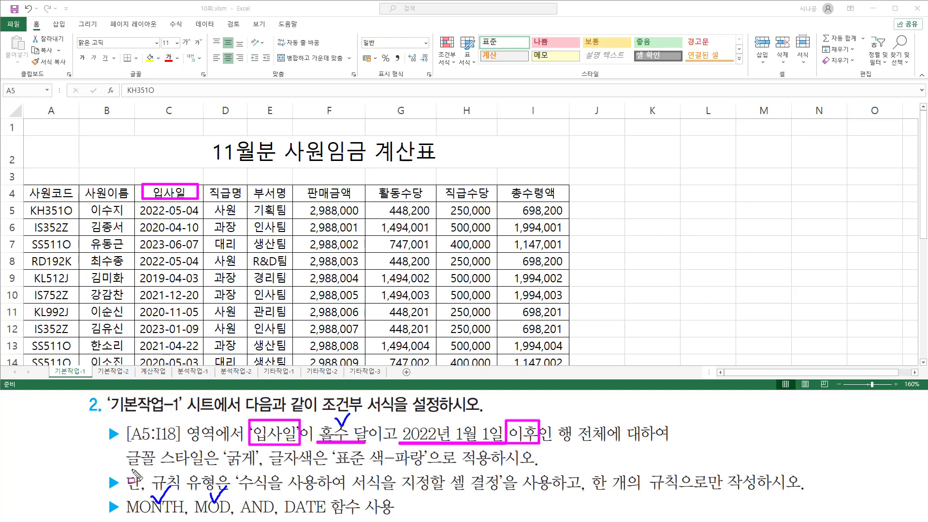
pyautogui.moveTo(131, 468); pyautogui.dragTo(530, 468)
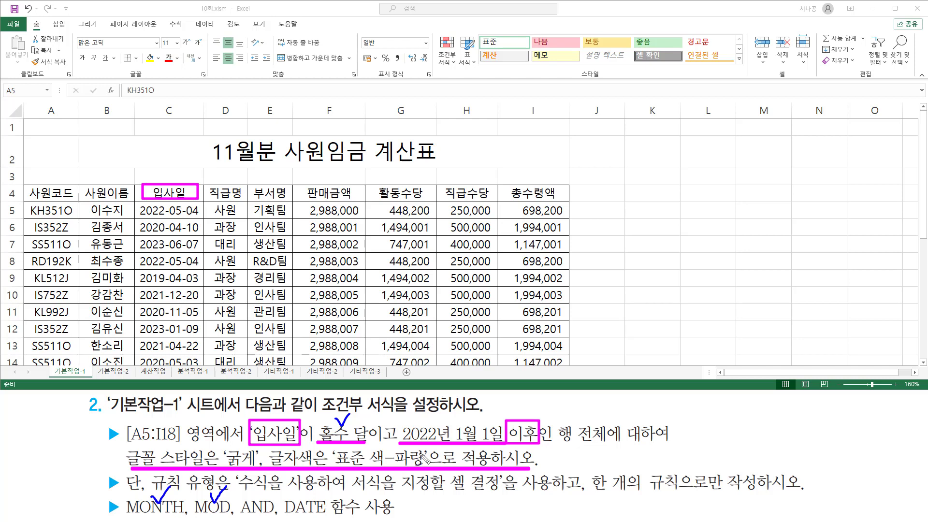
pyautogui.moveTo(399, 442)
pyautogui.mouseDown()
pyautogui.moveTo(496, 441)
pyautogui.moveTo(456, 443)
pyautogui.mouseUp()
pyautogui.moveTo(300, 495)
pyautogui.mouseDown()
pyautogui.moveTo(311, 509)
pyautogui.moveTo(323, 492)
pyautogui.mouseUp()
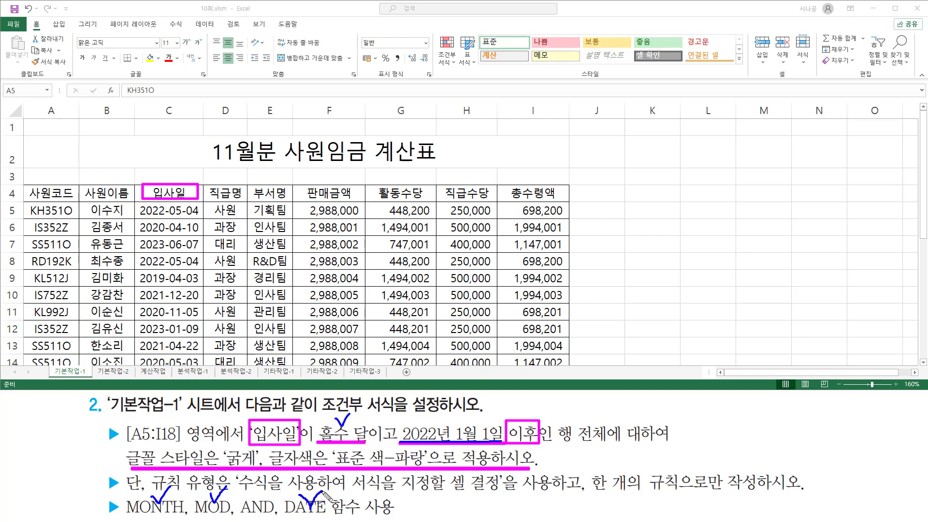
pyautogui.moveTo(450, 433); pyautogui.dragTo(455, 431)
pyautogui.hotkey('ctrl', 'z')
pyautogui.moveTo(381, 422)
pyautogui.mouseDown()
pyautogui.moveTo(388, 431)
pyautogui.moveTo(397, 410)
pyautogui.mouseUp()
pyautogui.moveTo(454, 419); pyautogui.dragTo(460, 416)
pyautogui.moveTo(381, 420)
pyautogui.mouseDown()
pyautogui.moveTo(369, 437)
pyautogui.moveTo(394, 442)
pyautogui.moveTo(381, 426)
pyautogui.mouseUp()
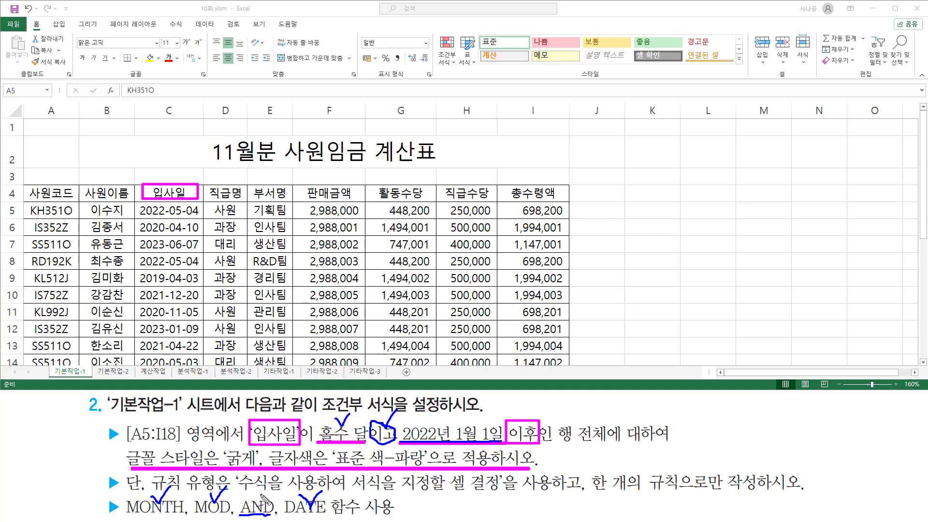
# Read the task's 행 전체 scope and its 굵게 and 표준 색-파랑 font requirements
pyautogui.press('Escape')
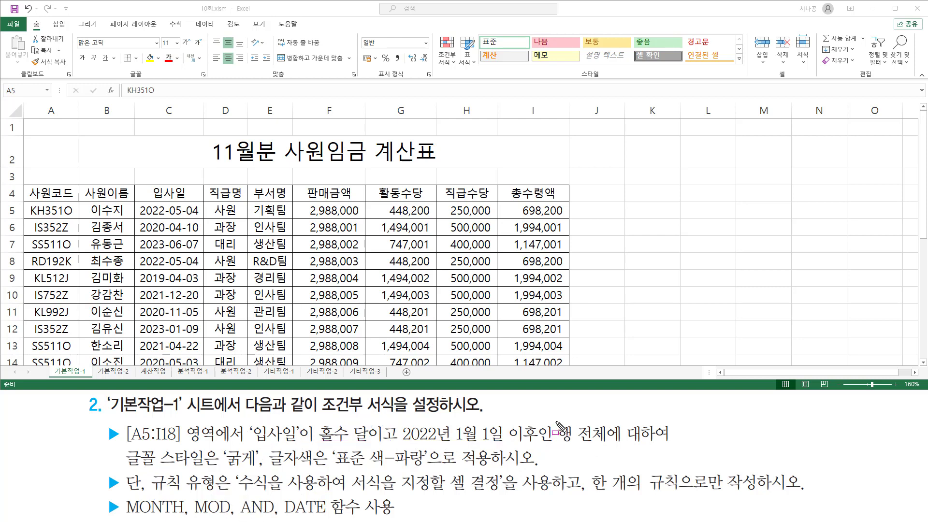
pyautogui.moveTo(555, 421)
pyautogui.mouseDown()
pyautogui.moveTo(566, 448)
pyautogui.moveTo(608, 448)
pyautogui.mouseUp()
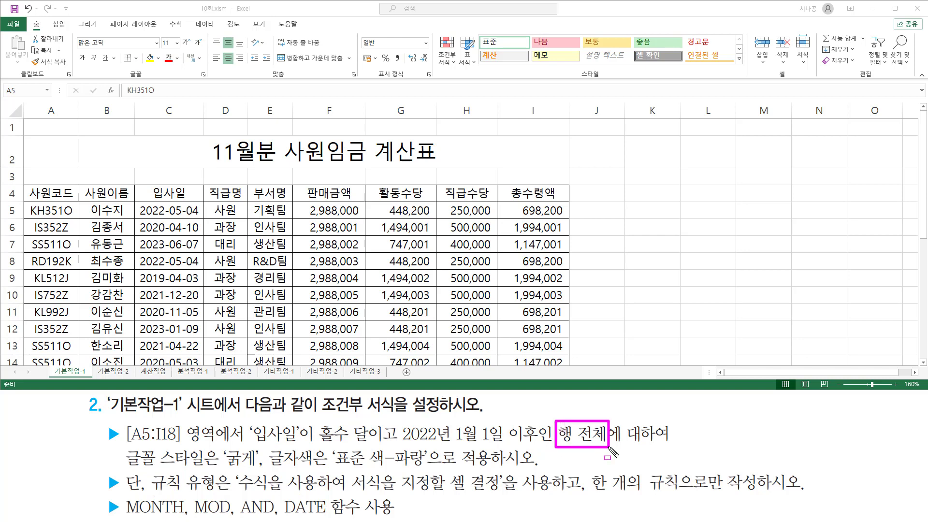
pyautogui.moveTo(129, 469); pyautogui.dragTo(487, 468)
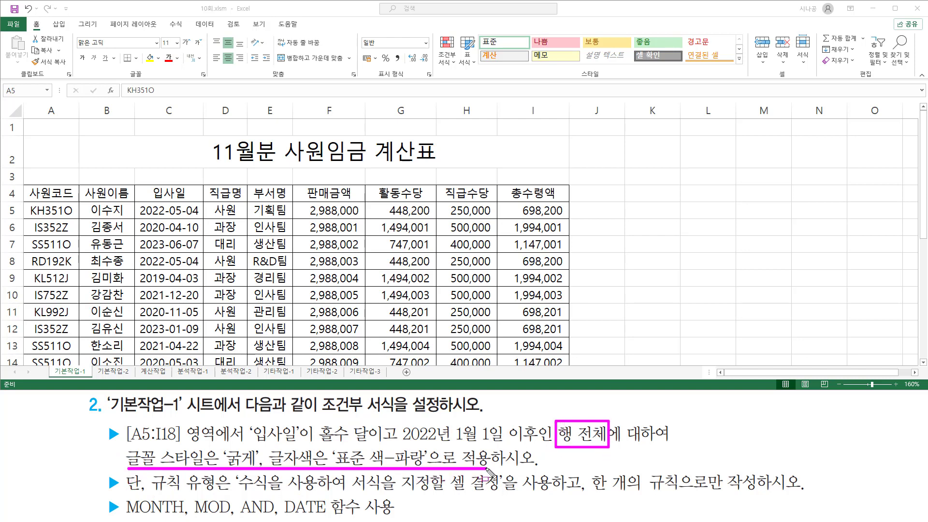
# Enter the note labels 행전체 in K5 and 열전체 in K6
pyautogui.click(652, 210)
pyautogui.write('행전체')
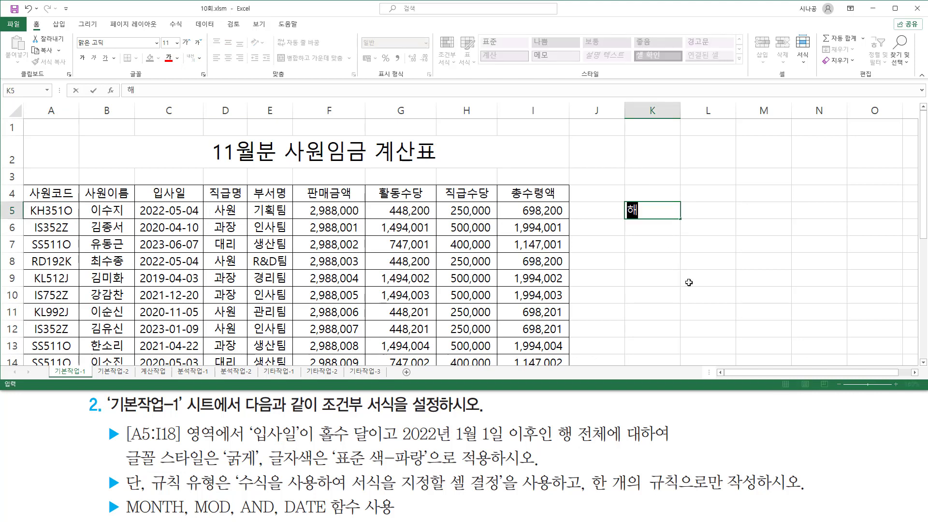
pyautogui.press('Return')
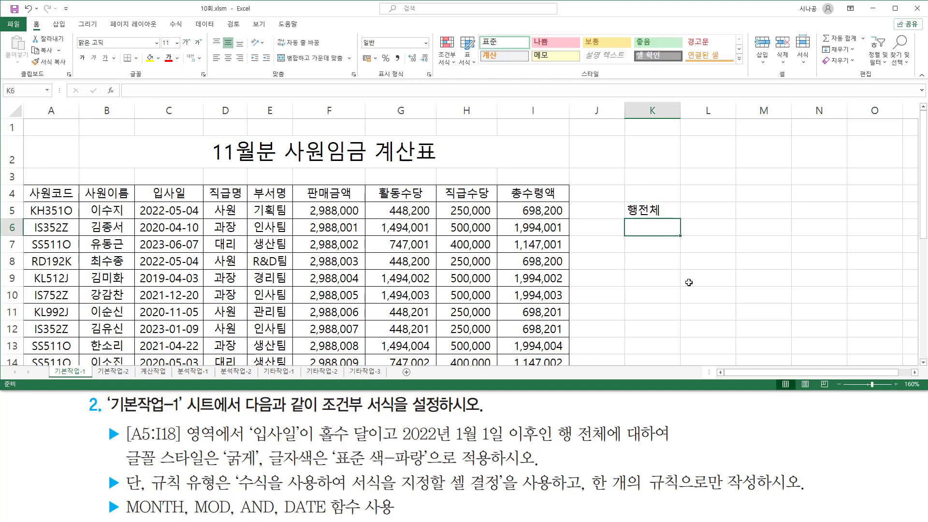
pyautogui.write('열전체')
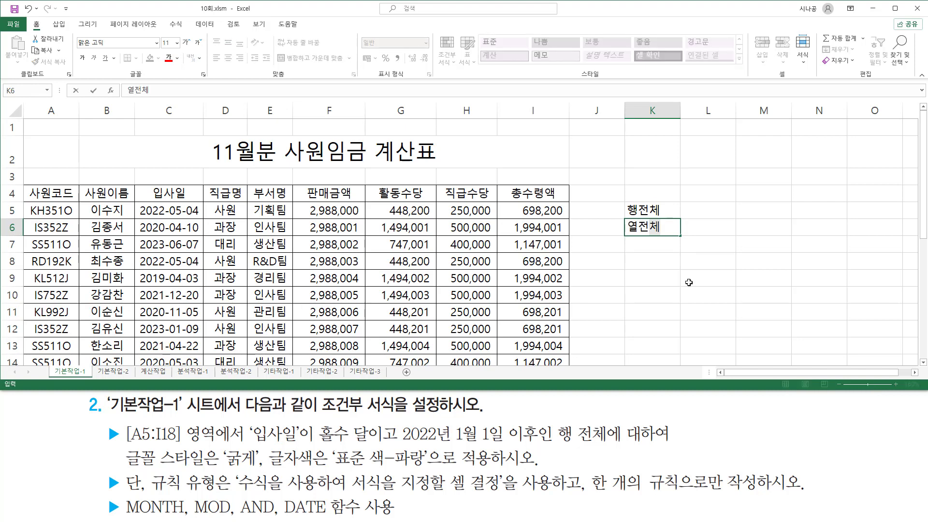
pyautogui.press('Return')
# Enter the sample reference a1 in L5 and L6 beside the two labels
pyautogui.press('Up')
pyautogui.press('Up')
pyautogui.press('Right')
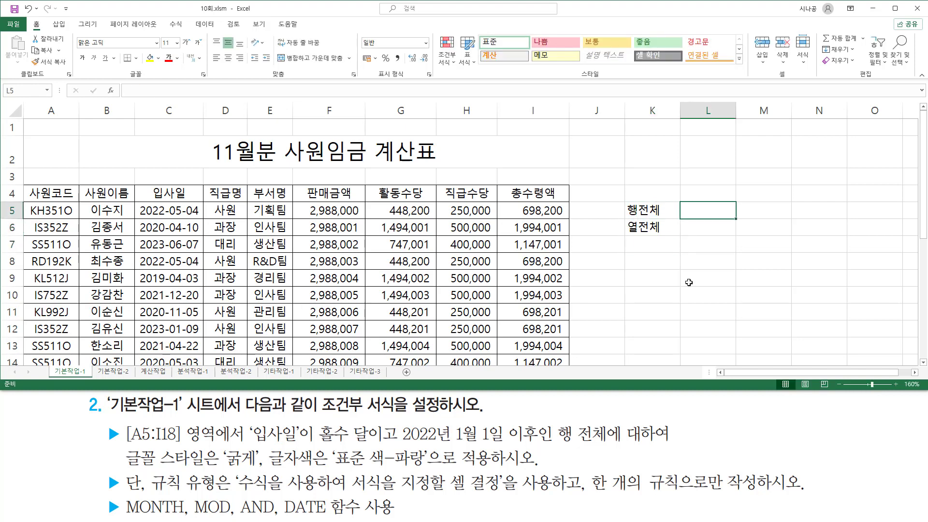
pyautogui.write('a1')
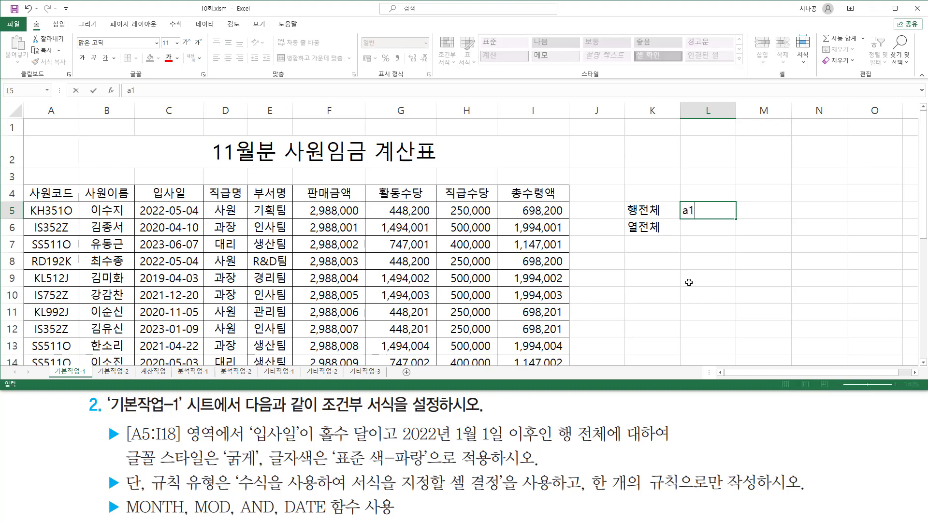
pyautogui.press('Return')
pyautogui.write('a1')
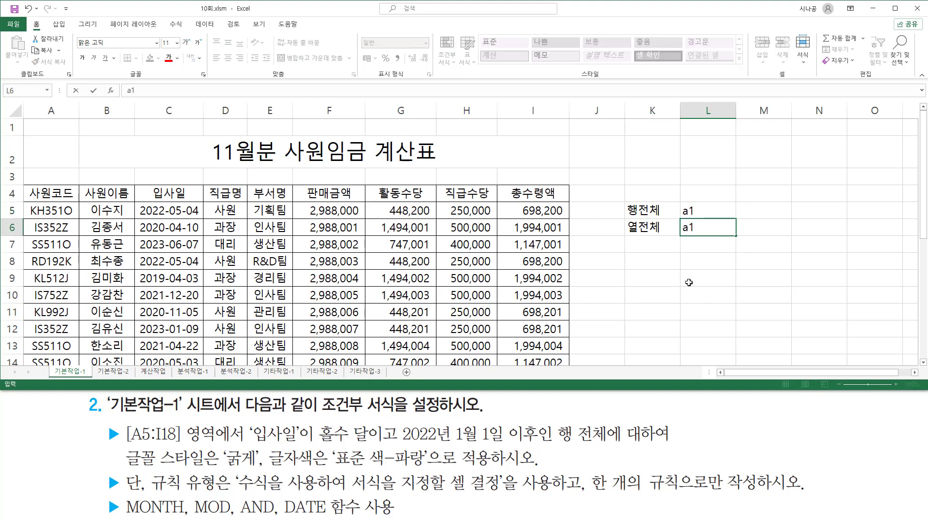
pyautogui.press('Return')
# Change the 행전체 sample reference in L5 to $a1 so its column is fixed
pyautogui.press('Up')
pyautogui.press('Up')
pyautogui.press('F2')
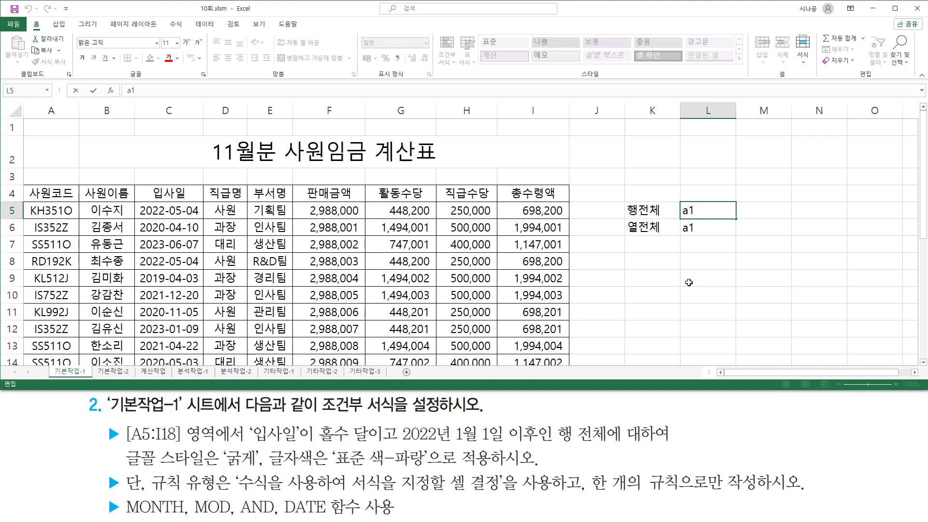
pyautogui.press('Left')
pyautogui.press('Left')
pyautogui.write('$')
pyautogui.press('Return')
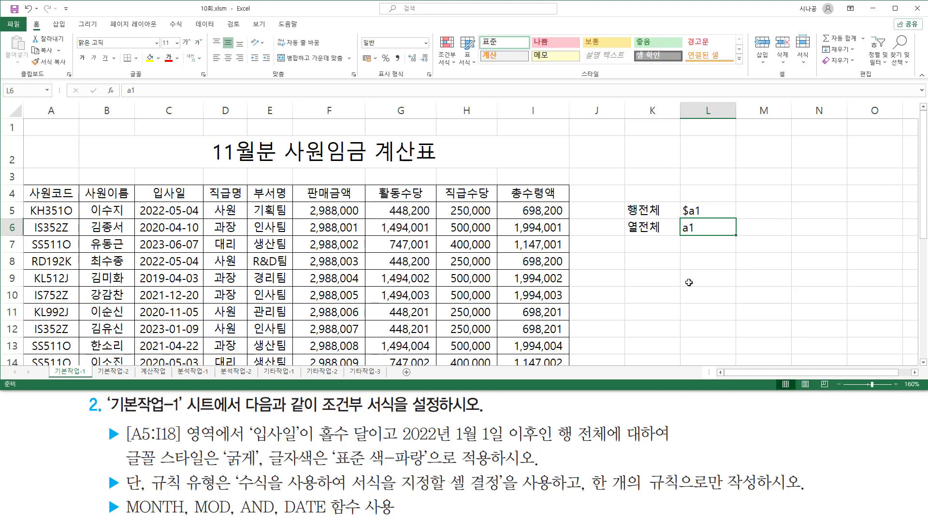
# Change the 열전체 sample reference in L6 to a$1 so its row is fixed
pyautogui.press('F2')
pyautogui.press('Left')
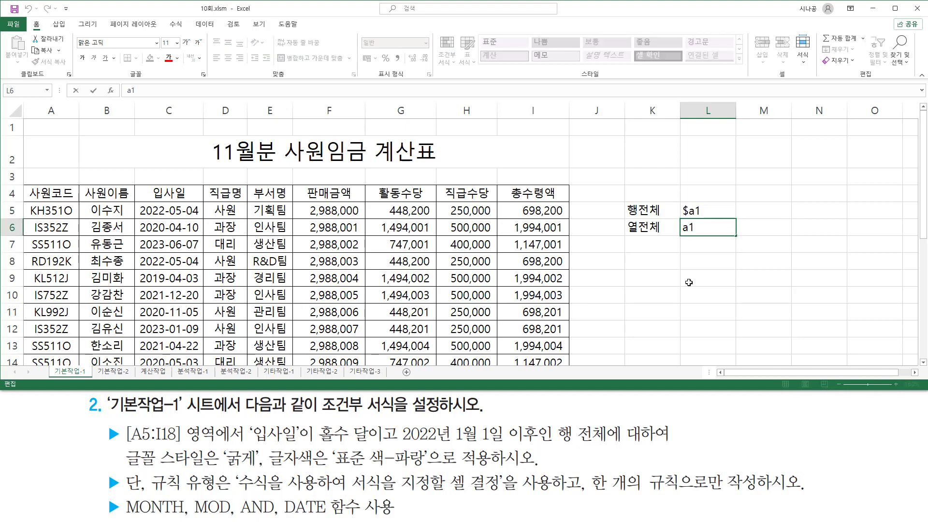
pyautogui.write('$')
pyautogui.press('Return')
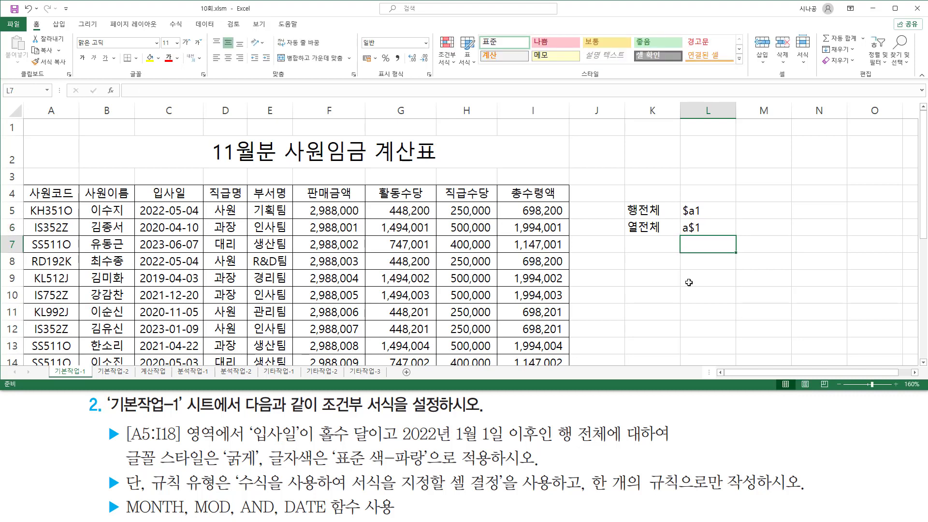
pyautogui.press('Left')
pyautogui.press('Down')
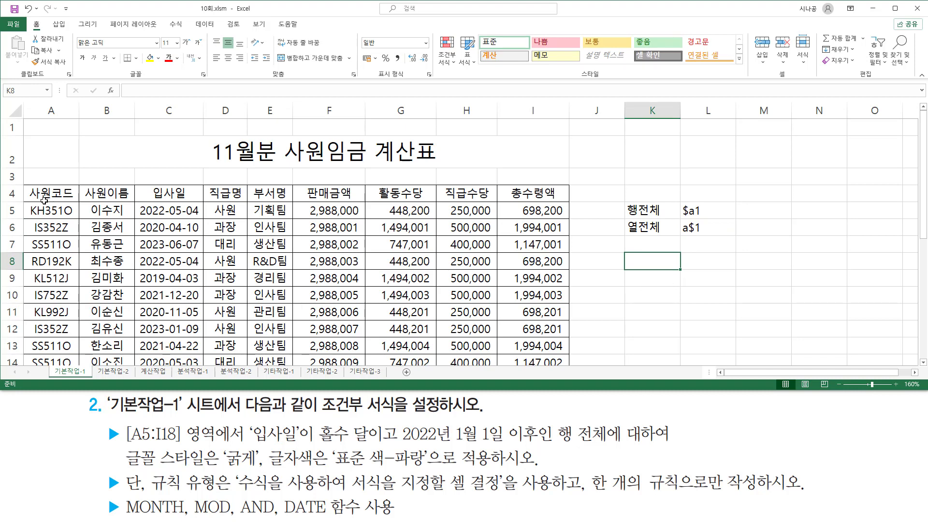
# Select A5:I18 without the header row and start a new conditional formatting rule for it
pyautogui.moveTo(44, 202)
pyautogui.mouseDown()
pyautogui.moveTo(46, 220)
pyautogui.moveTo(38, 212)
pyautogui.mouseUp()
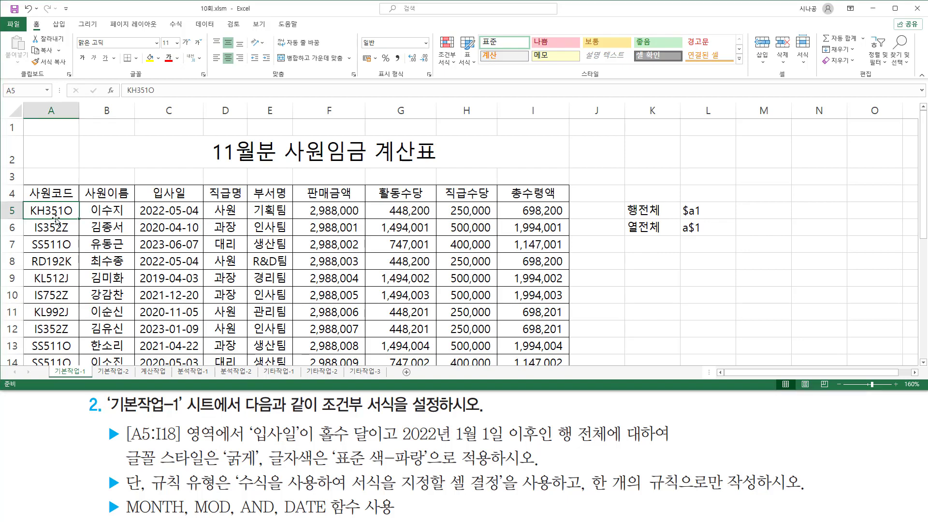
pyautogui.moveTo(46, 207); pyautogui.dragTo(523, 293)
pyautogui.scroll(3, 277, 244)
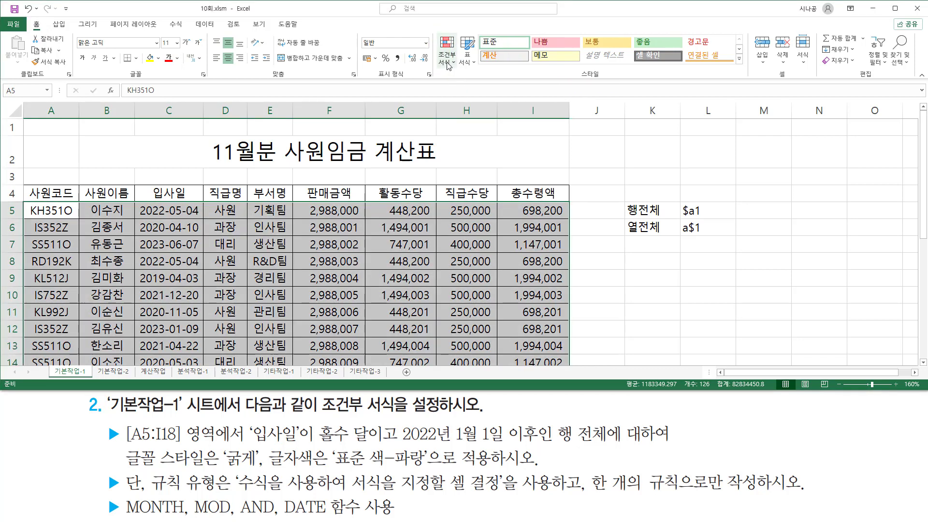
pyautogui.click(447, 58)
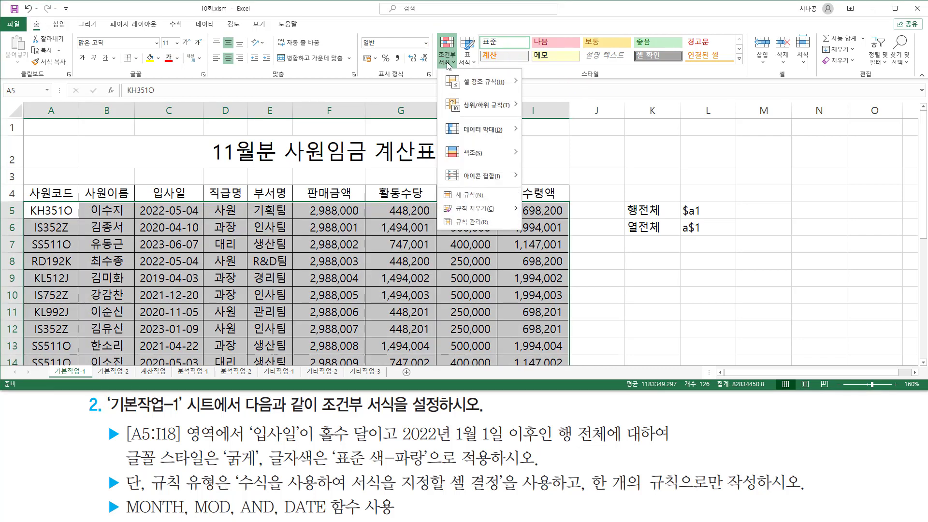
pyautogui.click(466, 202)
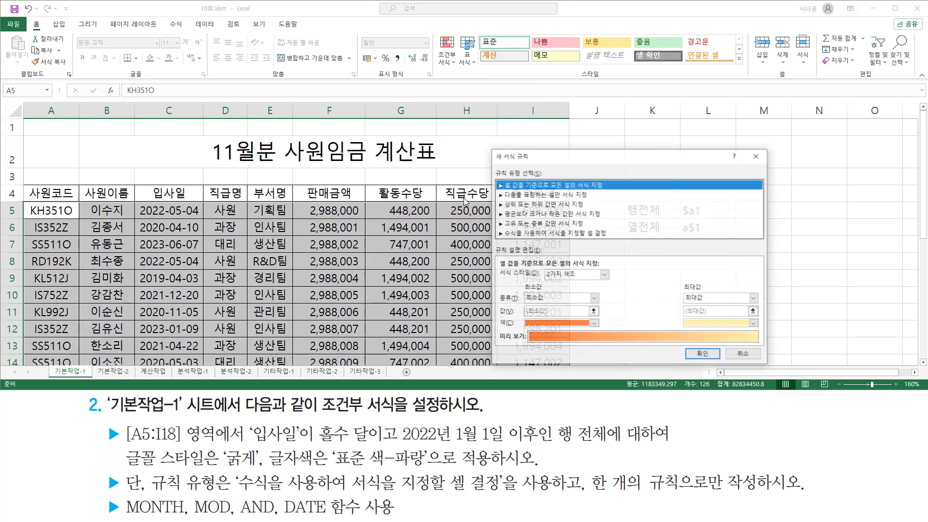
pyautogui.moveTo(534, 158)
pyautogui.mouseDown()
pyautogui.moveTo(304, 148)
pyautogui.moveTo(461, 315)
pyautogui.moveTo(537, 353)
pyautogui.mouseUp()
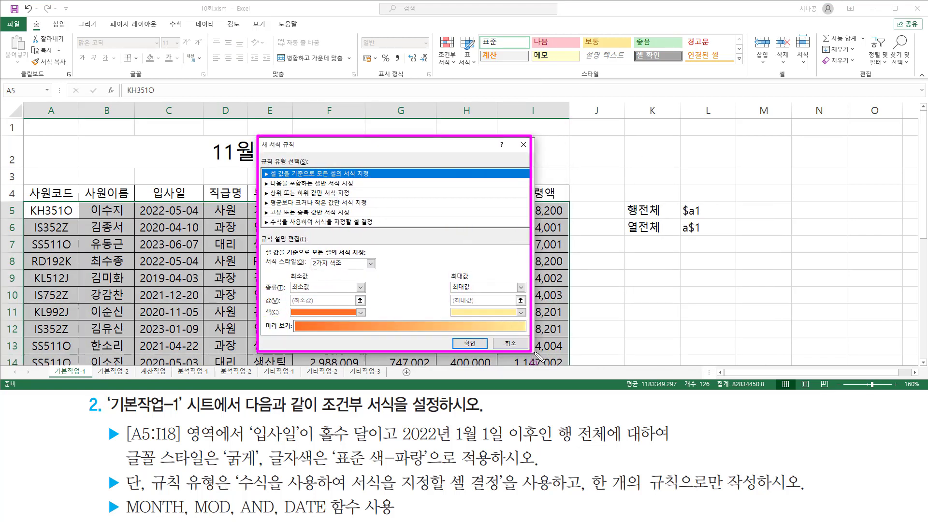
pyautogui.press('e')
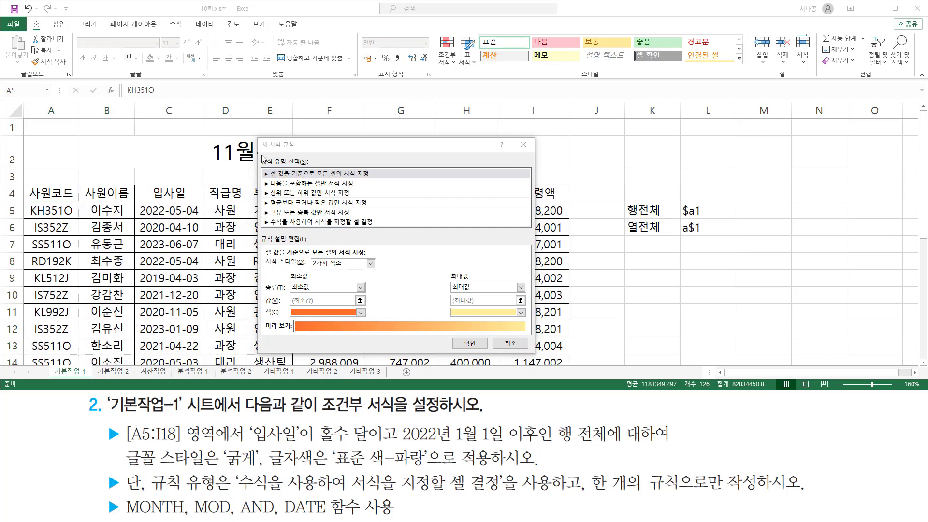
# Compare the available rule types with the task's required type, 수식을 사용하여 서식을 지정할 셀 결정, and its single-rule restriction
pyautogui.moveTo(259, 153); pyautogui.dragTo(312, 171)
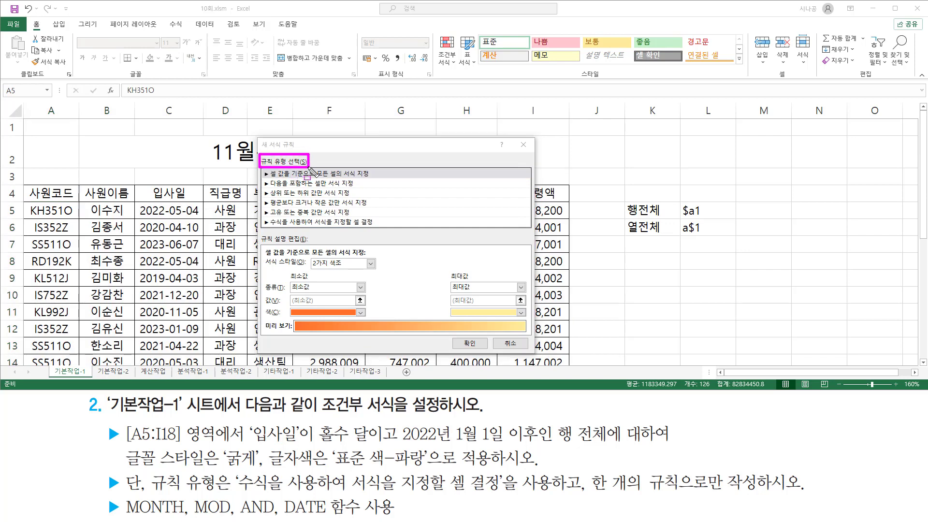
pyautogui.moveTo(150, 467)
pyautogui.mouseDown()
pyautogui.moveTo(244, 493)
pyautogui.moveTo(224, 494)
pyautogui.moveTo(501, 493)
pyautogui.mouseUp()
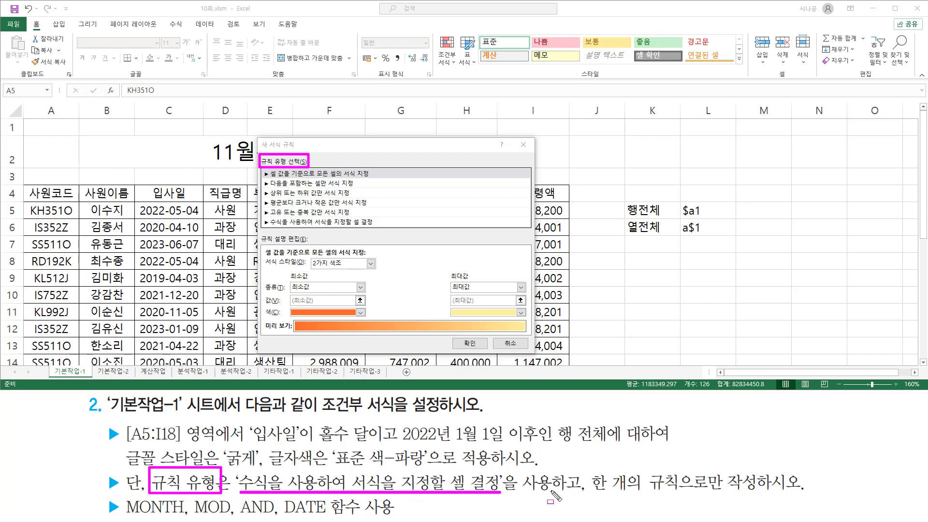
pyautogui.moveTo(587, 492); pyautogui.dragTo(725, 493)
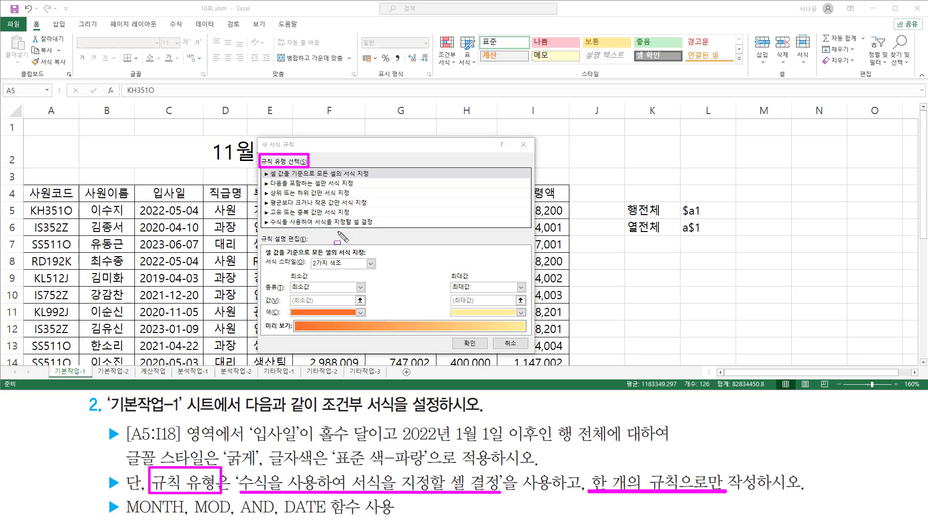
# Set the new rule's type to 수식을 사용하여 서식을 지정할 셀 결정
pyautogui.moveTo(261, 216); pyautogui.dragTo(406, 228)
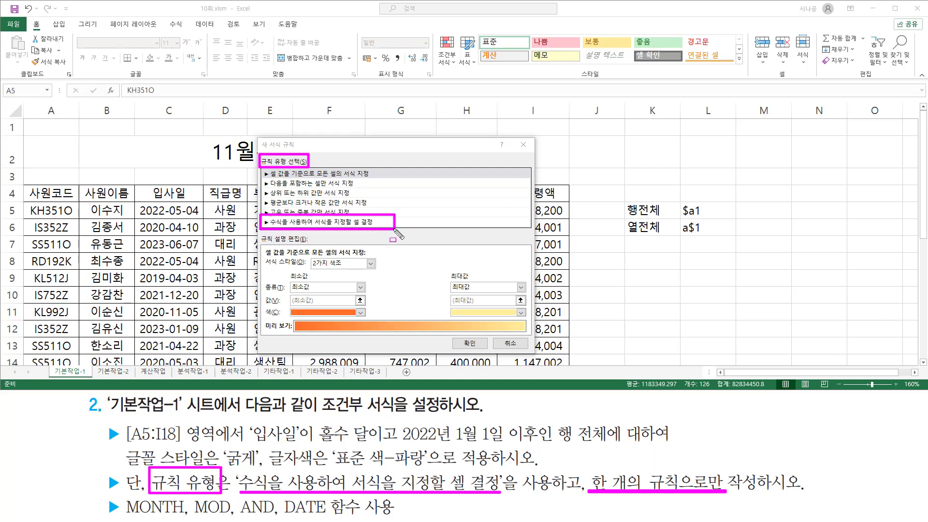
pyautogui.press('Escape')
pyautogui.click(350, 223)
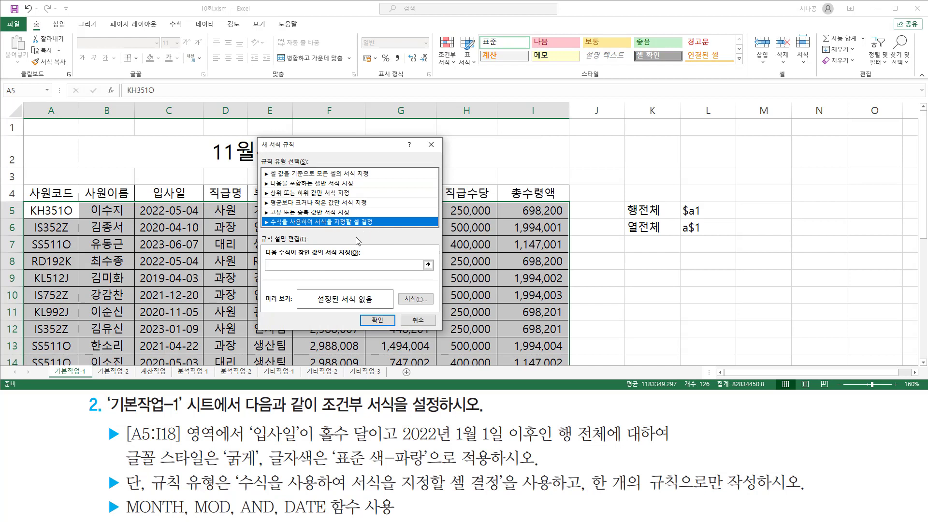
# Begin the rule formula with =and( month($C$5), referring to the first 입사일 cell
pyautogui.click(295, 262)
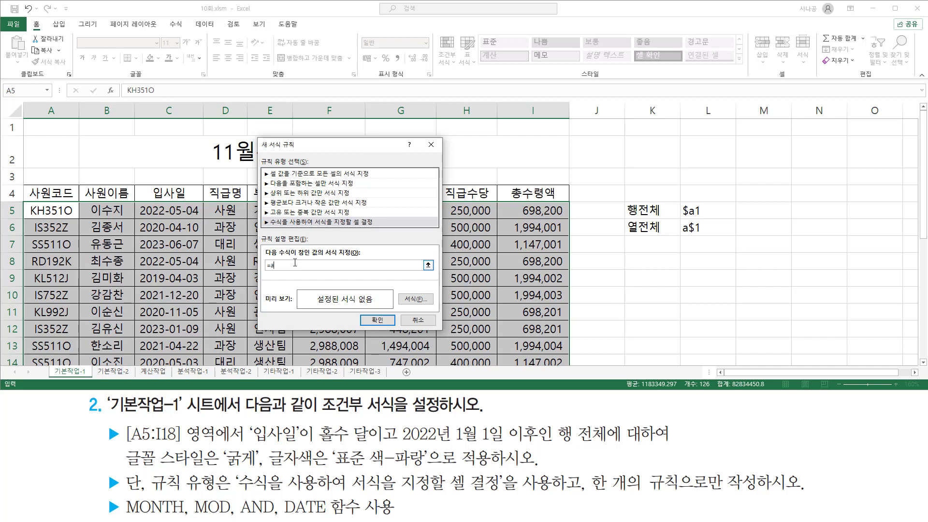
pyautogui.write('nd(')
pyautogui.moveTo(255, 444); pyautogui.dragTo(378, 445)
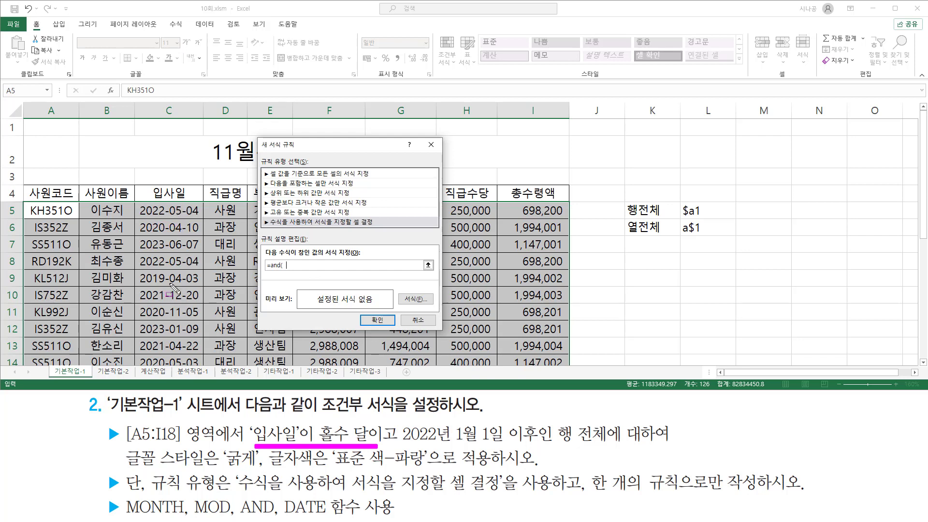
pyautogui.press('Escape')
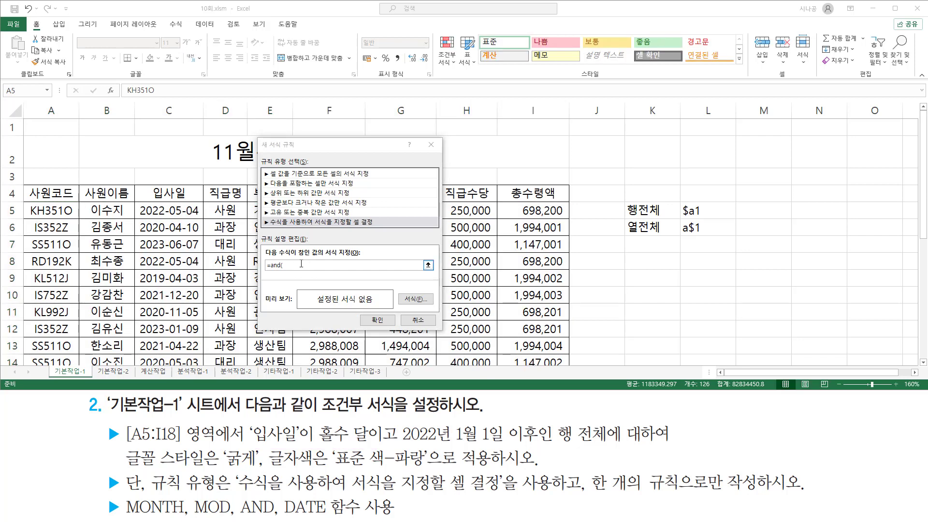
pyautogui.write('mont')
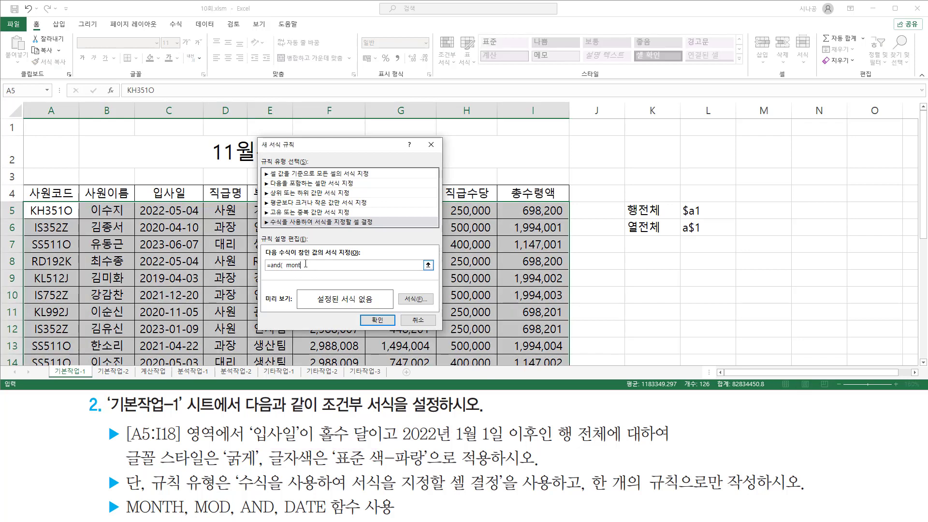
pyautogui.write('h(')
pyautogui.click(156, 208)
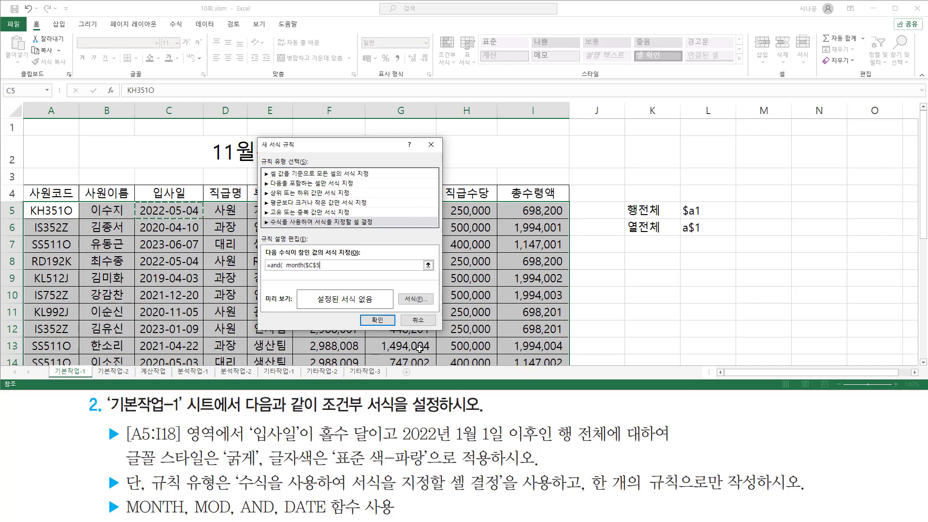
pyautogui.write(')')
# Wrap the month expression in mod with divisor 2 and test it for =1 as the odd-month condition
pyautogui.moveTo(319, 441); pyautogui.dragTo(372, 443)
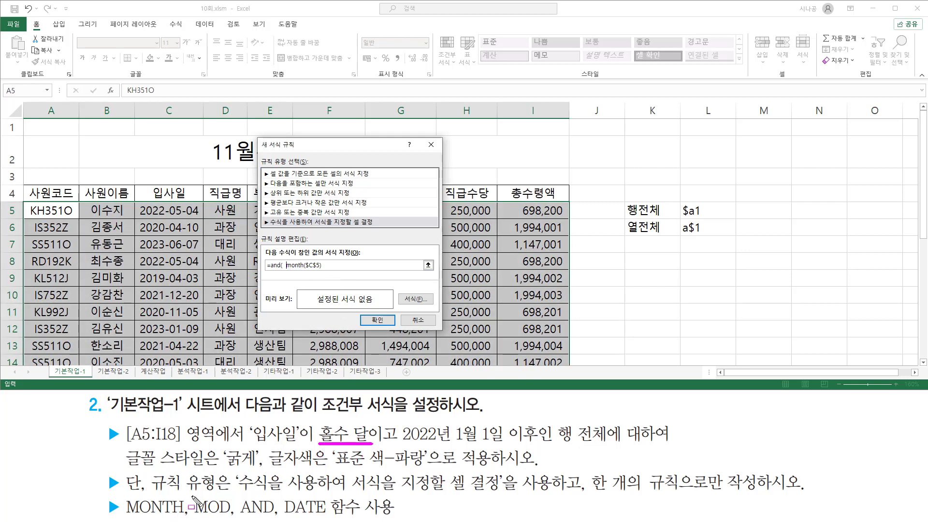
pyautogui.moveTo(190, 496); pyautogui.dragTo(239, 520)
pyautogui.press('Escape')
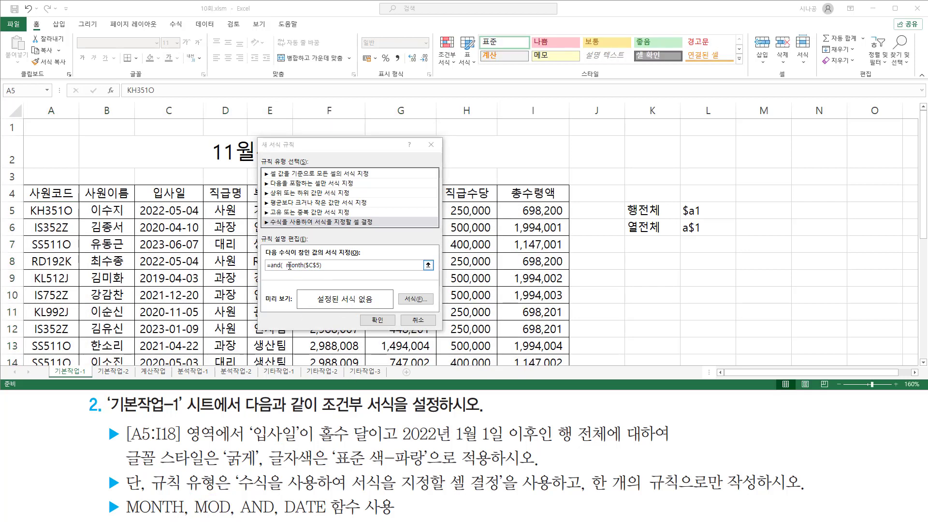
pyautogui.click(287, 265)
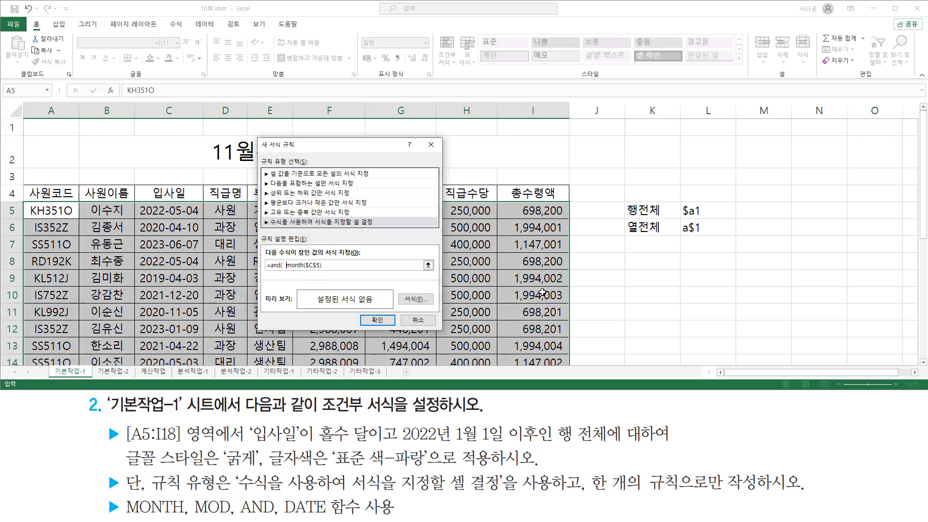
pyautogui.write('mod(')
pyautogui.moveTo(304, 265); pyautogui.dragTo(356, 265)
pyautogui.click(349, 265)
pyautogui.write(', 2')
pyautogui.write('=1 ,')
# Add the second condition $C$5 >= date(2022,01,01) to the rule formula and close the and function
pyautogui.moveTo(400, 445); pyautogui.dragTo(542, 445)
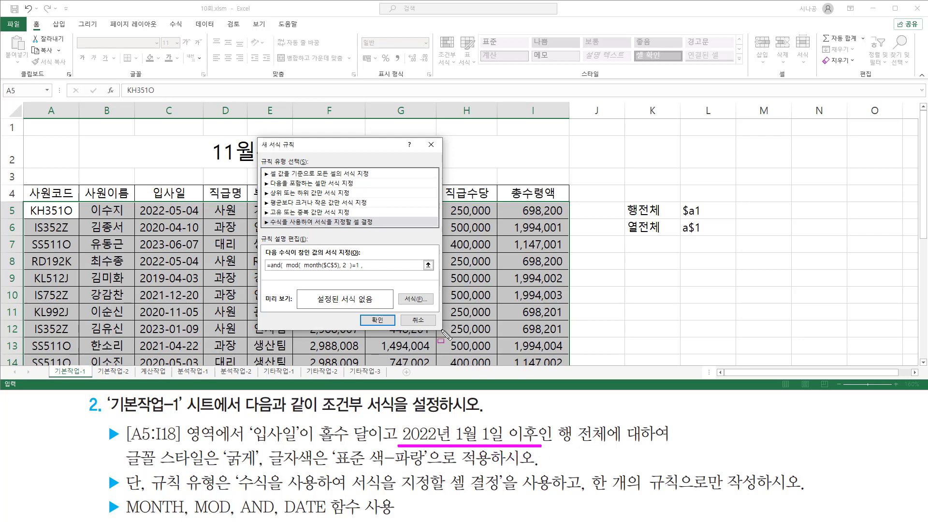
pyautogui.press('Escape')
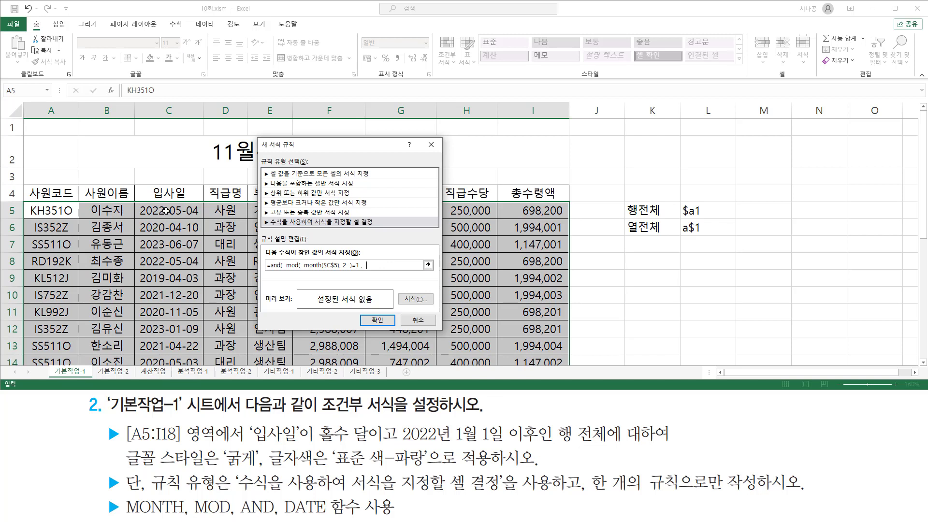
pyautogui.click(165, 213)
pyautogui.write('>=')
pyautogui.moveTo(396, 441); pyautogui.dragTo(504, 441)
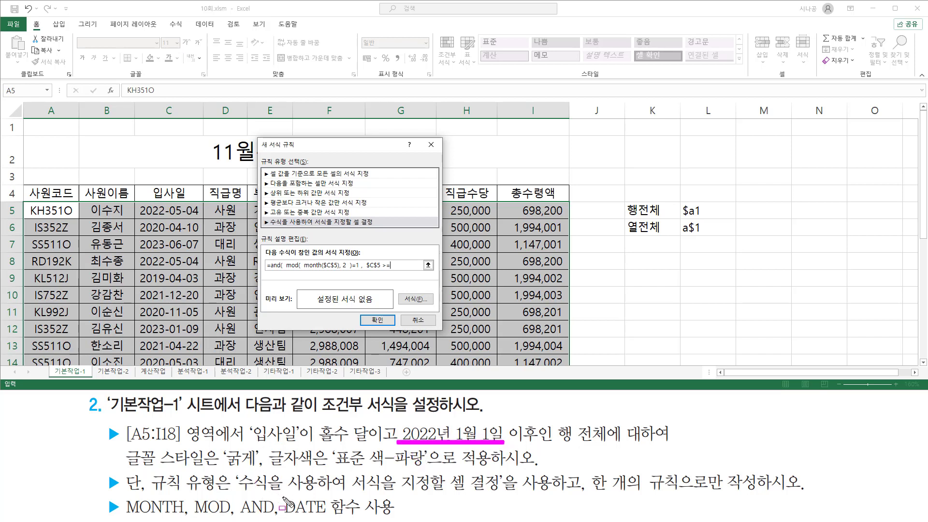
pyautogui.moveTo(286, 499)
pyautogui.mouseDown()
pyautogui.moveTo(343, 512)
pyautogui.moveTo(283, 520)
pyautogui.mouseUp()
pyautogui.press('Escape')
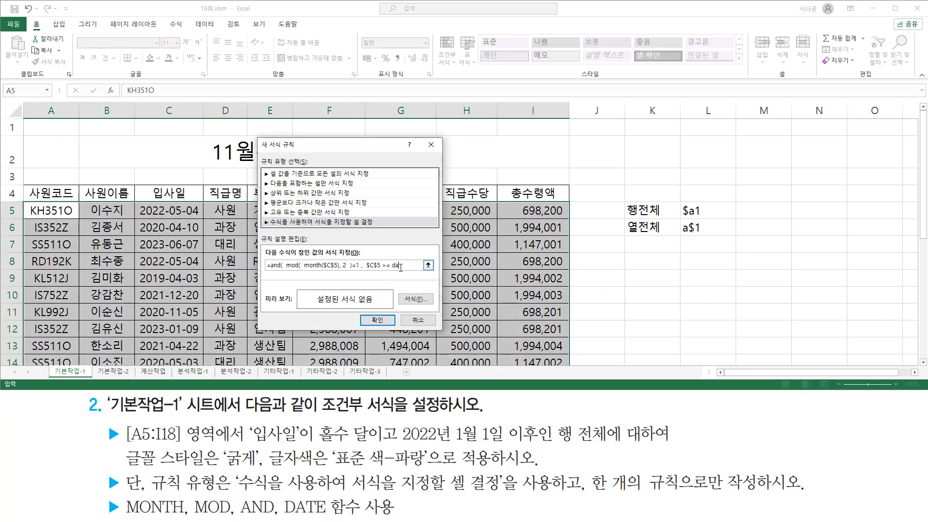
pyautogui.write('te(2022,01,01')
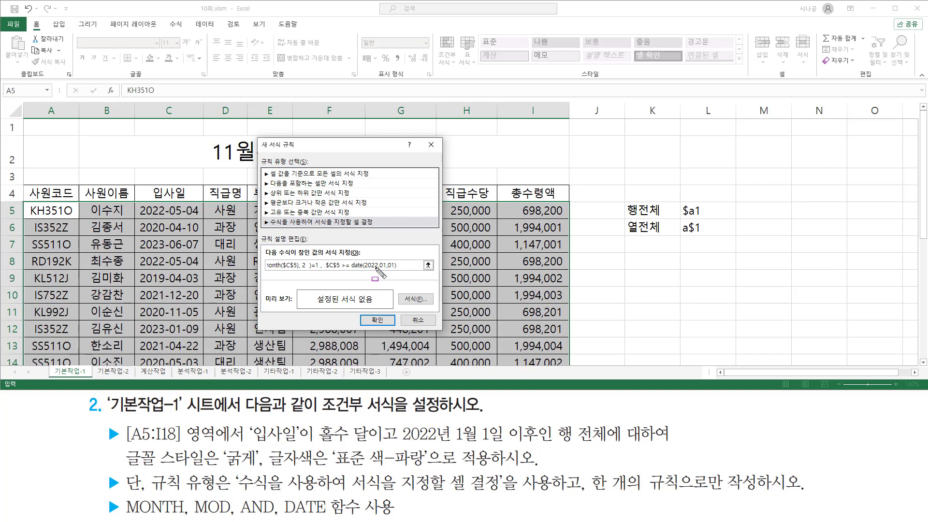
pyautogui.moveTo(366, 271); pyautogui.dragTo(403, 274)
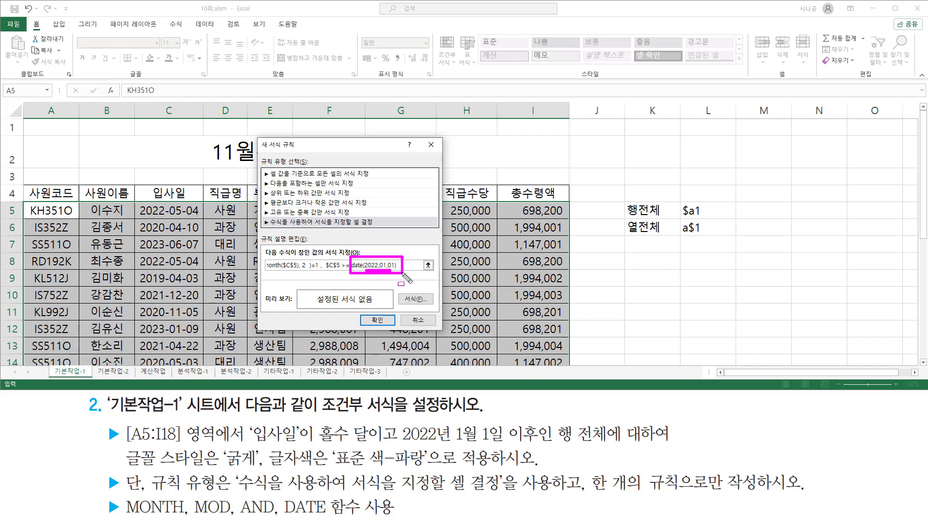
pyautogui.moveTo(325, 271); pyautogui.dragTo(337, 272)
pyautogui.press('Escape')
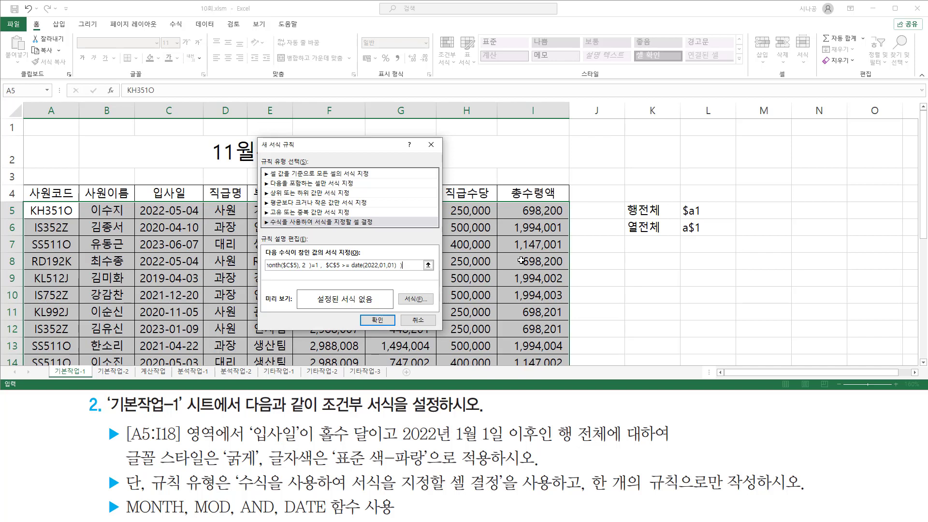
# Change both $C$5 references in the rule formula to $C5 so that the rule applies to whole rows
pyautogui.moveTo(305, 265); pyautogui.dragTo(204, 259)
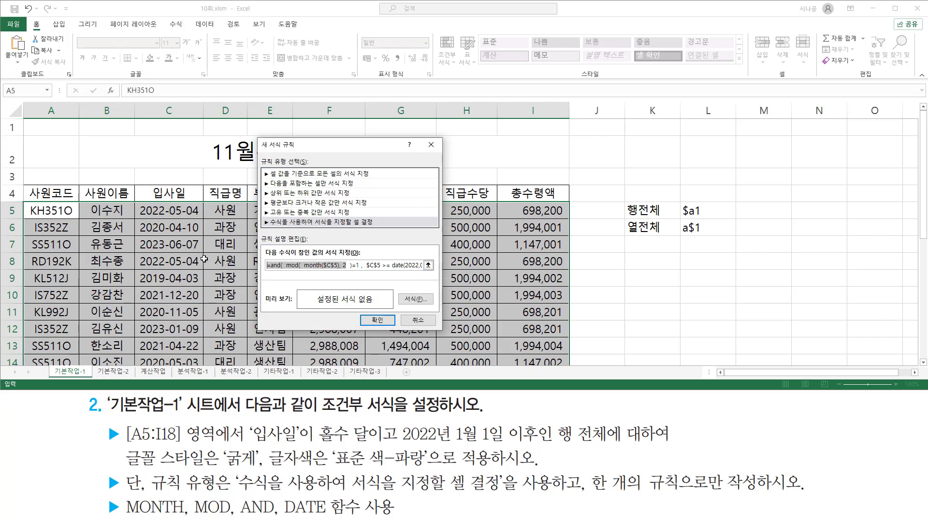
pyautogui.moveTo(265, 273); pyautogui.dragTo(428, 273)
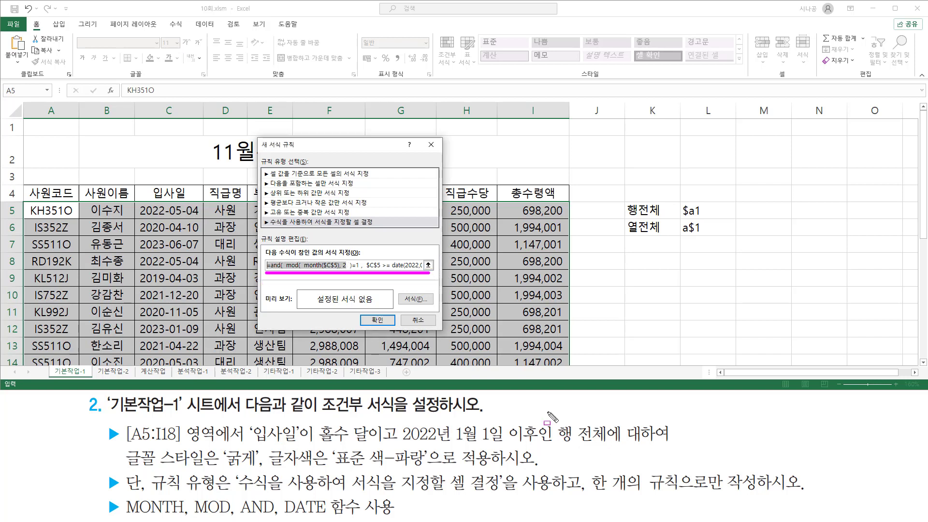
pyautogui.moveTo(551, 418)
pyautogui.mouseDown()
pyautogui.moveTo(578, 442)
pyautogui.moveTo(610, 448)
pyautogui.mouseUp()
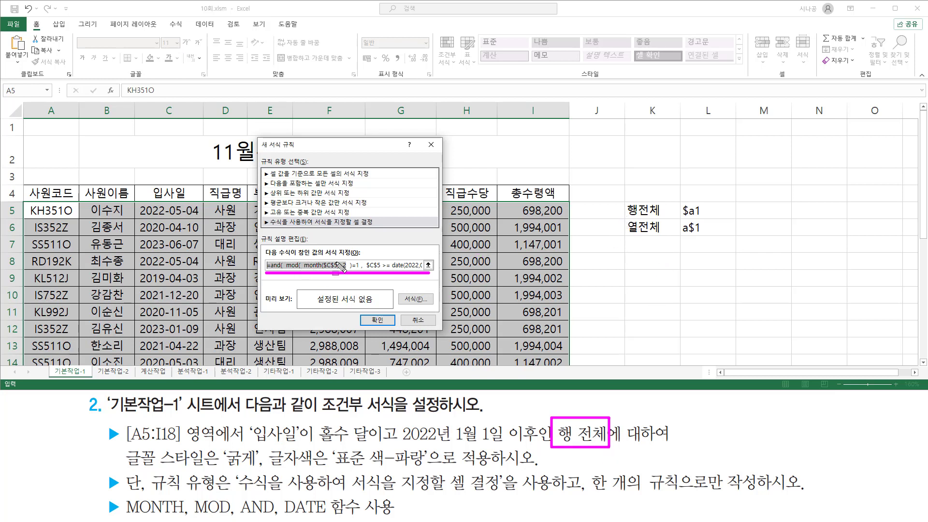
pyautogui.moveTo(626, 218); pyautogui.dragTo(728, 218)
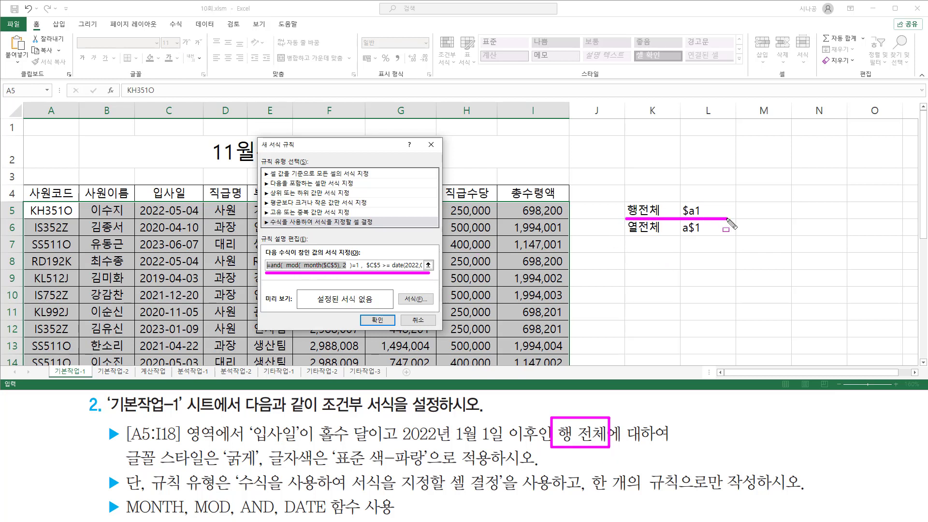
pyautogui.moveTo(675, 202)
pyautogui.mouseDown()
pyautogui.moveTo(710, 200)
pyautogui.moveTo(711, 221)
pyautogui.mouseUp()
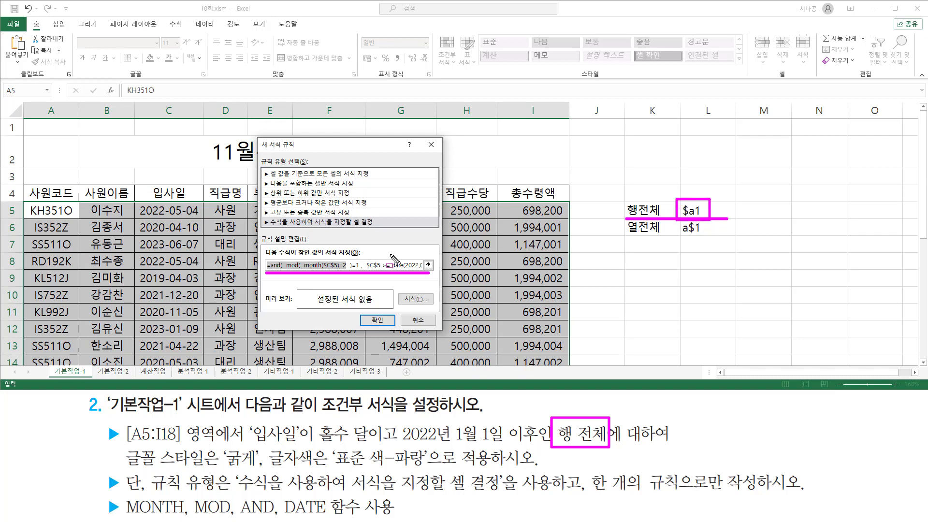
pyautogui.press('Escape')
pyautogui.click(335, 266)
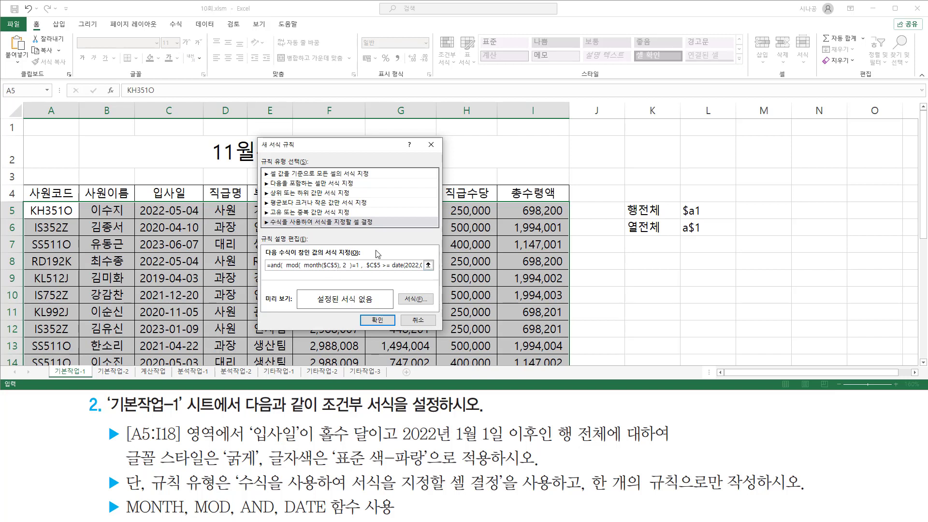
pyautogui.press('F4')
pyautogui.press('F4')
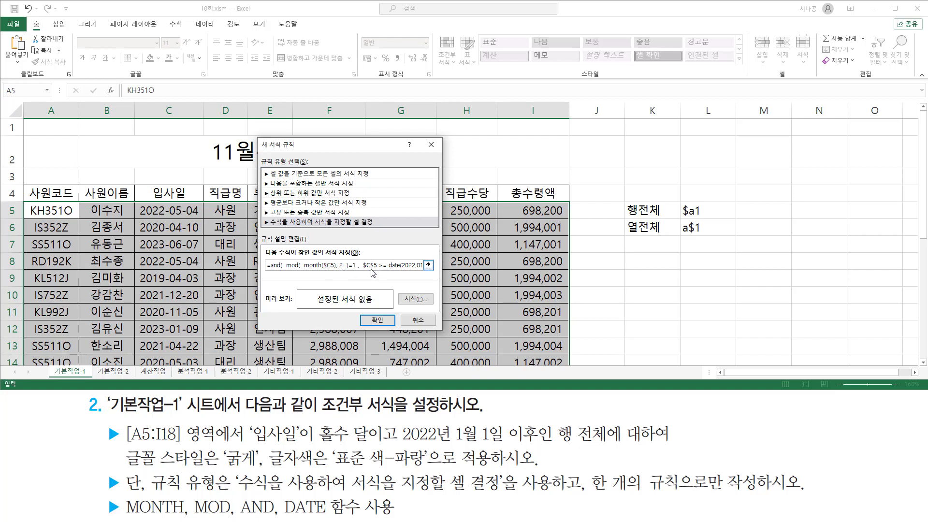
pyautogui.moveTo(361, 269); pyautogui.dragTo(379, 269)
pyautogui.press('F4')
pyautogui.press('F4')
# Set the rule's format to font style 굵게 and font colour 표준 색-파랑, and accept the cell format
pyautogui.moveTo(266, 273)
pyautogui.mouseDown()
pyautogui.moveTo(435, 273)
pyautogui.moveTo(430, 307)
pyautogui.mouseUp()
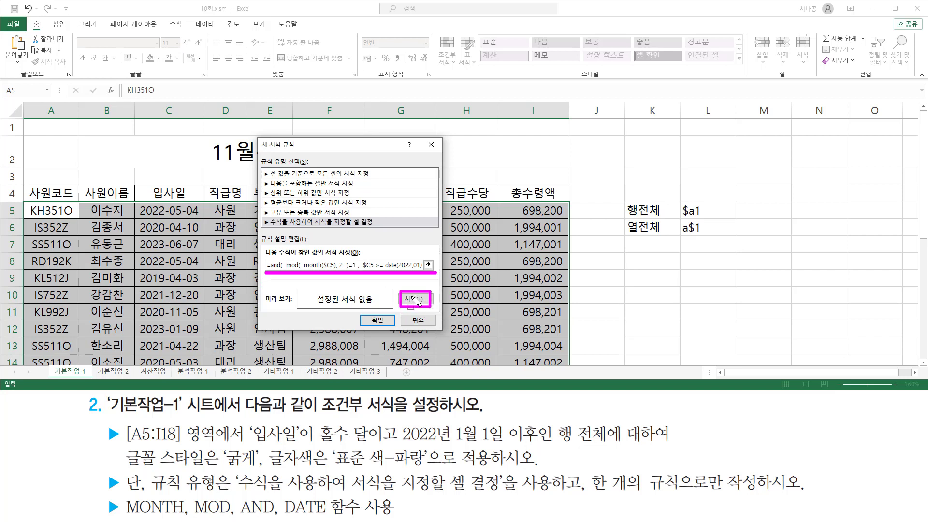
pyautogui.click(415, 299)
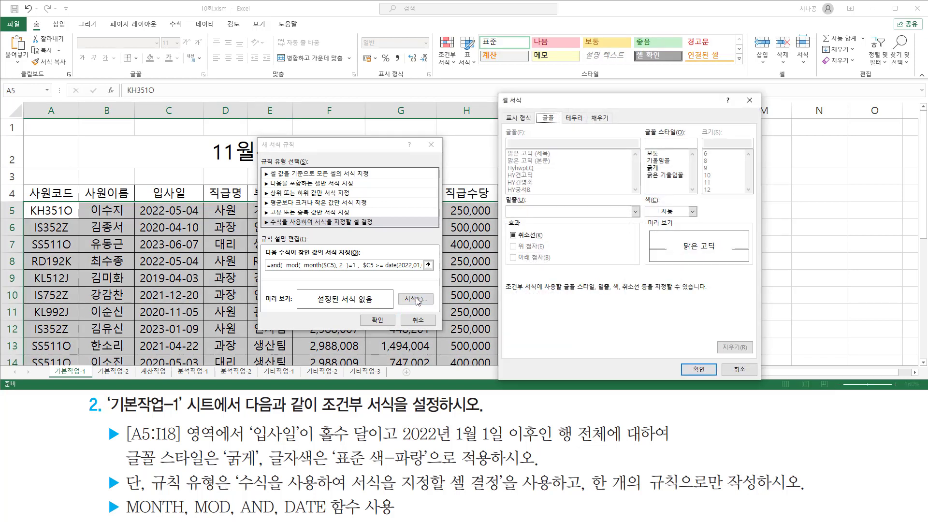
pyautogui.moveTo(499, 94)
pyautogui.mouseDown()
pyautogui.moveTo(589, 352)
pyautogui.moveTo(762, 380)
pyautogui.mouseUp()
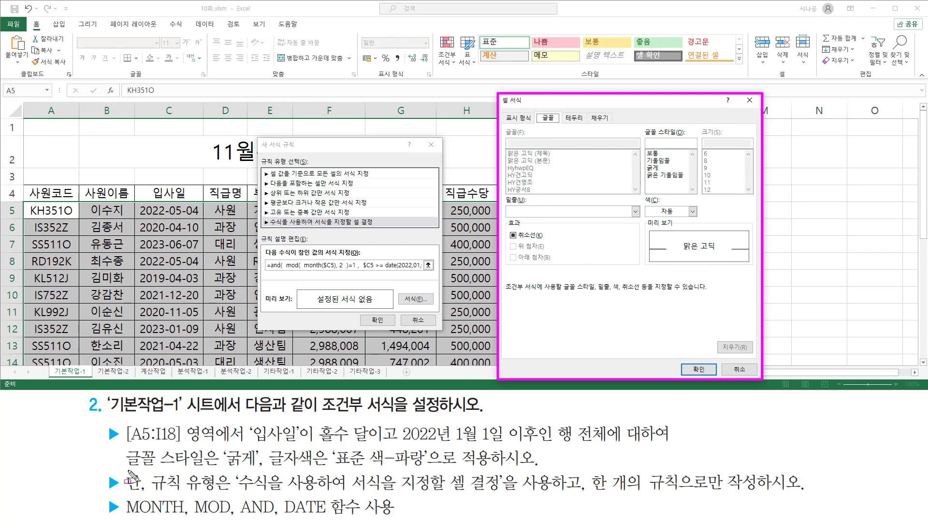
pyautogui.moveTo(122, 464); pyautogui.dragTo(434, 467)
pyautogui.moveTo(335, 463); pyautogui.dragTo(427, 467)
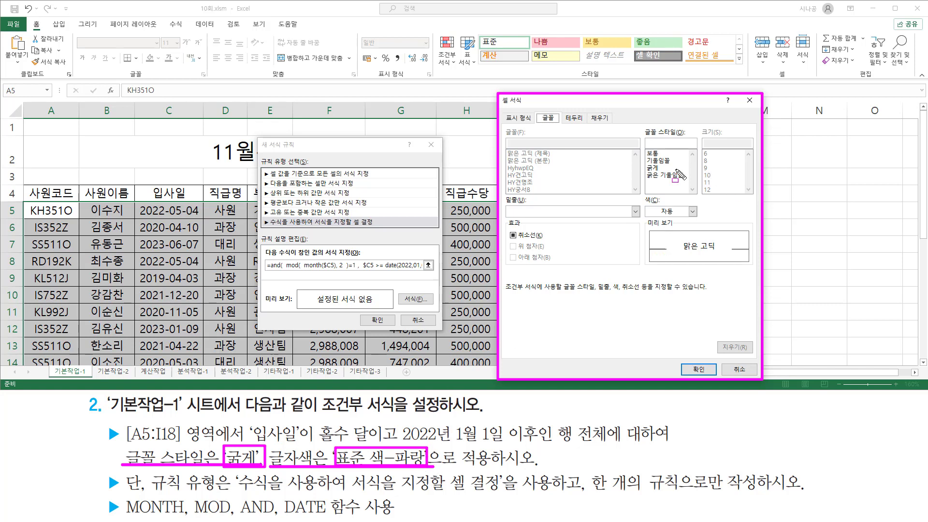
pyautogui.click(652, 168)
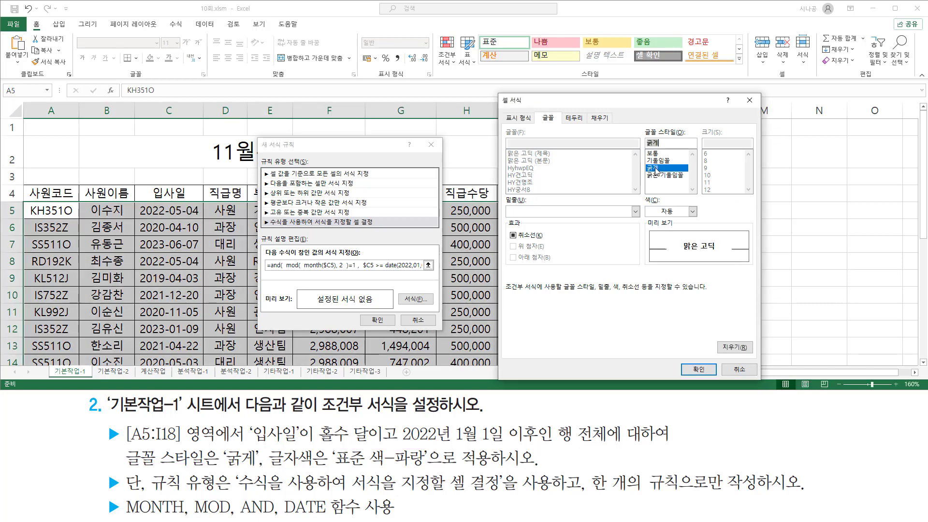
pyautogui.click(674, 213)
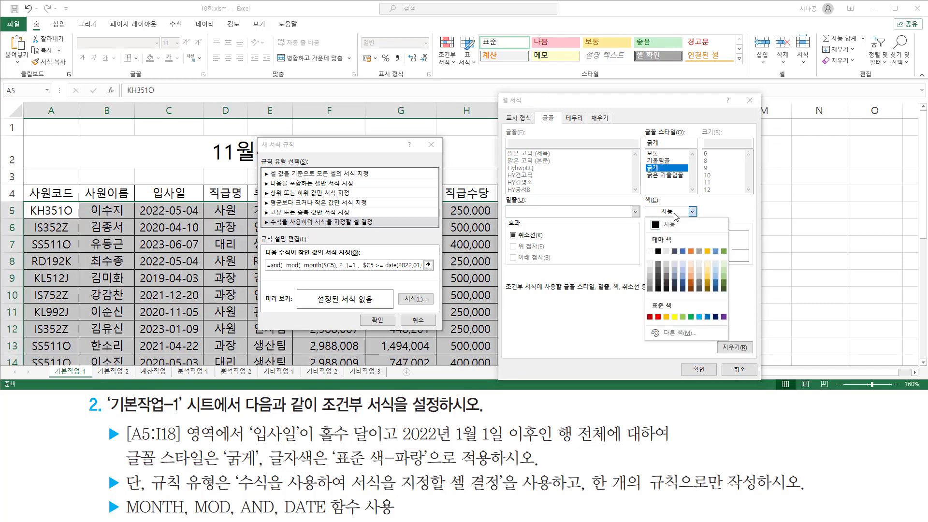
pyautogui.click(707, 317)
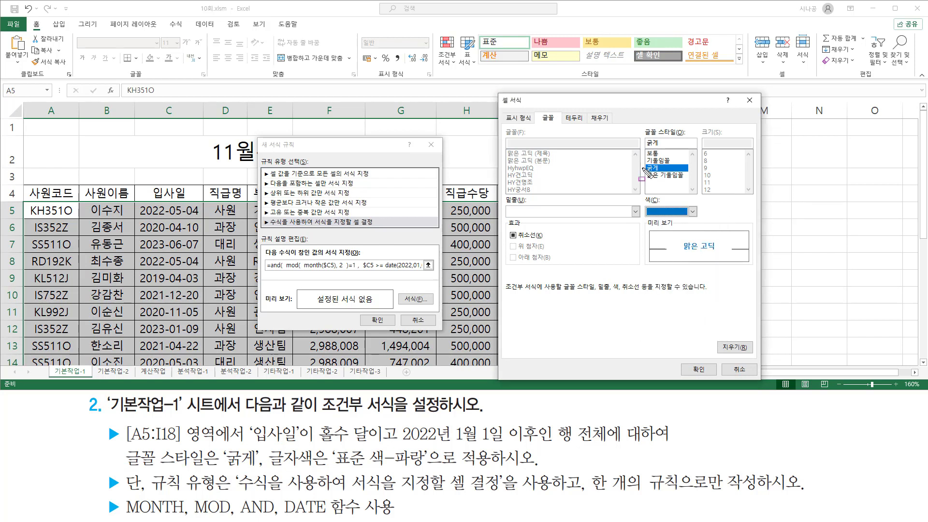
pyautogui.moveTo(638, 159); pyautogui.dragTo(679, 171)
pyautogui.moveTo(636, 199); pyautogui.dragTo(705, 221)
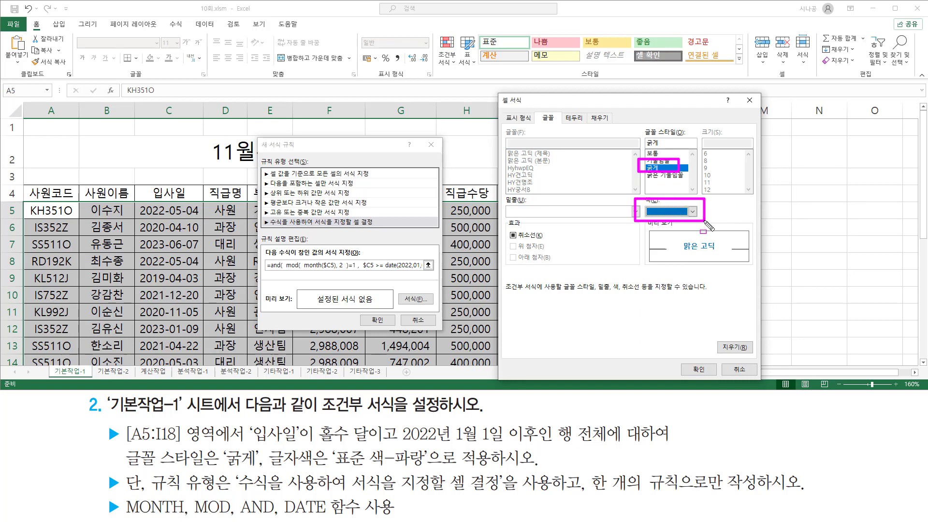
pyautogui.moveTo(685, 361); pyautogui.dragTo(715, 376)
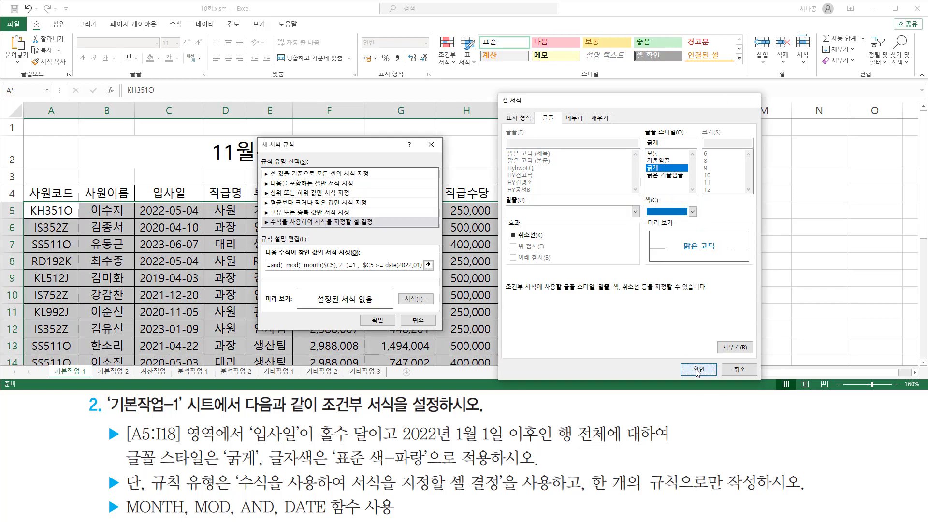
pyautogui.click(698, 370)
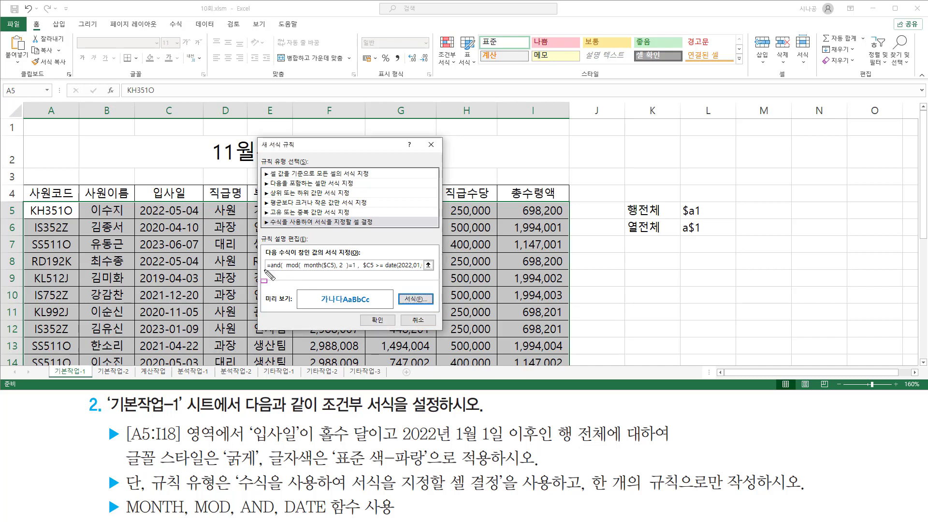
pyautogui.moveTo(265, 272); pyautogui.dragTo(437, 273)
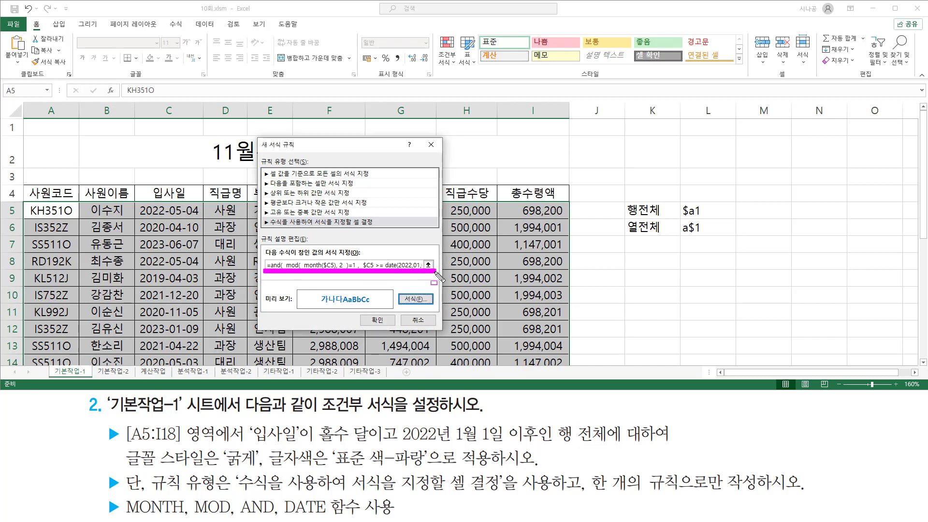
# Accept the new formula rule with its bold blue format for A5:I18
pyautogui.moveTo(319, 306); pyautogui.dragTo(376, 306)
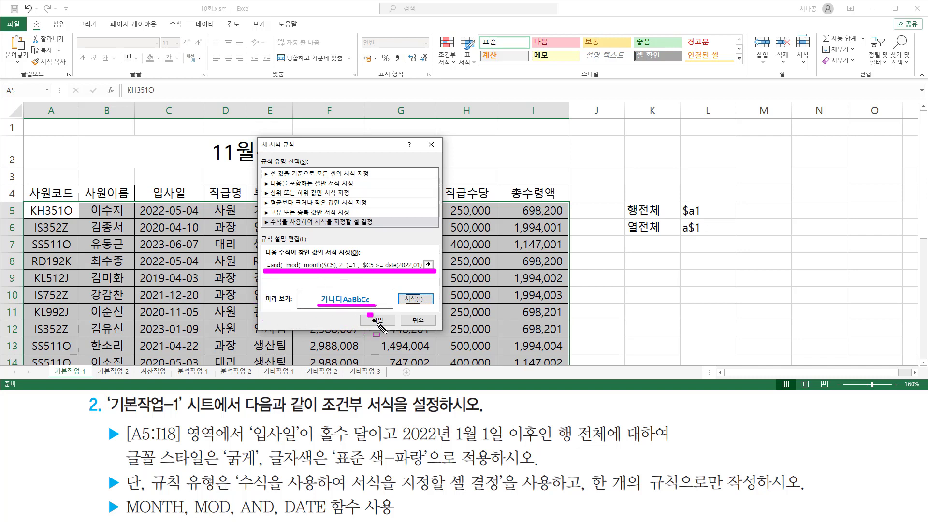
pyautogui.moveTo(368, 313); pyautogui.dragTo(368, 327)
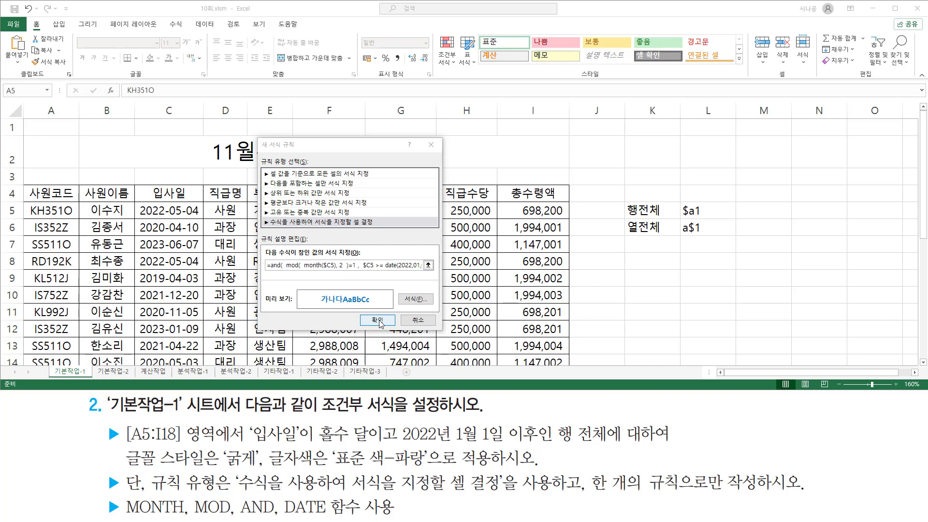
pyautogui.click(377, 319)
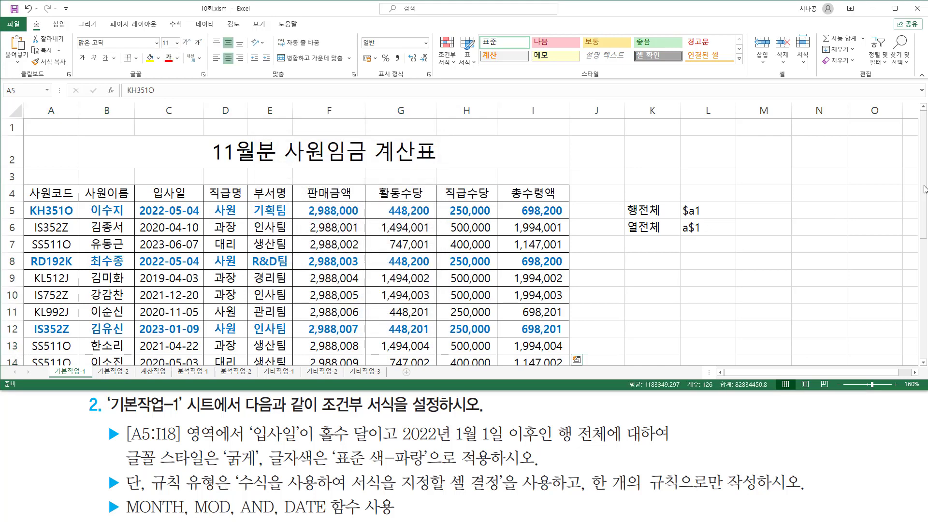
# Check the 입사일 dates of the formatted rows against the odd-month and 2022-01-01 conditions
pyautogui.moveTo(923, 184)
pyautogui.mouseDown()
pyautogui.moveTo(920, 232)
pyautogui.moveTo(920, 206)
pyautogui.moveTo(920, 214)
pyautogui.mouseUp()
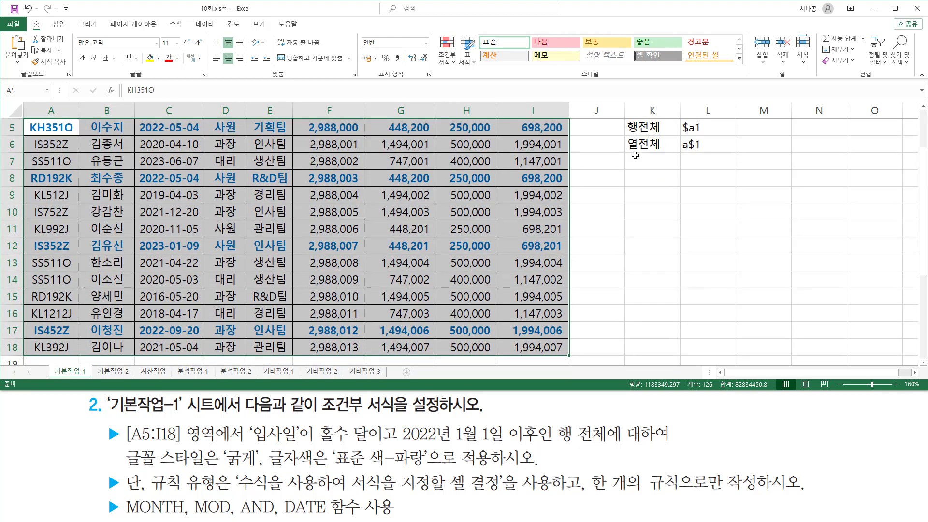
pyautogui.moveTo(641, 170); pyautogui.dragTo(651, 183)
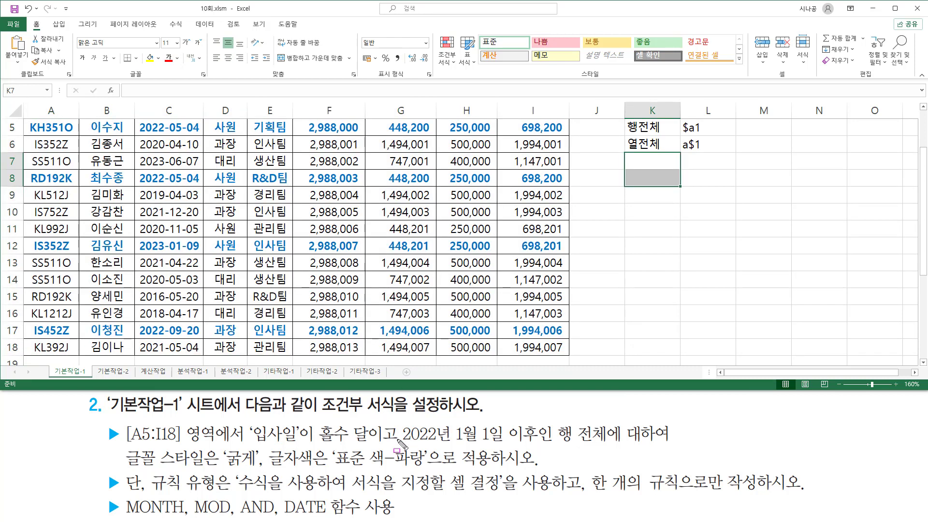
pyautogui.moveTo(396, 442); pyautogui.dragTo(535, 442)
pyautogui.moveTo(134, 138); pyautogui.dragTo(184, 138)
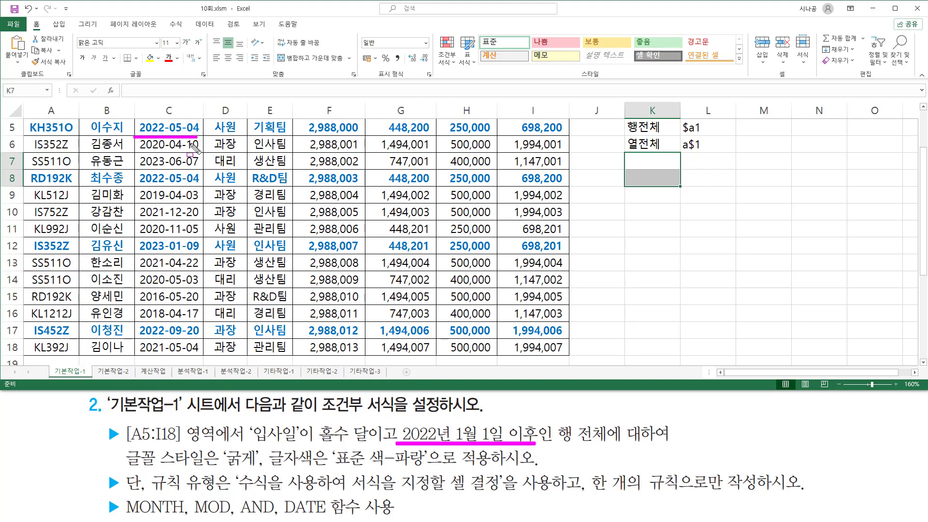
pyautogui.moveTo(140, 186); pyautogui.dragTo(196, 185)
pyautogui.moveTo(136, 254); pyautogui.dragTo(203, 255)
pyautogui.moveTo(137, 338); pyautogui.dragTo(203, 338)
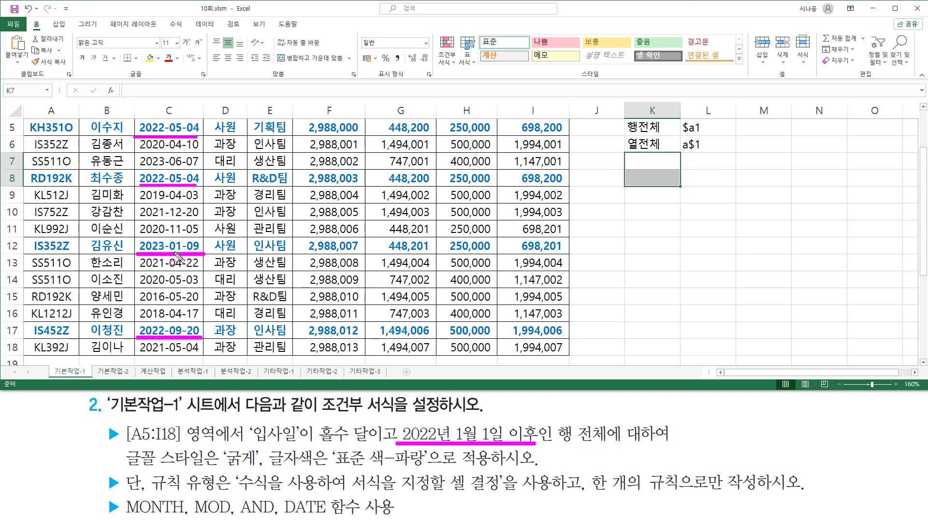
pyautogui.moveTo(167, 118)
pyautogui.mouseDown()
pyautogui.moveTo(184, 137)
pyautogui.moveTo(166, 119)
pyautogui.mouseUp()
pyautogui.moveTo(166, 169)
pyautogui.mouseDown()
pyautogui.moveTo(167, 185)
pyautogui.moveTo(184, 169)
pyautogui.mouseUp()
pyautogui.moveTo(167, 234)
pyautogui.mouseDown()
pyautogui.moveTo(167, 250)
pyautogui.moveTo(183, 252)
pyautogui.moveTo(182, 234)
pyautogui.mouseUp()
pyautogui.moveTo(167, 322); pyautogui.dragTo(183, 322)
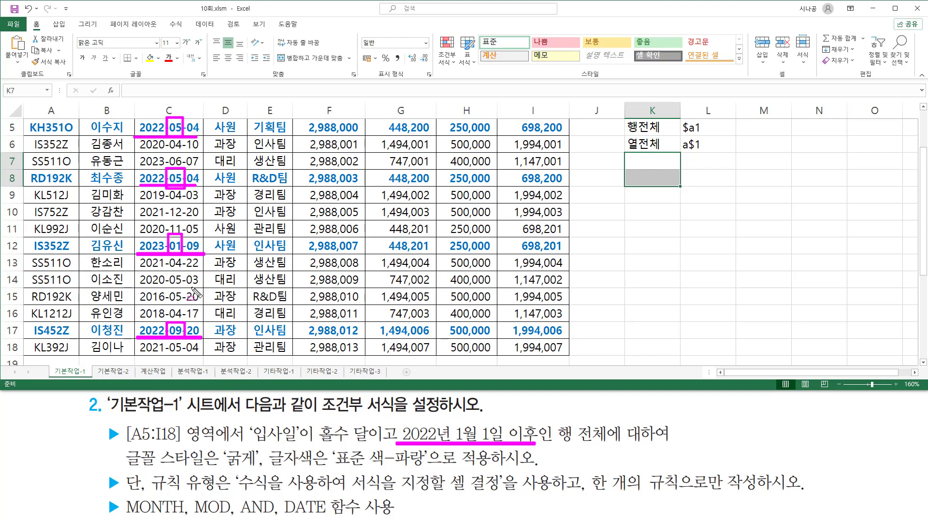
pyautogui.press('Escape')
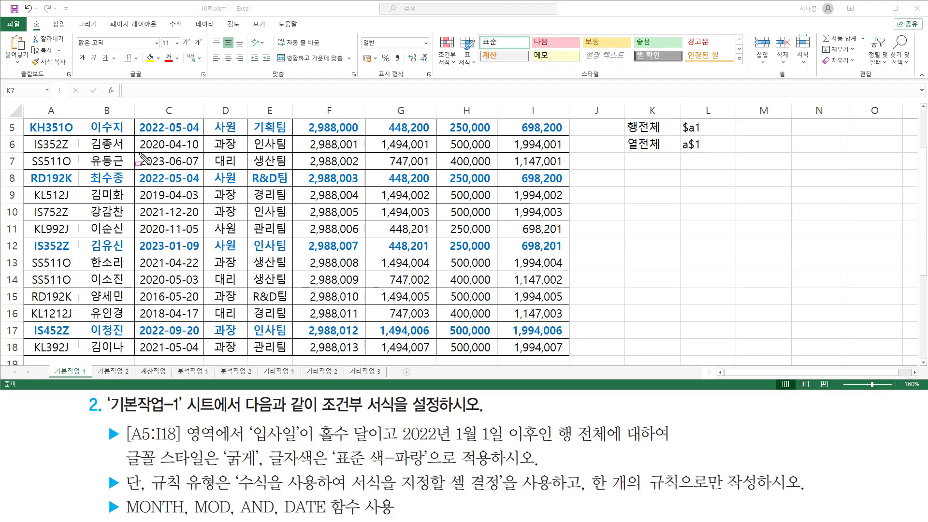
# Compare the 입사일 dates of the unformatted rows with the odd-month and 2022-01-01 conditions
pyautogui.moveTo(136, 153); pyautogui.dragTo(204, 168)
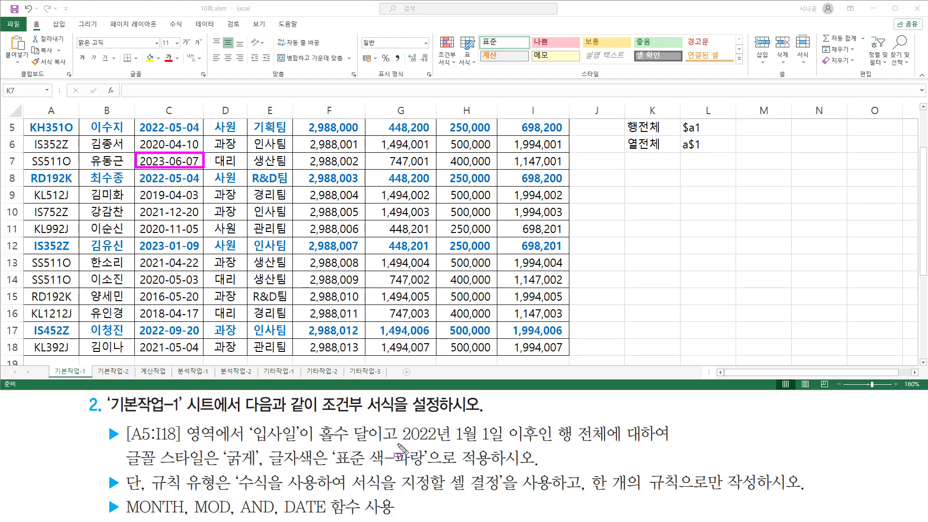
pyautogui.moveTo(396, 442); pyautogui.dragTo(535, 443)
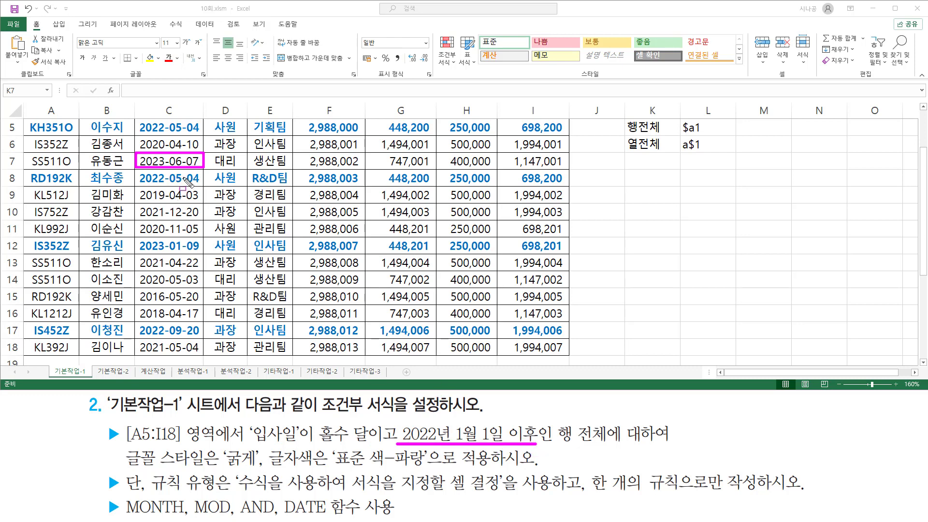
pyautogui.moveTo(169, 150); pyautogui.dragTo(183, 168)
pyautogui.press('Escape')
pyautogui.hotkey('ctrl', '2')
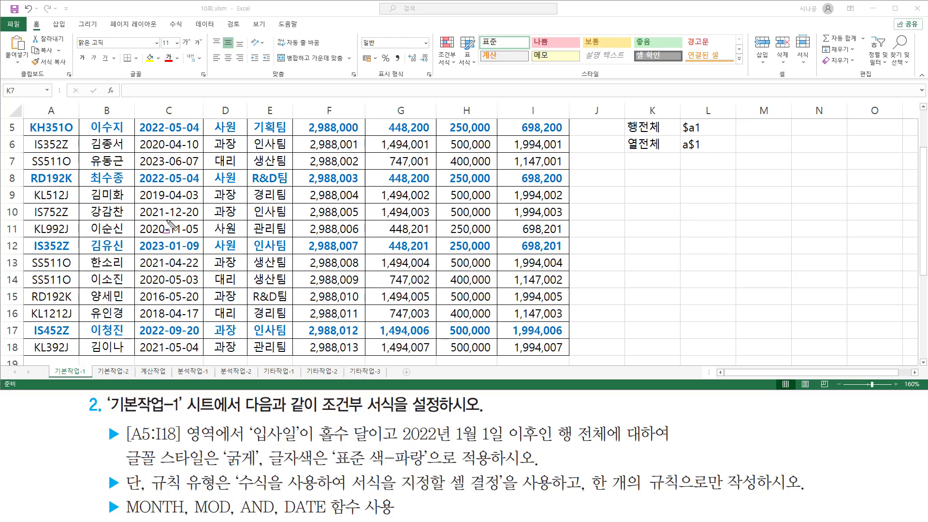
pyautogui.moveTo(167, 218); pyautogui.dragTo(182, 237)
pyautogui.moveTo(167, 273)
pyautogui.mouseDown()
pyautogui.moveTo(174, 306)
pyautogui.moveTo(184, 307)
pyautogui.mouseUp()
pyautogui.moveTo(170, 340)
pyautogui.mouseDown()
pyautogui.moveTo(169, 355)
pyautogui.moveTo(182, 341)
pyautogui.moveTo(182, 357)
pyautogui.mouseUp()
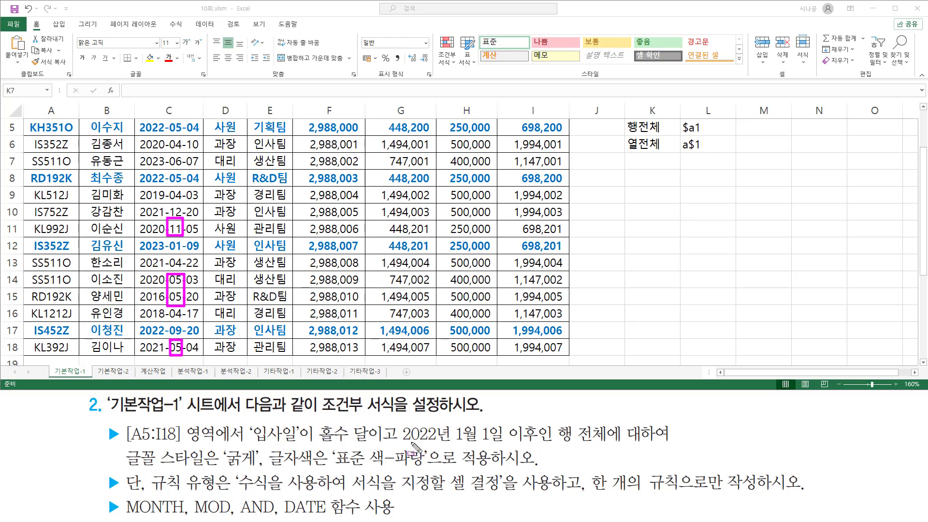
pyautogui.moveTo(401, 445); pyautogui.dragTo(538, 447)
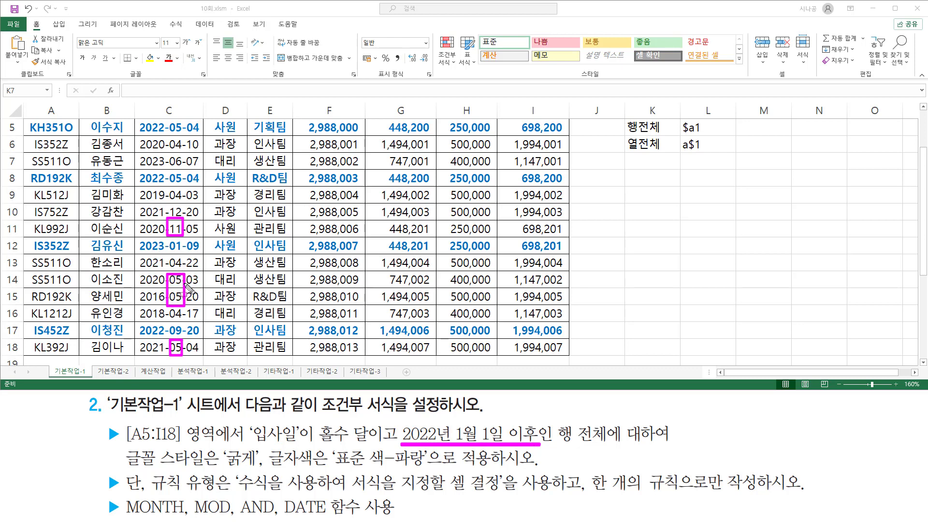
pyautogui.press('Escape')
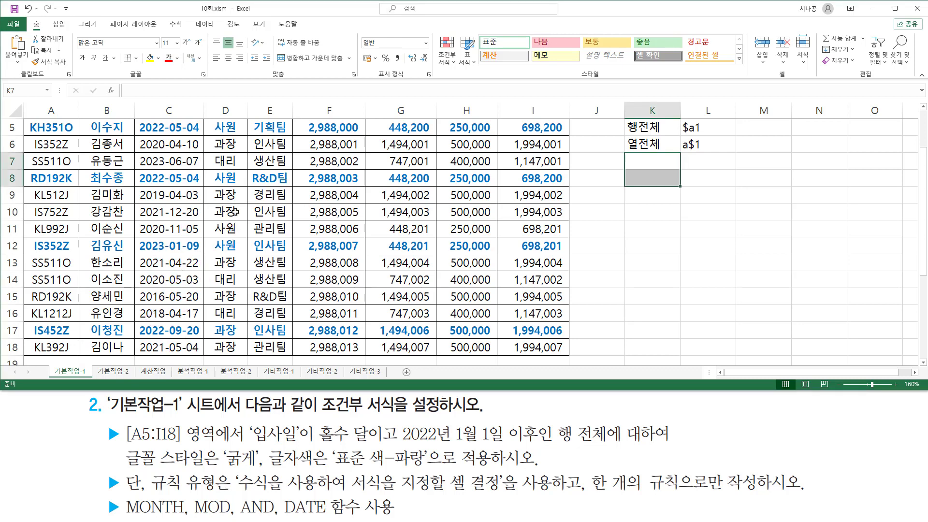
# Enter the rule formula as text in K8: '=and( mod( month($C5), 2 )=1 , $C5 >= date(2022,01,01) )
pyautogui.scroll(2, 728, 206)
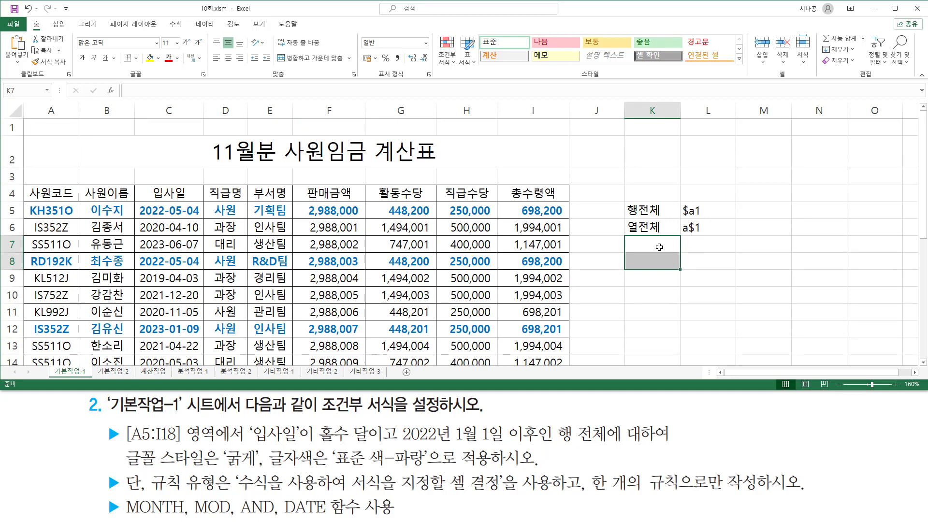
pyautogui.click(642, 262)
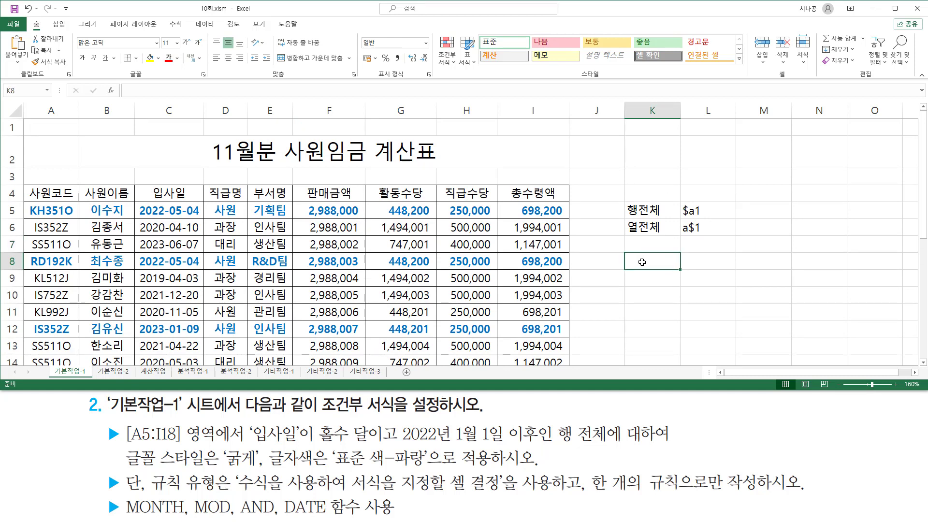
pyautogui.doubleClick(642, 261)
pyautogui.write("'=and( mod( month($C5), 2 )=1 , $C5 >= date(2022,01,01) )")
pyautogui.hotkey('ctrl', 'Return')
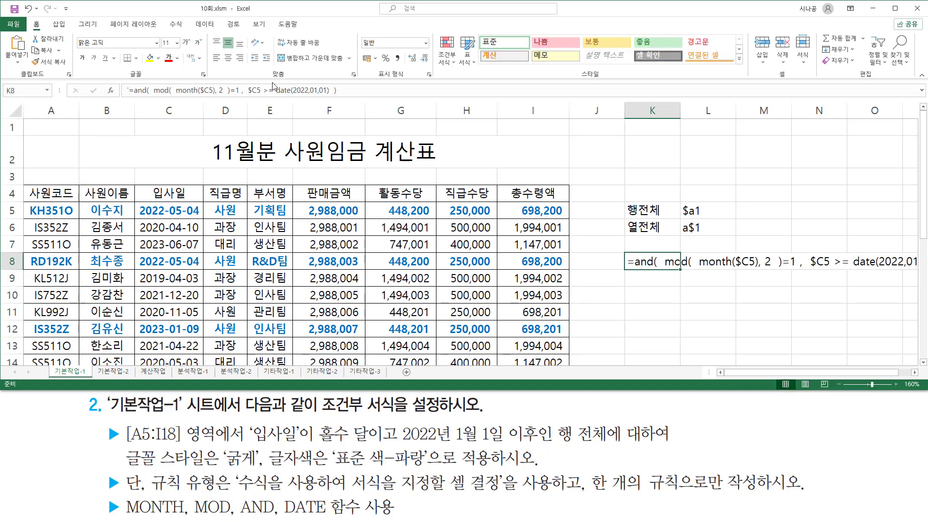
# Colour the formula text in K8 red and move it to G3 above the table
pyautogui.click(166, 60)
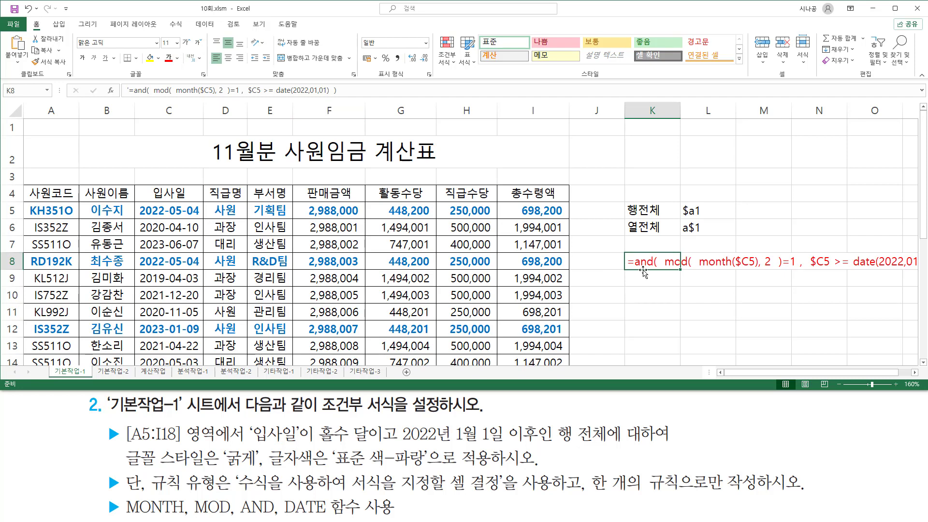
pyautogui.moveTo(643, 273); pyautogui.dragTo(421, 194)
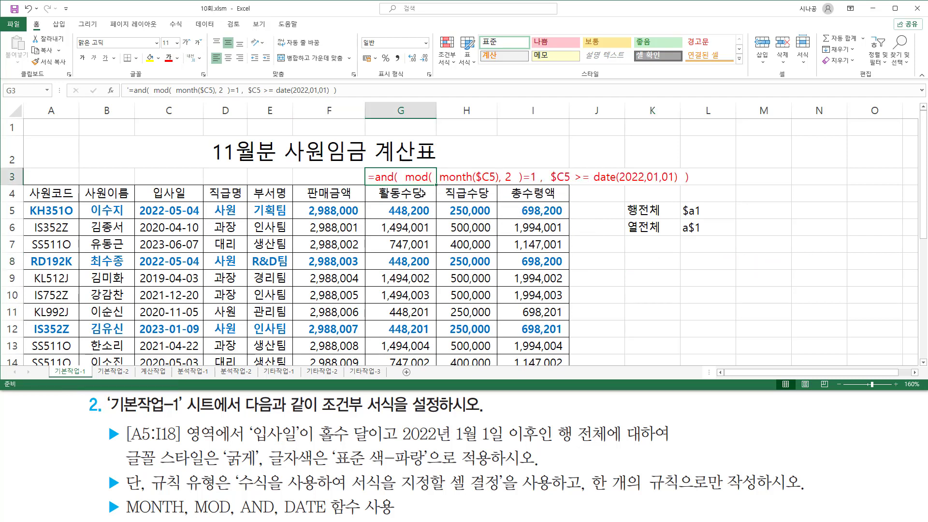
pyautogui.click(657, 316)
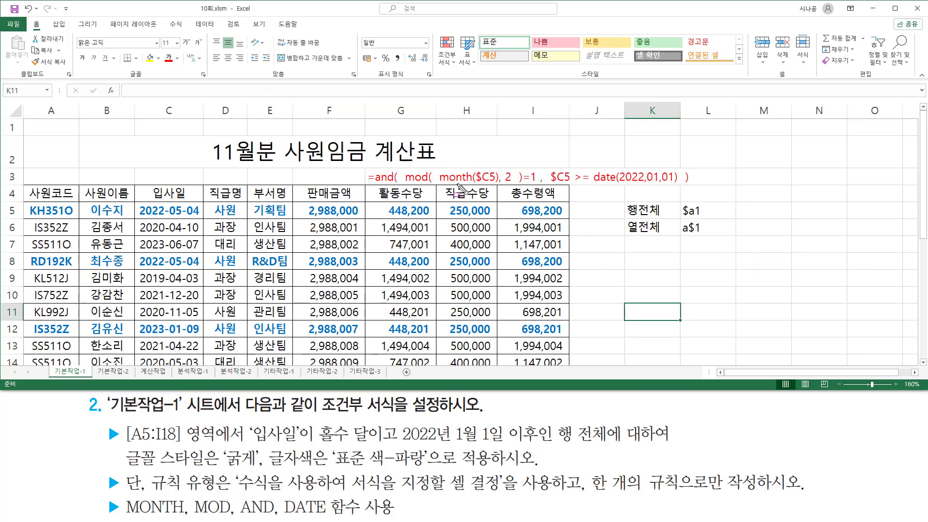
# Review the $C5 references and the month, mod and date parts of the formula in G3 against the task's two conditions
pyautogui.moveTo(143, 184); pyautogui.dragTo(188, 203)
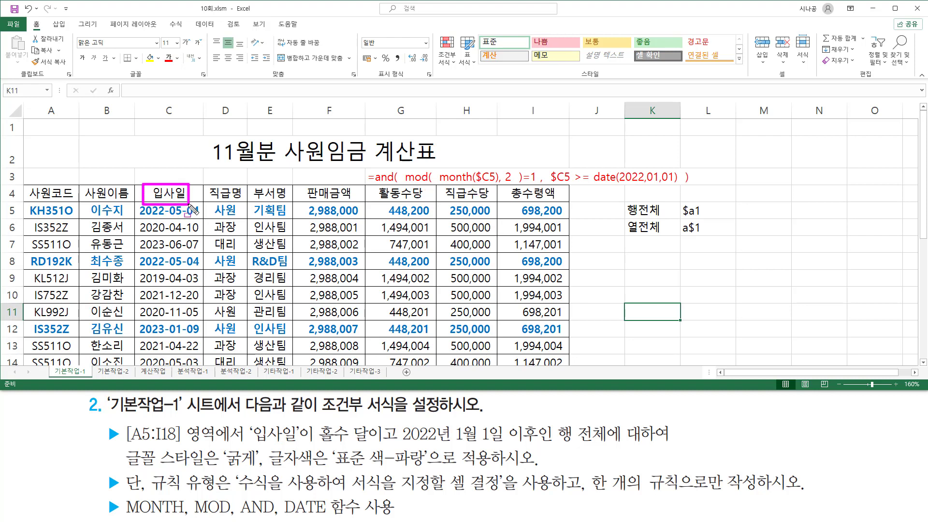
pyautogui.moveTo(475, 184); pyautogui.dragTo(495, 184)
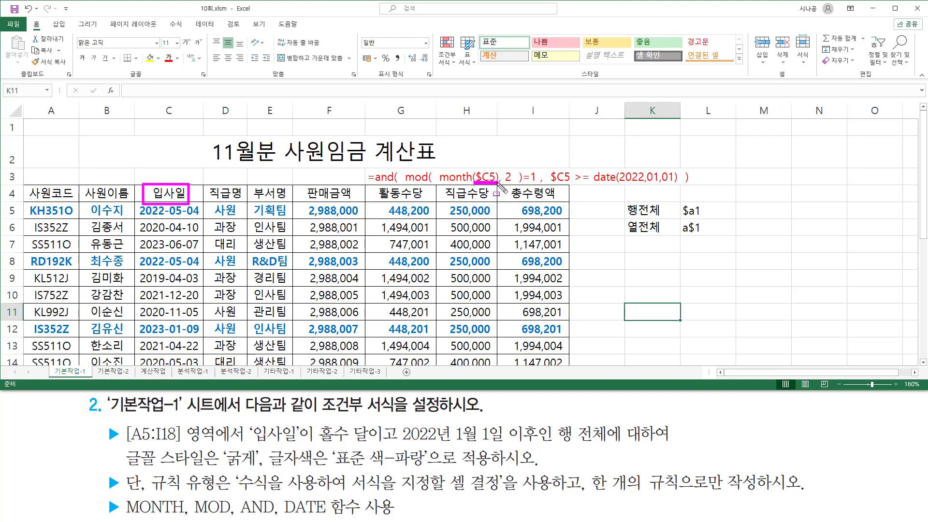
pyautogui.moveTo(138, 202)
pyautogui.mouseDown()
pyautogui.moveTo(162, 227)
pyautogui.moveTo(209, 230)
pyautogui.moveTo(199, 219)
pyautogui.mouseUp()
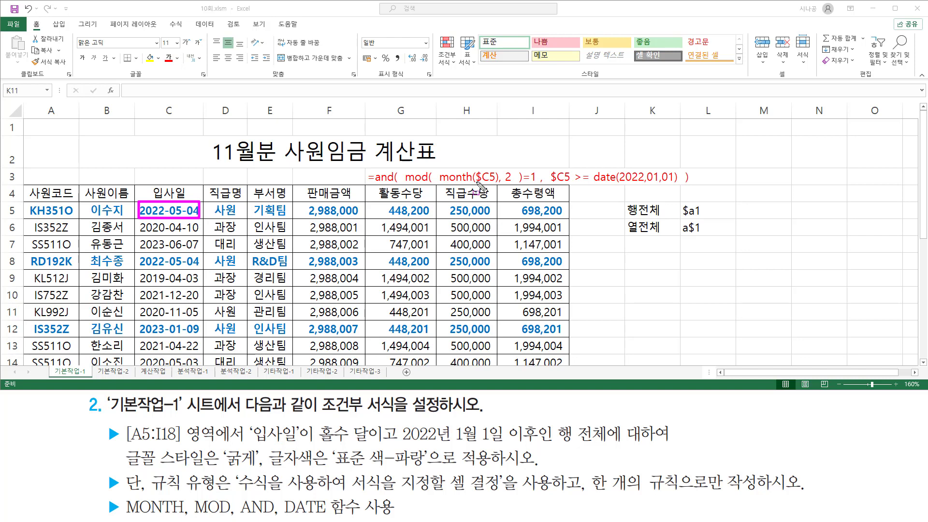
pyautogui.moveTo(476, 182); pyautogui.dragTo(495, 182)
pyautogui.moveTo(552, 184); pyautogui.dragTo(571, 183)
pyautogui.moveTo(436, 165)
pyautogui.mouseDown()
pyautogui.moveTo(462, 183)
pyautogui.moveTo(500, 183)
pyautogui.mouseUp()
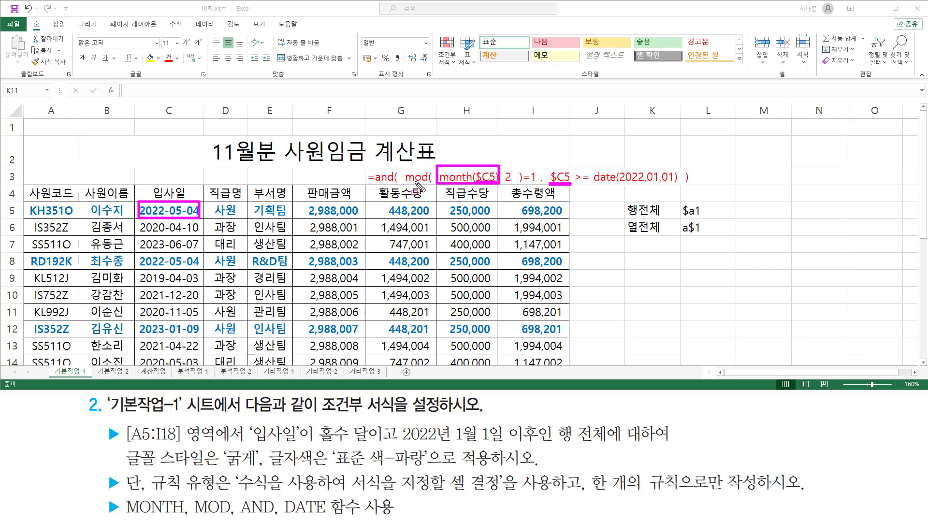
pyautogui.moveTo(405, 188)
pyautogui.mouseDown()
pyautogui.moveTo(527, 193)
pyautogui.moveTo(523, 165)
pyautogui.moveTo(536, 183)
pyautogui.mouseUp()
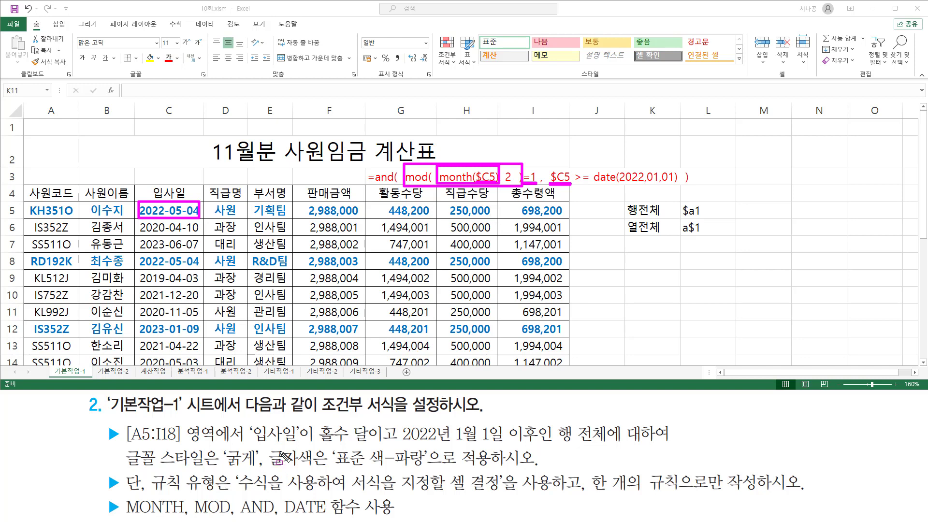
pyautogui.moveTo(249, 442); pyautogui.dragTo(366, 443)
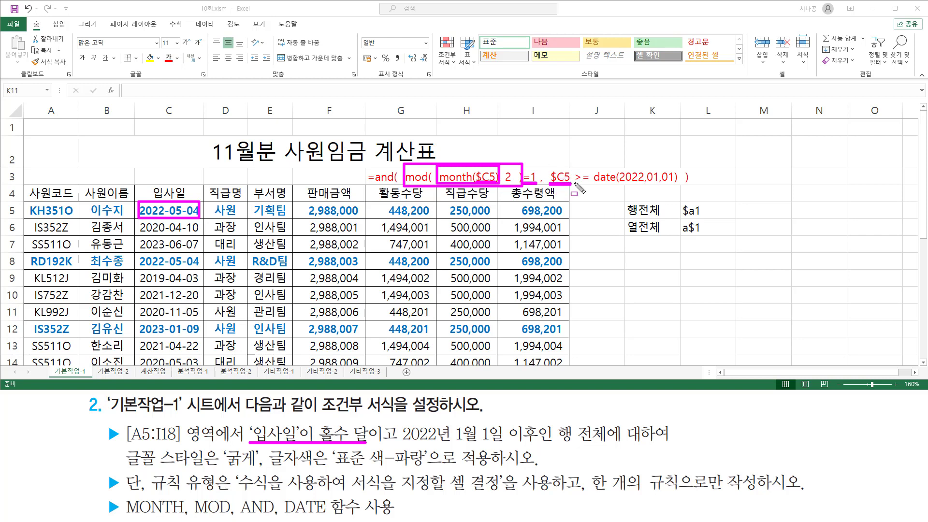
pyautogui.moveTo(572, 166)
pyautogui.mouseDown()
pyautogui.moveTo(582, 186)
pyautogui.moveTo(681, 188)
pyautogui.mouseUp()
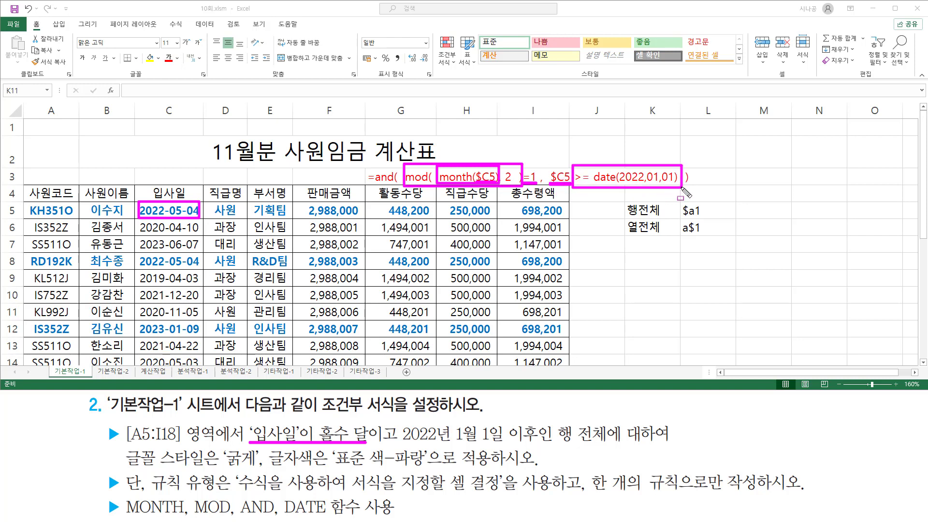
pyautogui.moveTo(402, 444); pyautogui.dragTo(536, 443)
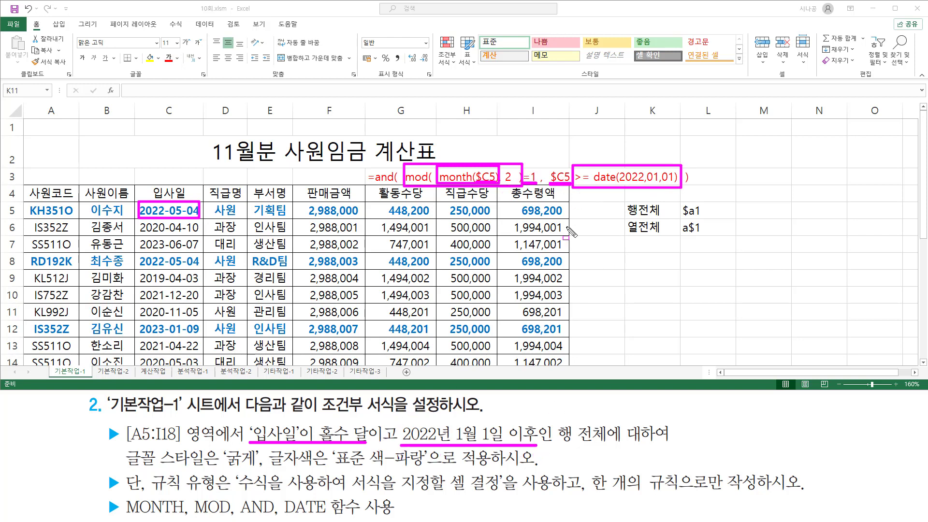
pyautogui.moveTo(404, 441); pyautogui.dragTo(401, 446)
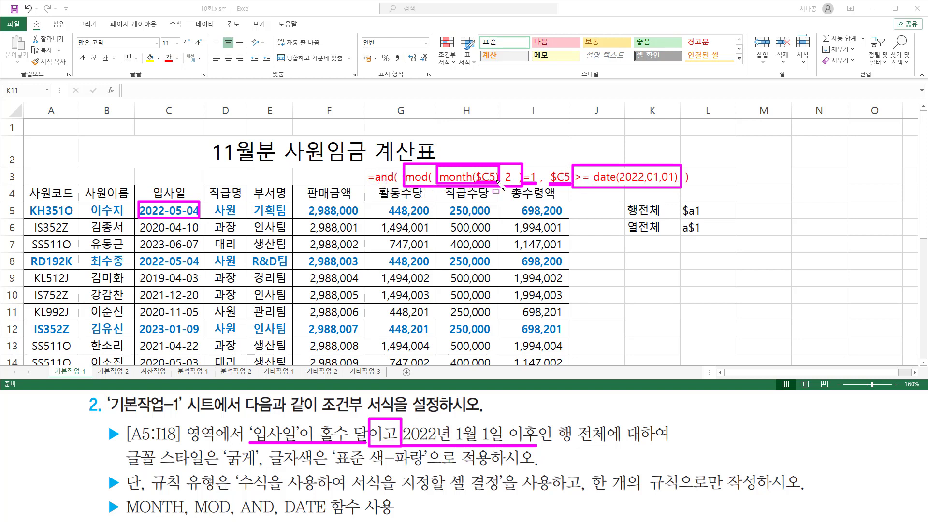
pyautogui.press('Escape')
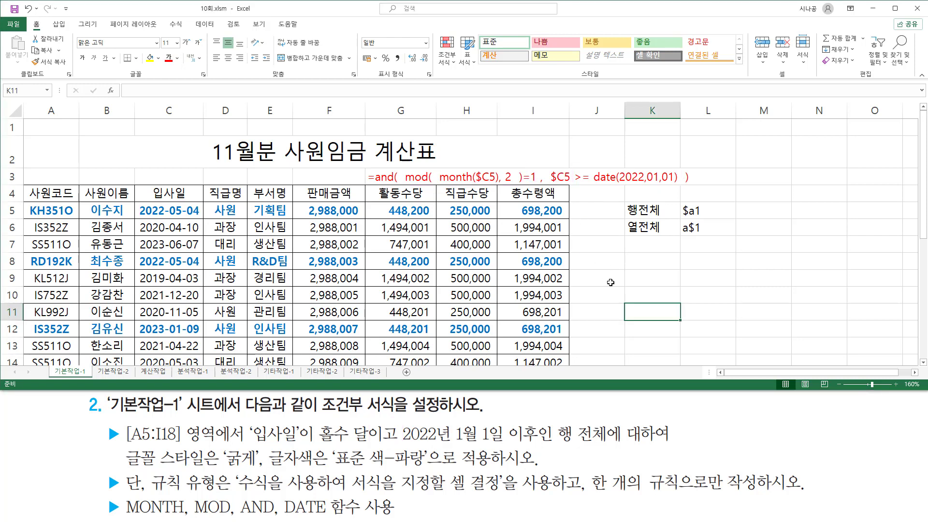
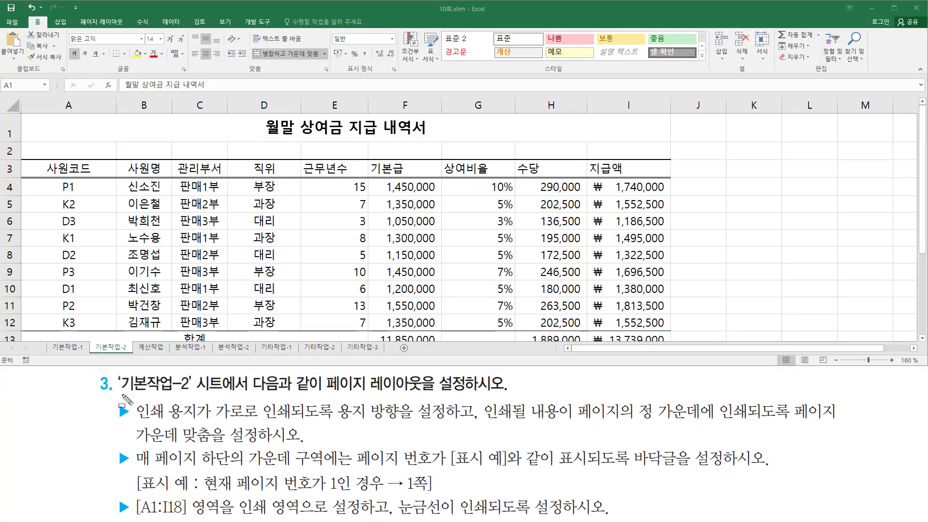
# Read the page layout task for the 기본작업-2 sheet
pyautogui.moveTo(122, 393); pyautogui.dragTo(197, 394)
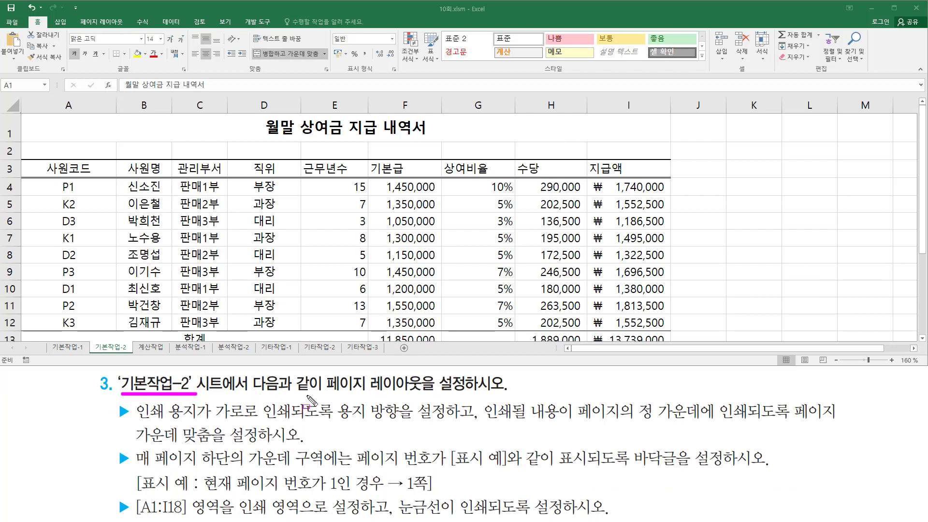
pyautogui.moveTo(321, 396)
pyautogui.mouseDown()
pyautogui.moveTo(425, 396)
pyautogui.moveTo(427, 378)
pyautogui.mouseUp()
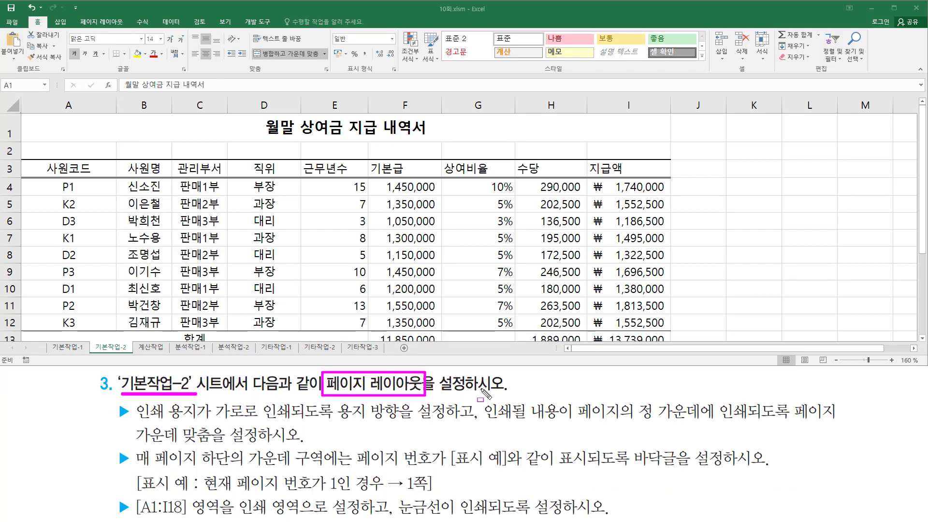
pyautogui.click(417, 425)
pyautogui.press('Escape')
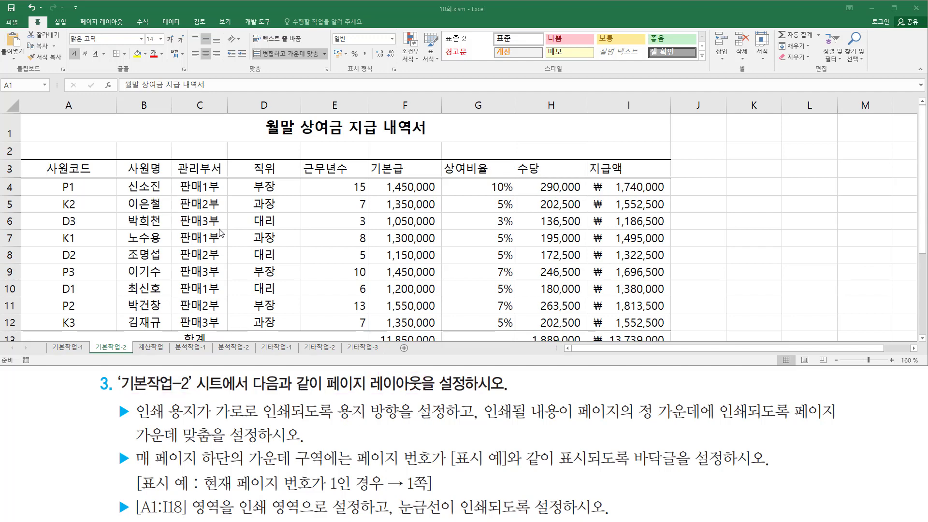
# Set the page orientation of the 기본작업-2 sheet to landscape (가로) in Page Setup
pyautogui.click(112, 22)
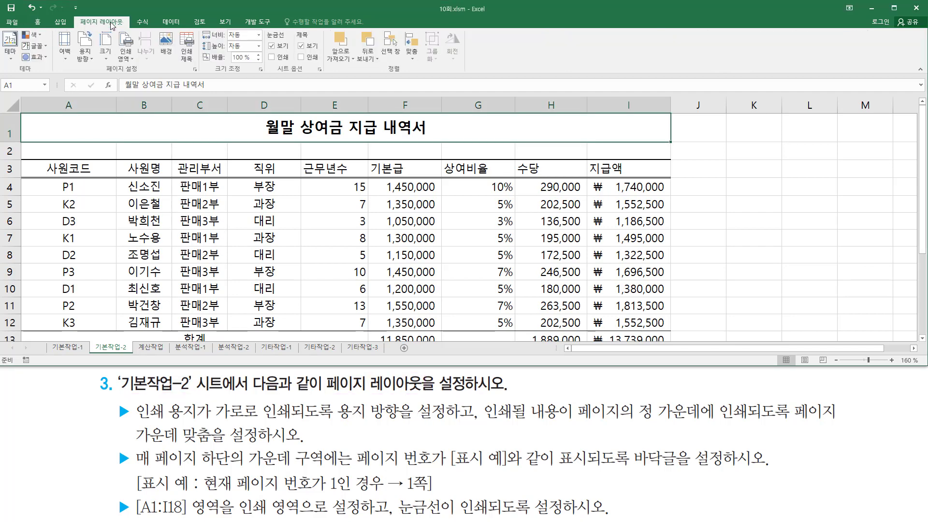
pyautogui.moveTo(99, 74); pyautogui.dragTo(209, 85)
pyautogui.press('Escape')
pyautogui.click(196, 71)
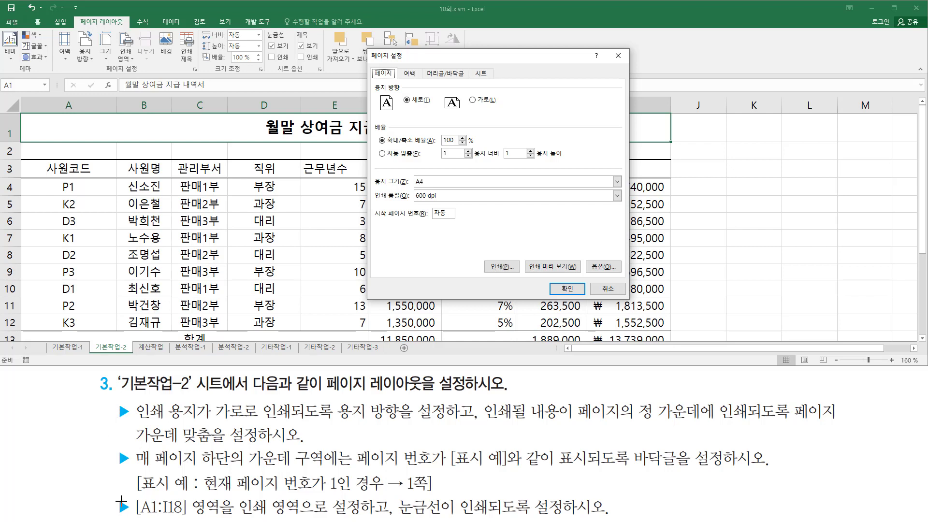
pyautogui.moveTo(137, 432)
pyautogui.mouseDown()
pyautogui.moveTo(216, 419)
pyautogui.moveTo(212, 397)
pyautogui.mouseUp()
pyautogui.moveTo(290, 422); pyautogui.dragTo(445, 422)
pyautogui.moveTo(333, 421)
pyautogui.mouseDown()
pyautogui.moveTo(333, 398)
pyautogui.moveTo(399, 411)
pyautogui.moveTo(399, 423)
pyautogui.mouseUp()
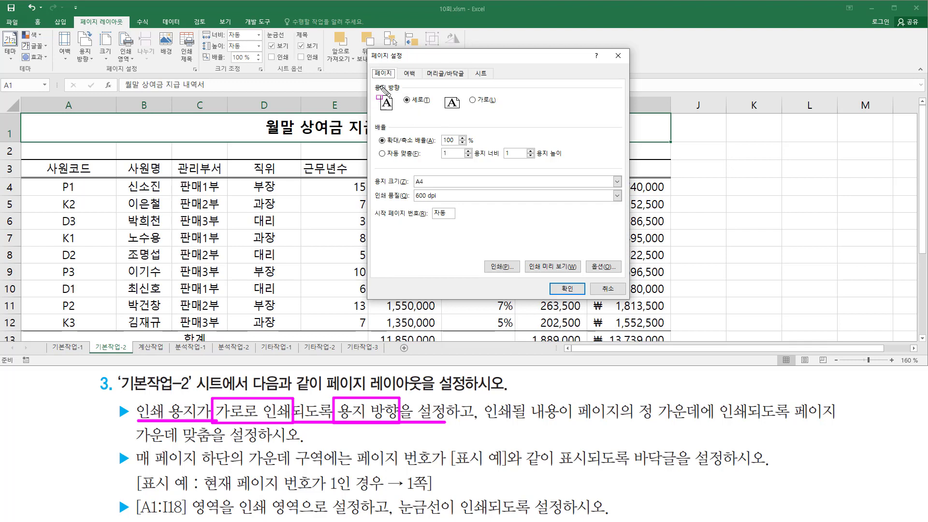
pyautogui.moveTo(370, 81)
pyautogui.mouseDown()
pyautogui.moveTo(421, 125)
pyautogui.moveTo(508, 121)
pyautogui.mouseUp()
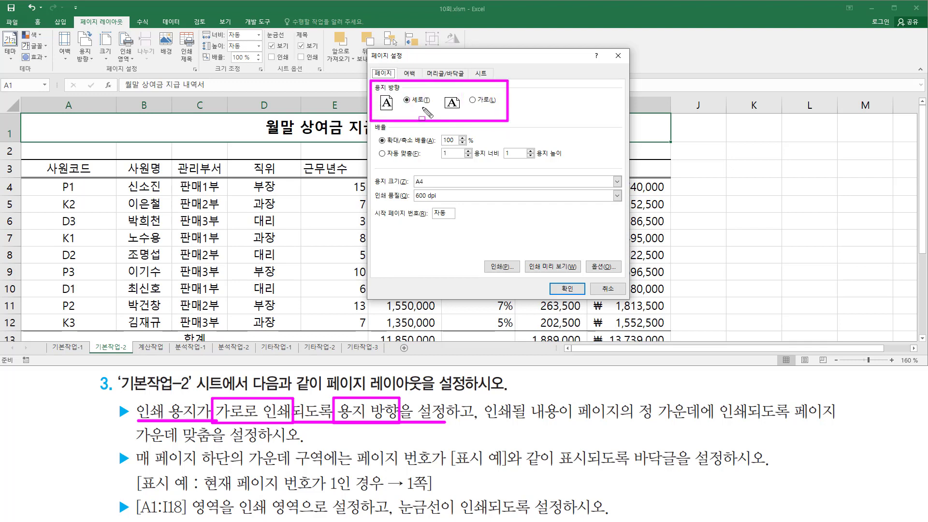
pyautogui.click(472, 100)
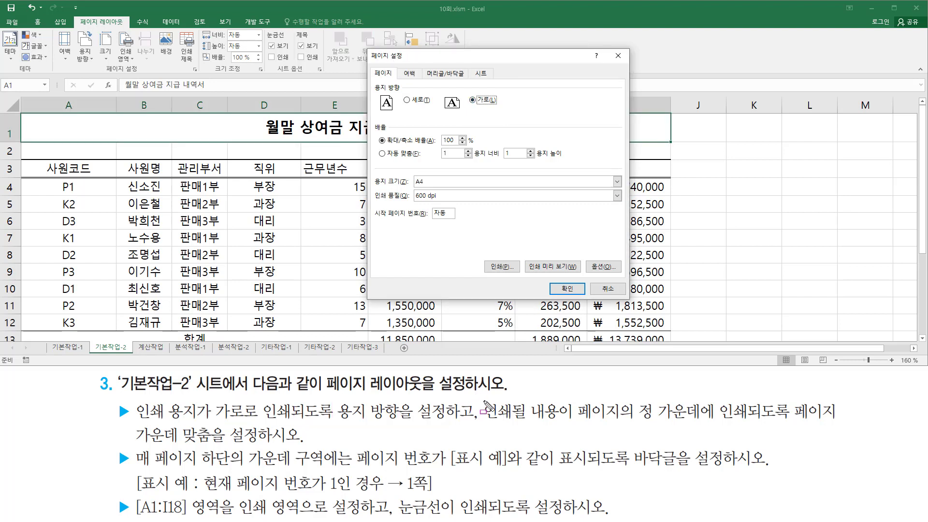
# Center the printed content on the page both horizontally (가로) and vertically (세로)
pyautogui.moveTo(482, 399)
pyautogui.mouseDown()
pyautogui.moveTo(482, 429)
pyautogui.moveTo(711, 427)
pyautogui.mouseUp()
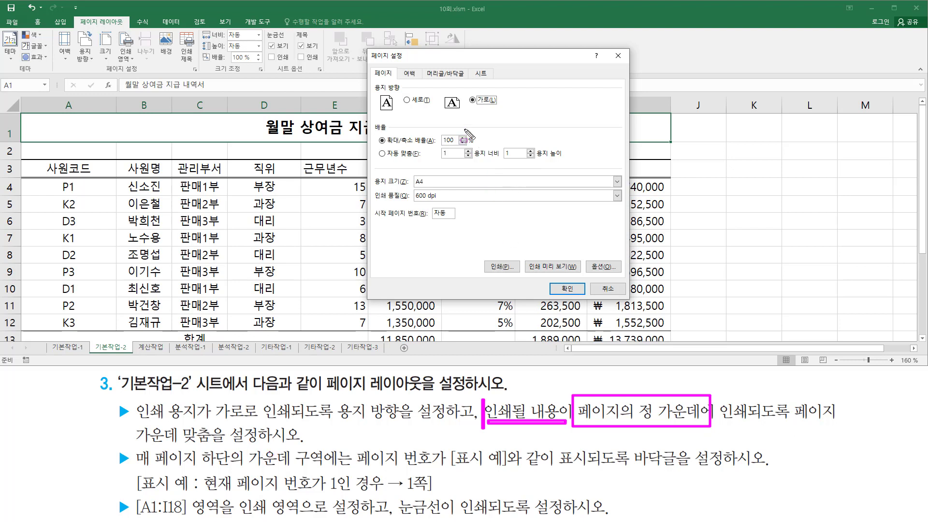
pyautogui.moveTo(403, 68); pyautogui.dragTo(419, 78)
pyautogui.press('Escape')
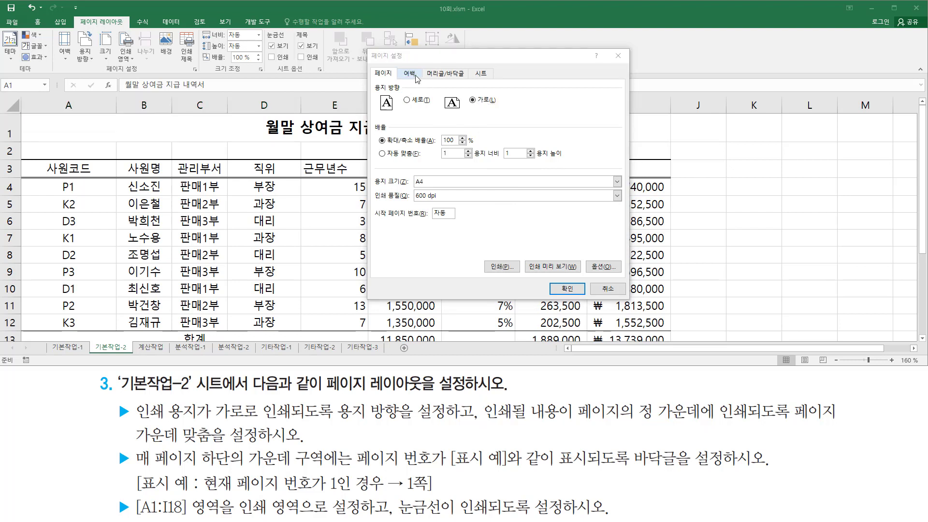
pyautogui.click(410, 74)
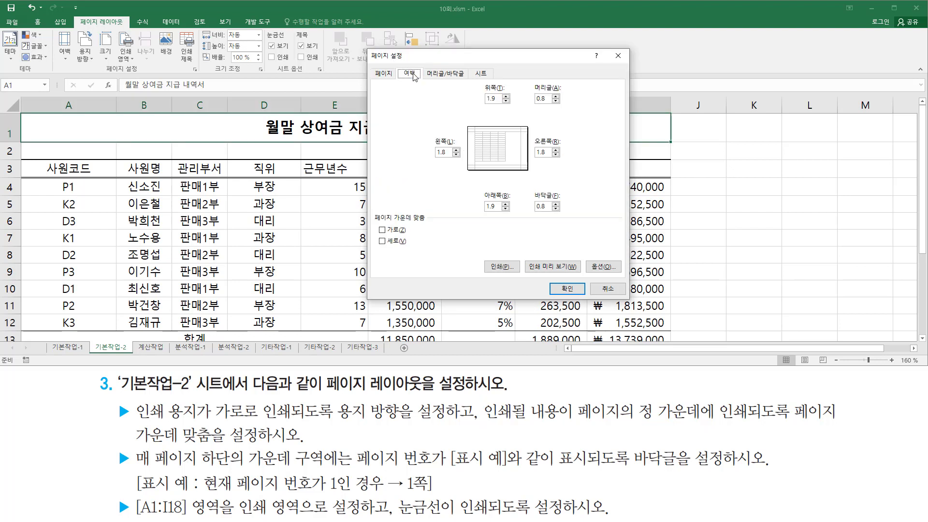
pyautogui.hotkey('ctrl', '2')
pyautogui.moveTo(371, 209); pyautogui.dragTo(433, 254)
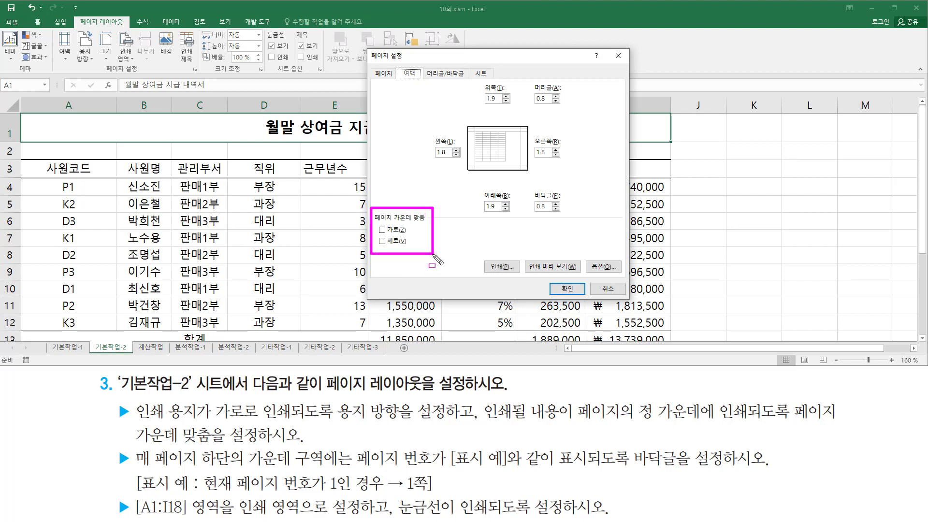
pyautogui.moveTo(638, 423); pyautogui.dragTo(704, 422)
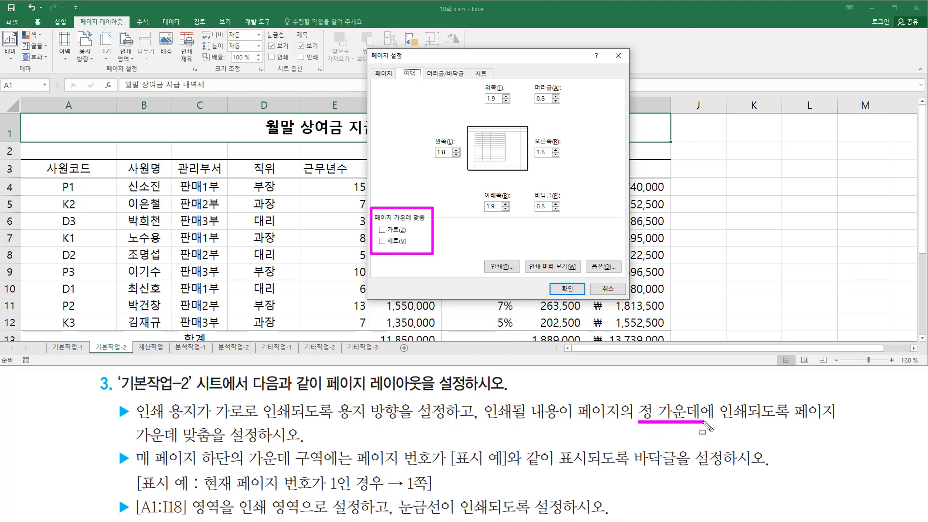
pyautogui.click(382, 230)
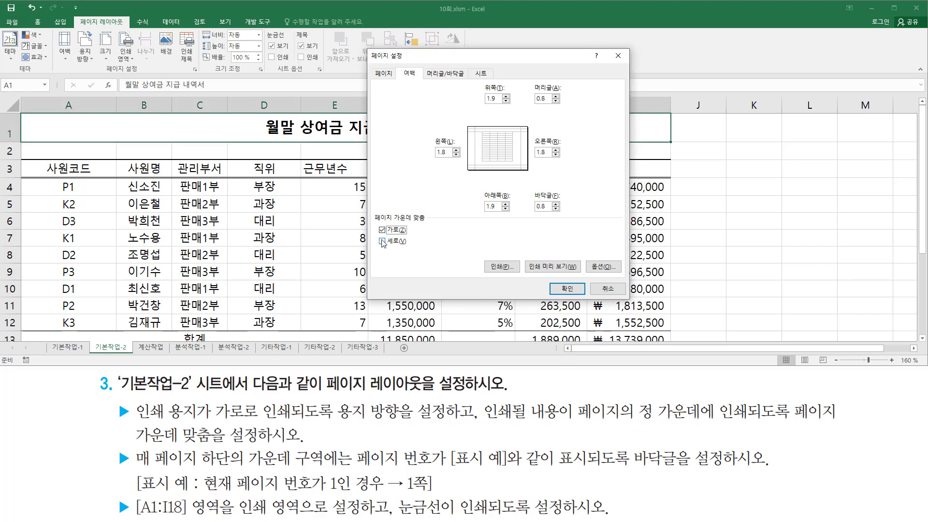
pyautogui.click(381, 241)
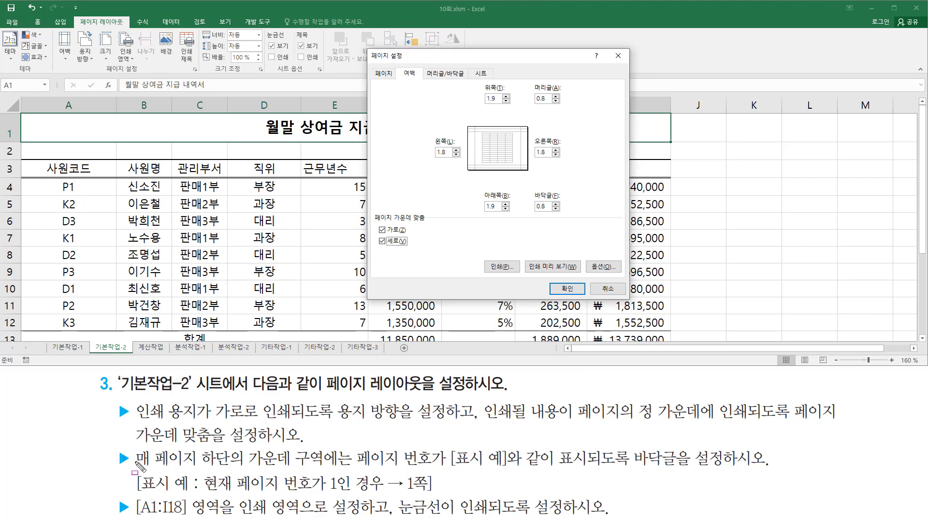
# Check the footer requirement in the task and open the custom footer editor
pyautogui.moveTo(137, 469); pyautogui.dragTo(511, 468)
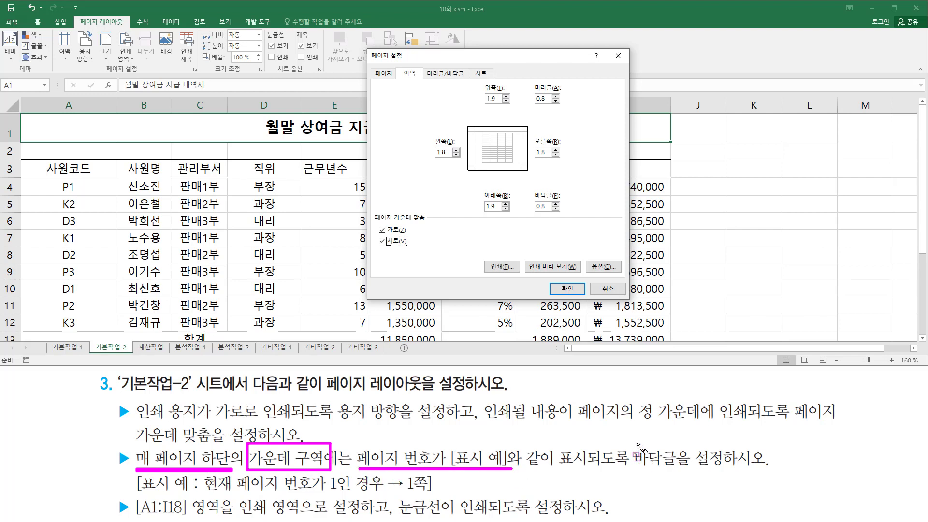
pyautogui.moveTo(627, 442); pyautogui.dragTo(685, 477)
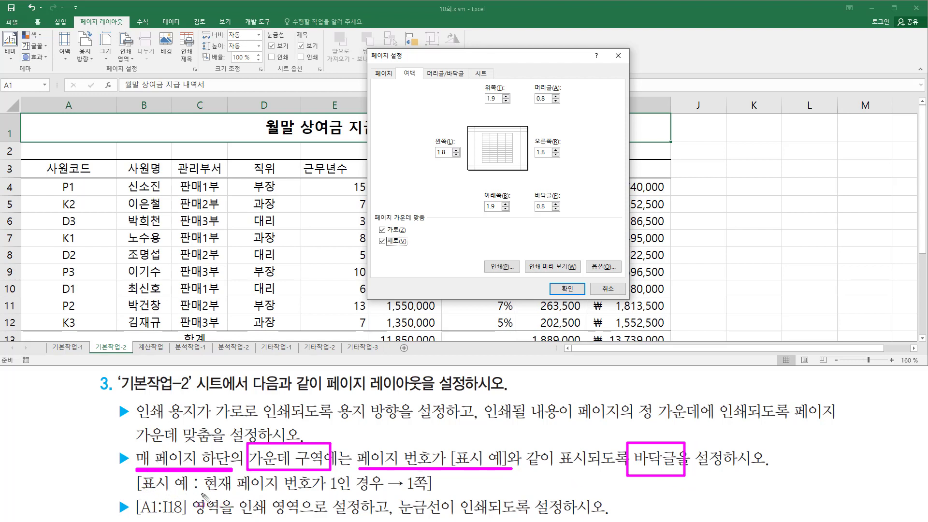
pyautogui.moveTo(202, 494); pyautogui.dragTo(345, 494)
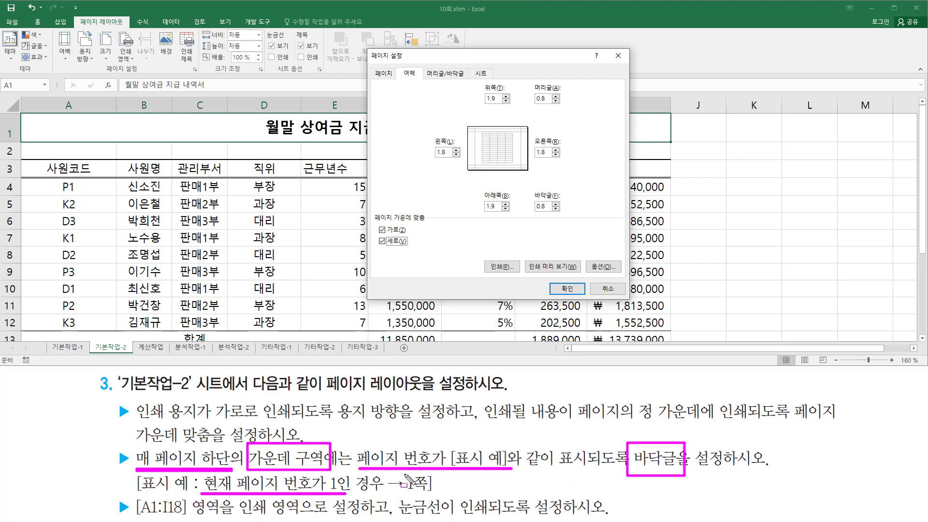
pyautogui.moveTo(403, 472); pyautogui.dragTo(431, 496)
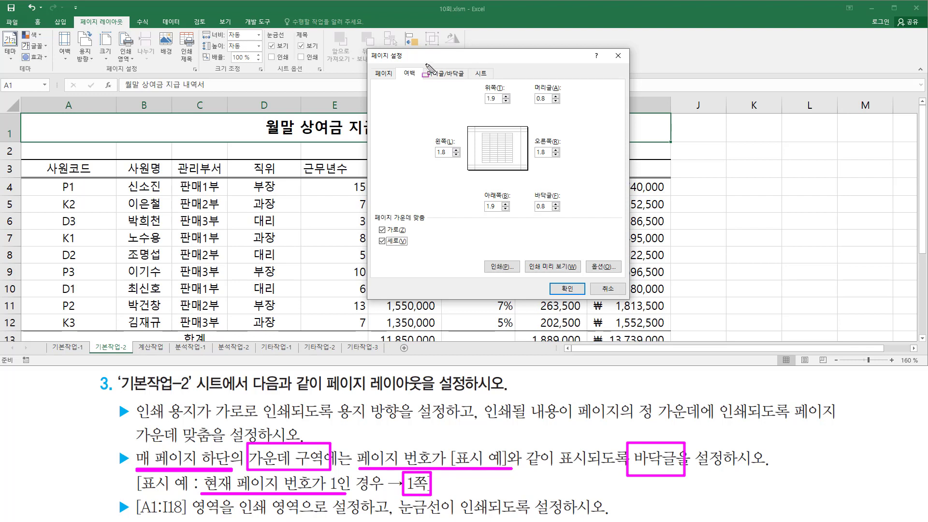
pyautogui.moveTo(425, 63); pyautogui.dragTo(468, 82)
pyautogui.press('Escape')
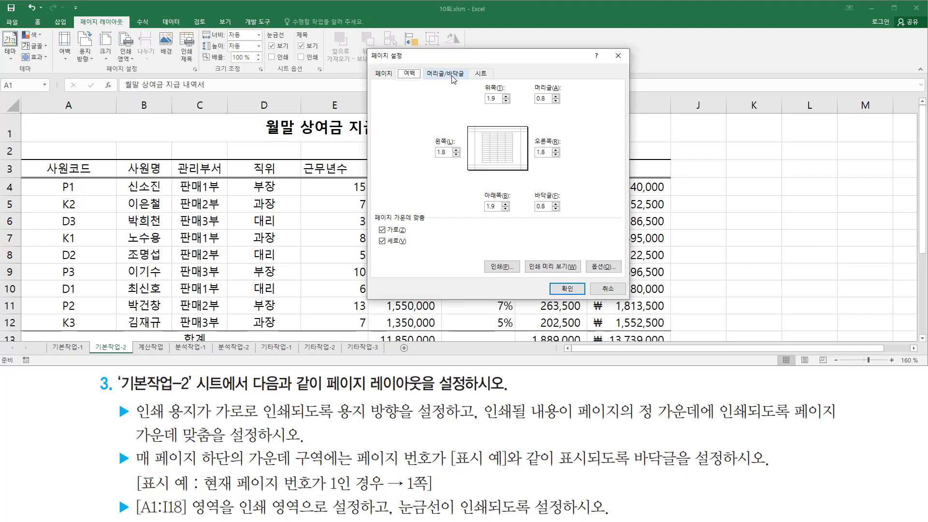
pyautogui.click(453, 74)
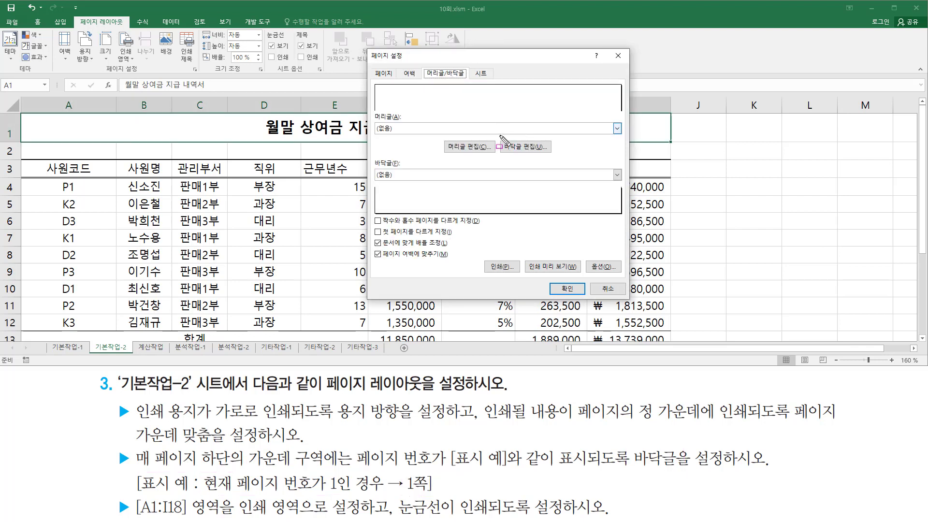
pyautogui.moveTo(499, 135); pyautogui.dragTo(558, 157)
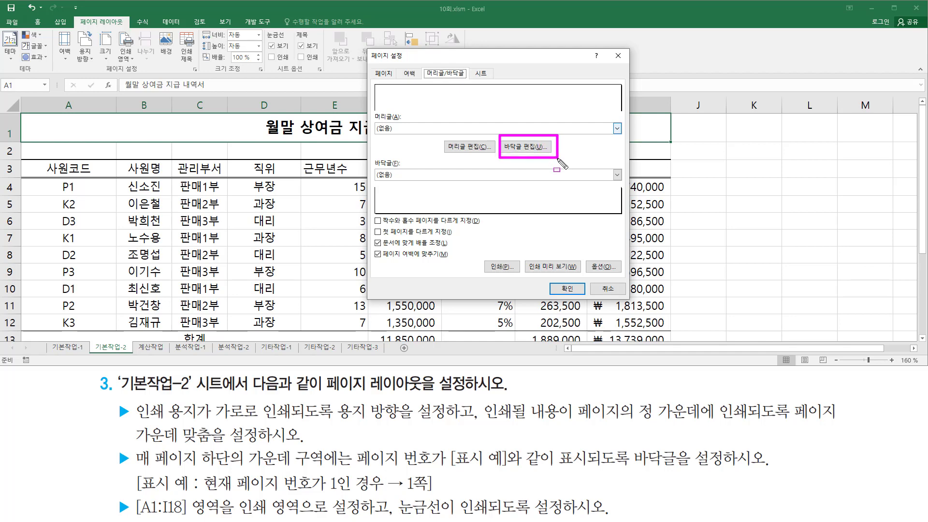
pyautogui.press('Escape')
pyautogui.click(527, 147)
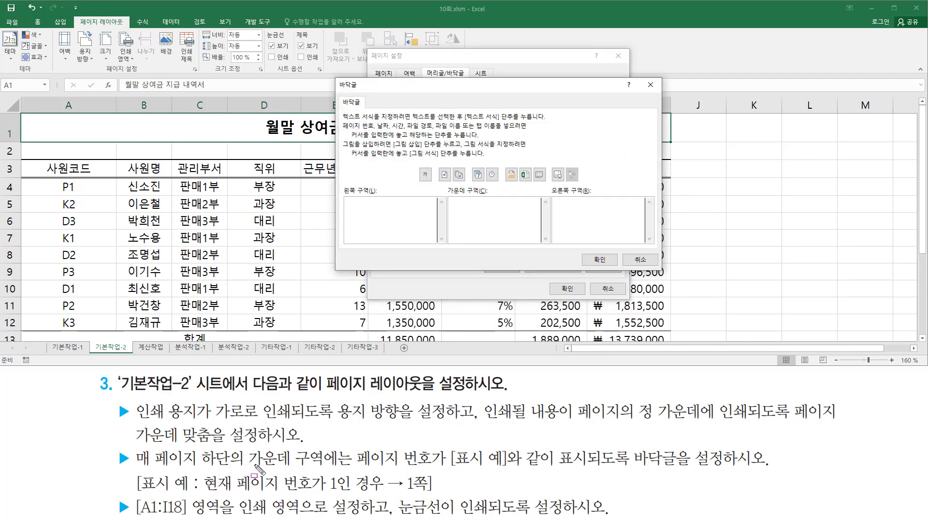
# Fill the footer's center section with the page number code followed by 쪽, and accept the footer
pyautogui.moveTo(246, 443); pyautogui.dragTo(323, 469)
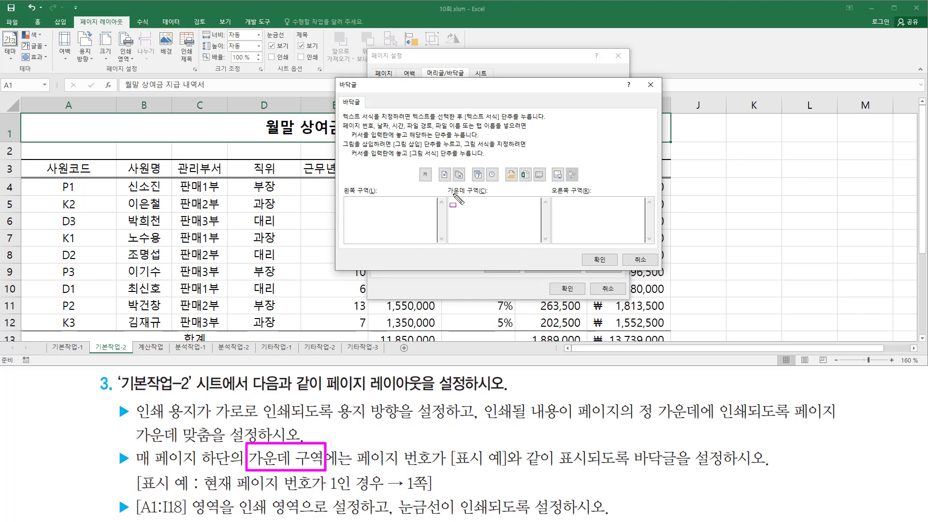
pyautogui.moveTo(452, 194); pyautogui.dragTo(540, 248)
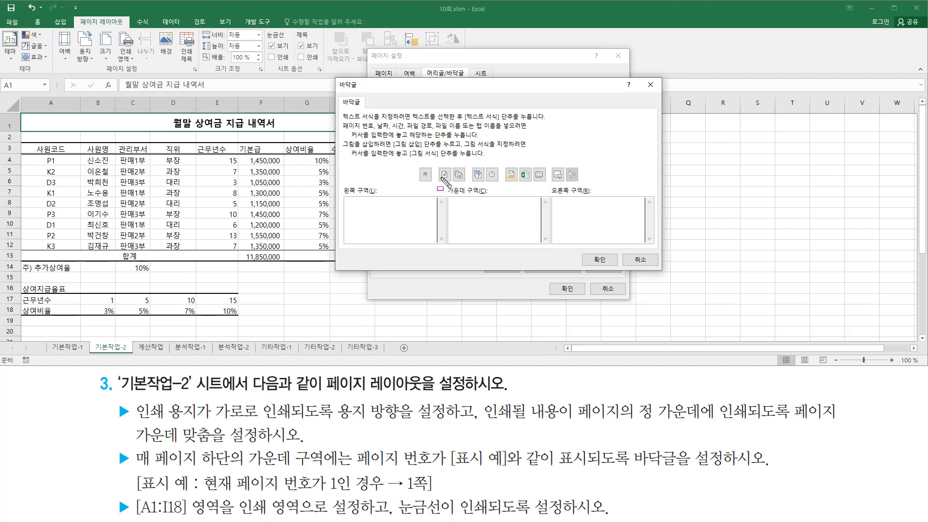
pyautogui.moveTo(436, 182)
pyautogui.mouseDown()
pyautogui.moveTo(449, 182)
pyautogui.moveTo(450, 167)
pyautogui.moveTo(466, 181)
pyautogui.mouseUp()
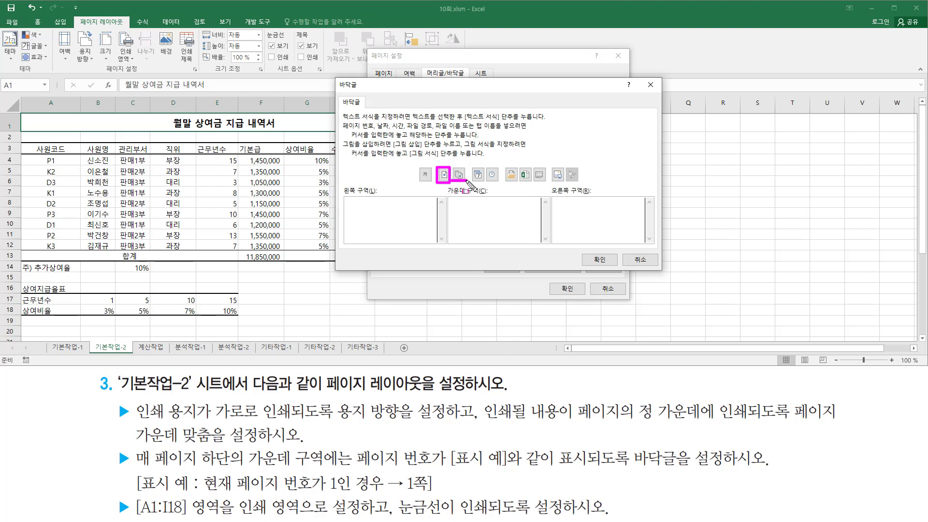
pyautogui.press('Escape')
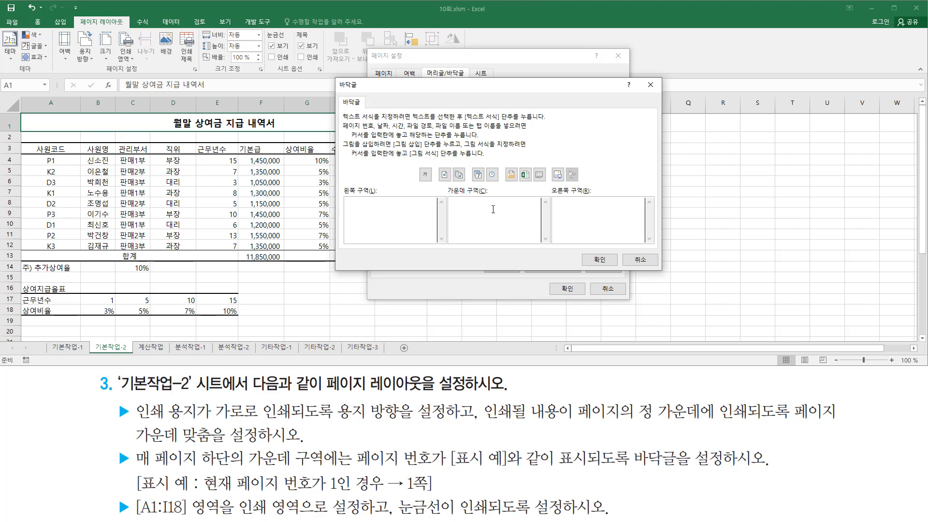
pyautogui.click(445, 175)
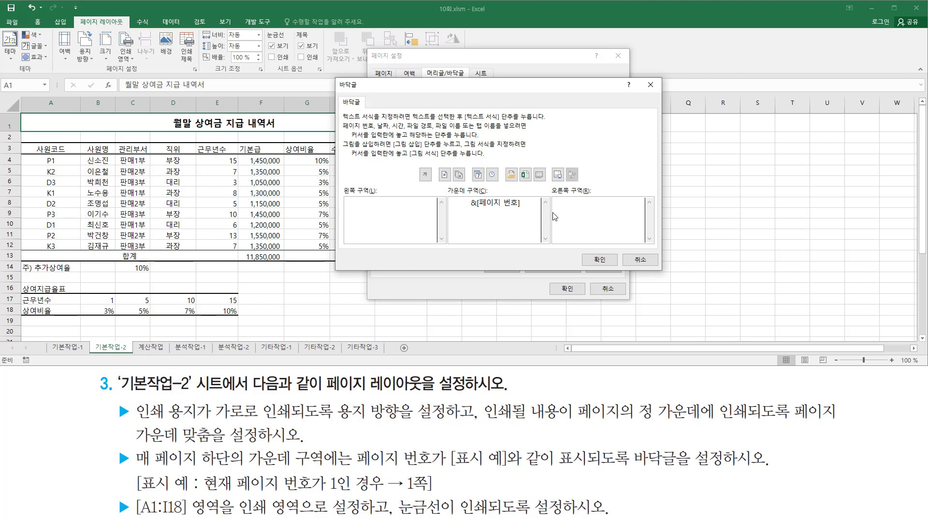
pyautogui.write('쪽')
pyautogui.moveTo(523, 209); pyautogui.dragTo(520, 206)
pyautogui.click(600, 260)
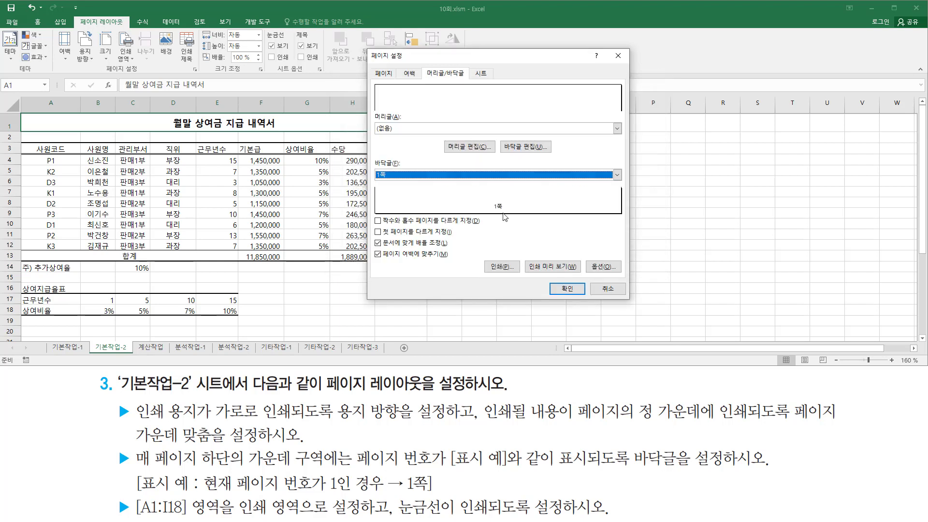
pyautogui.moveTo(501, 204); pyautogui.dragTo(511, 219)
pyautogui.moveTo(507, 214); pyautogui.dragTo(486, 228)
# Set the sheet's print area to A1:I18
pyautogui.moveTo(103, 488)
pyautogui.mouseDown()
pyautogui.moveTo(127, 492)
pyautogui.moveTo(149, 516)
pyautogui.moveTo(366, 518)
pyautogui.mouseUp()
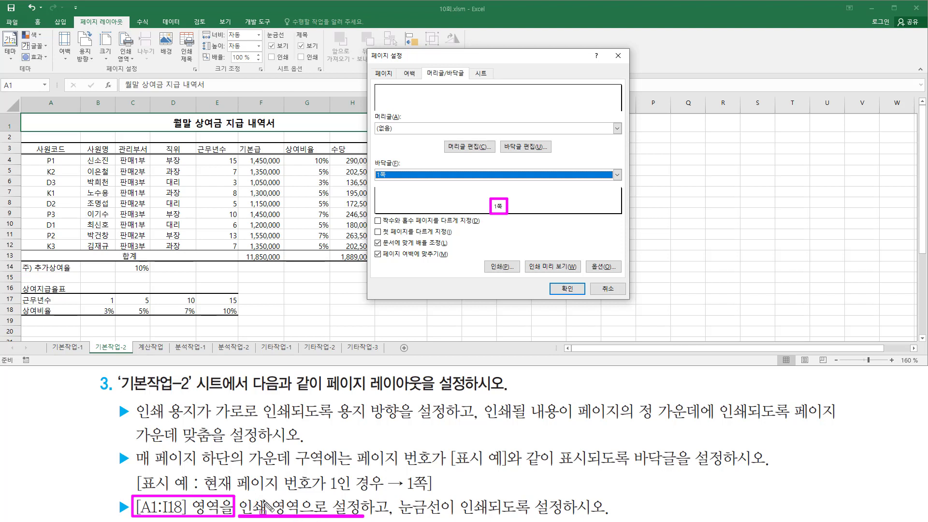
pyautogui.moveTo(465, 76); pyautogui.dragTo(496, 79)
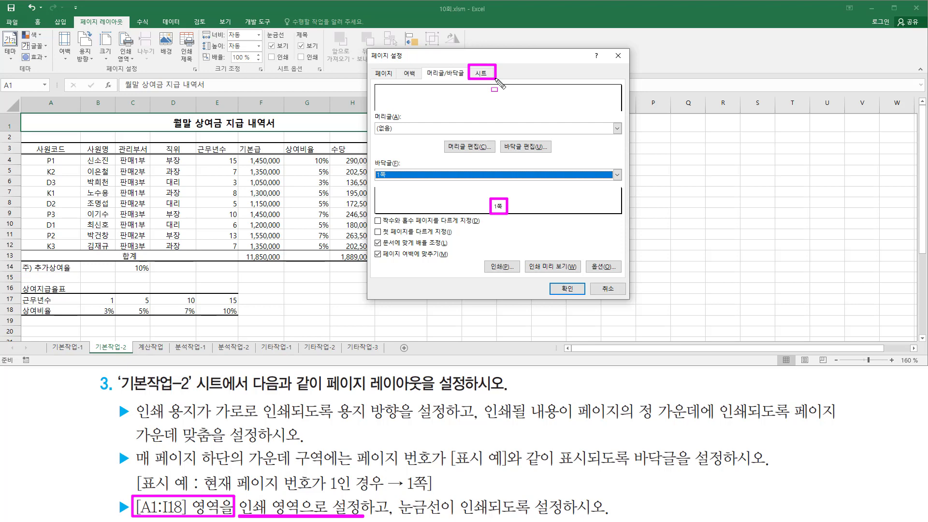
pyautogui.click(483, 75)
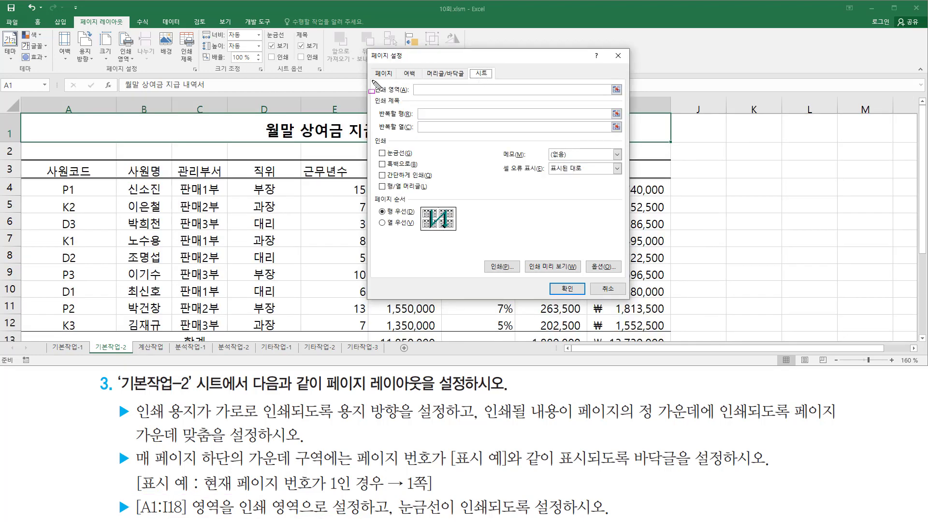
pyautogui.moveTo(371, 78)
pyautogui.mouseDown()
pyautogui.moveTo(386, 100)
pyautogui.moveTo(500, 96)
pyautogui.mouseUp()
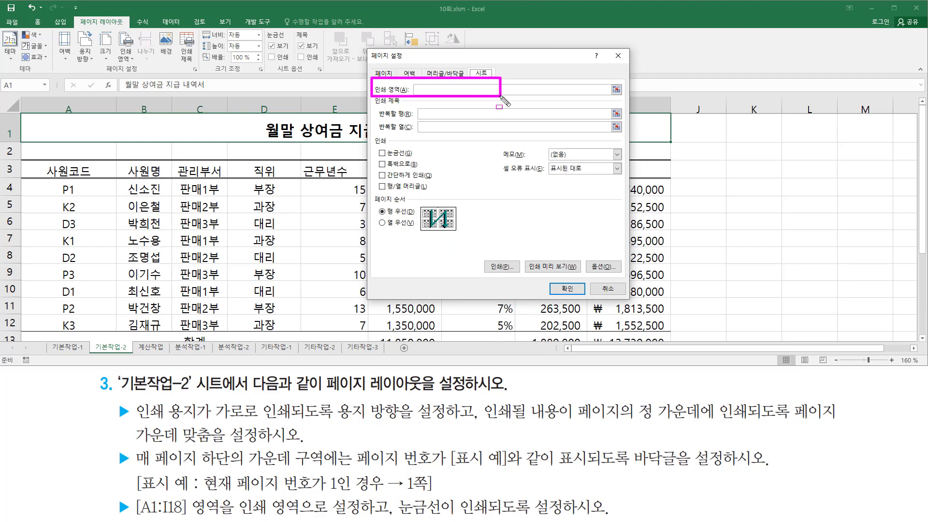
pyautogui.press('Escape')
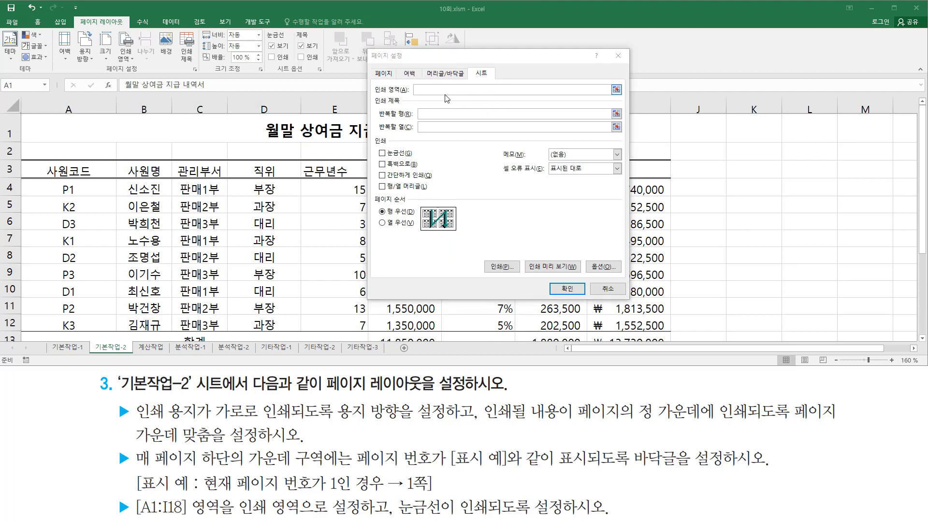
pyautogui.click(440, 88)
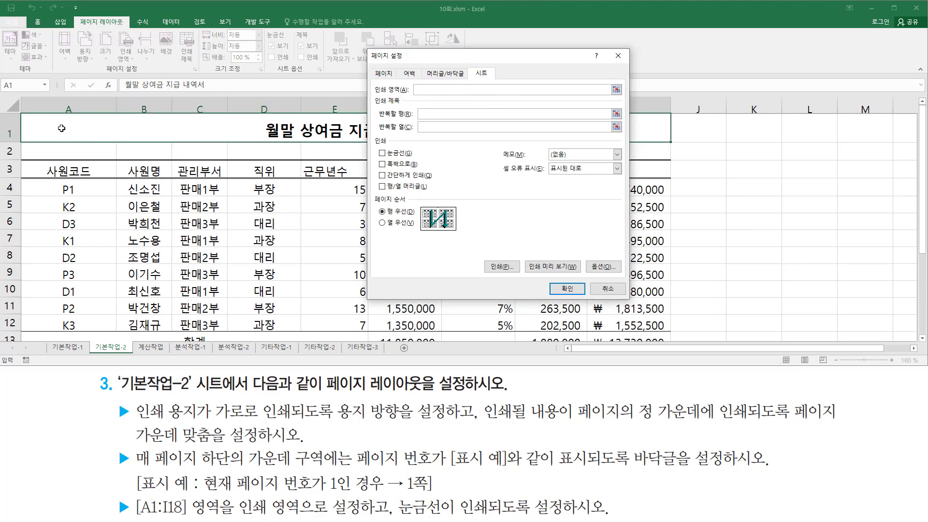
pyautogui.moveTo(61, 128); pyautogui.dragTo(83, 274)
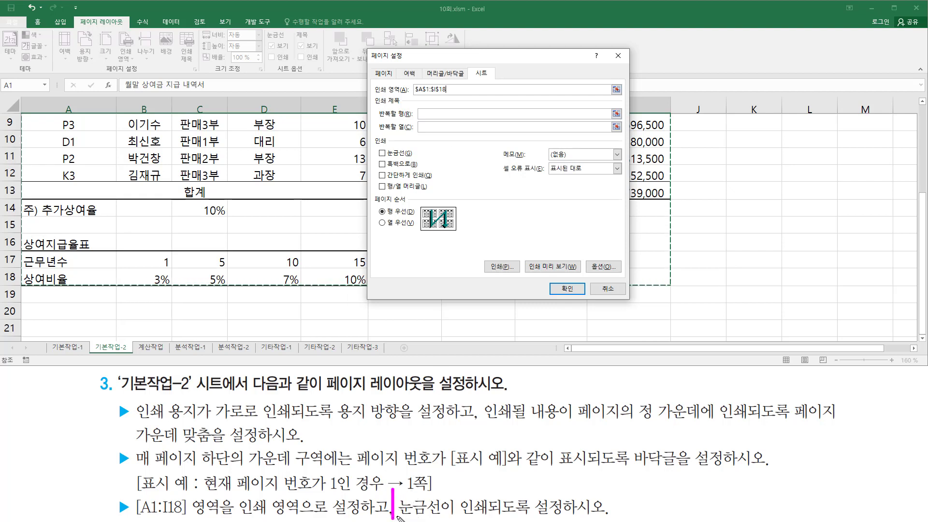
# Turn on gridline (눈금선) printing for the sheet and accept the page setup settings
pyautogui.moveTo(397, 517); pyautogui.dragTo(612, 518)
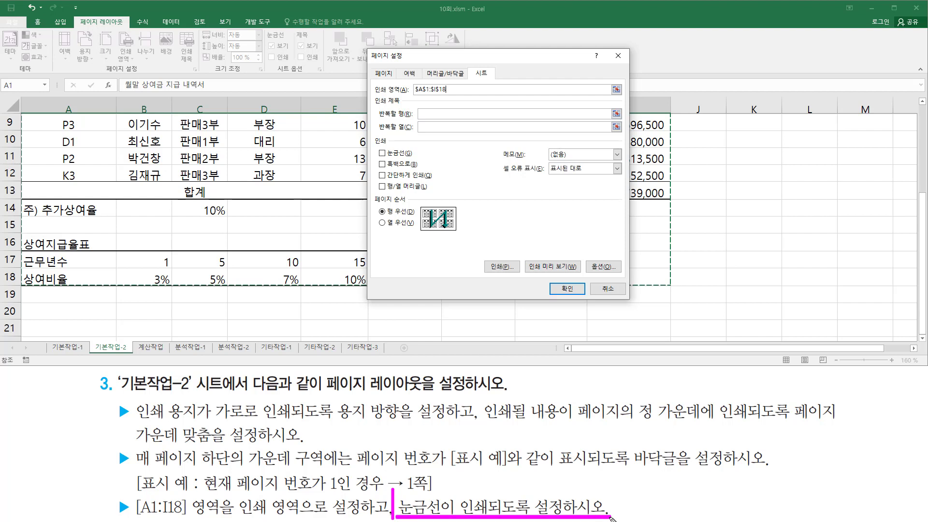
pyautogui.moveTo(370, 131)
pyautogui.mouseDown()
pyautogui.moveTo(465, 200)
pyautogui.moveTo(630, 200)
pyautogui.mouseUp()
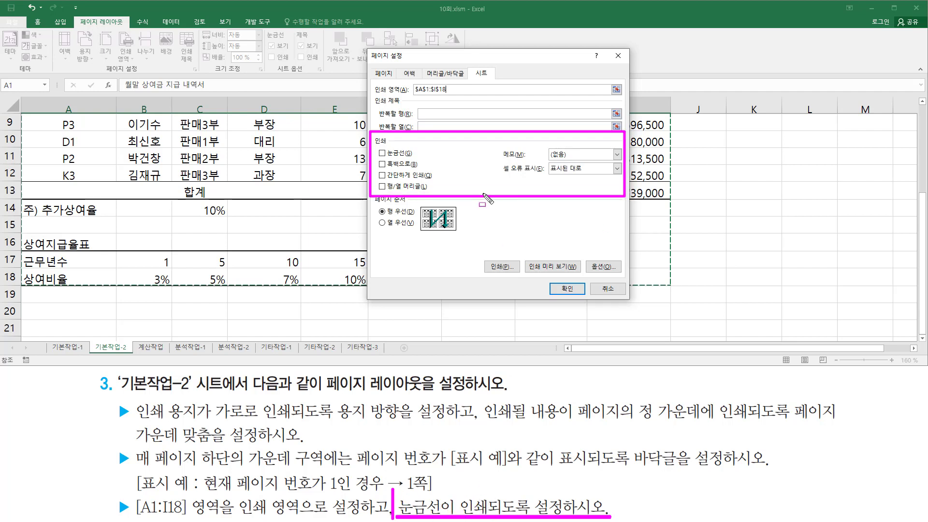
pyautogui.moveTo(374, 148)
pyautogui.mouseDown()
pyautogui.moveTo(431, 173)
pyautogui.moveTo(422, 171)
pyautogui.mouseUp()
pyautogui.press('Escape')
pyautogui.click(382, 153)
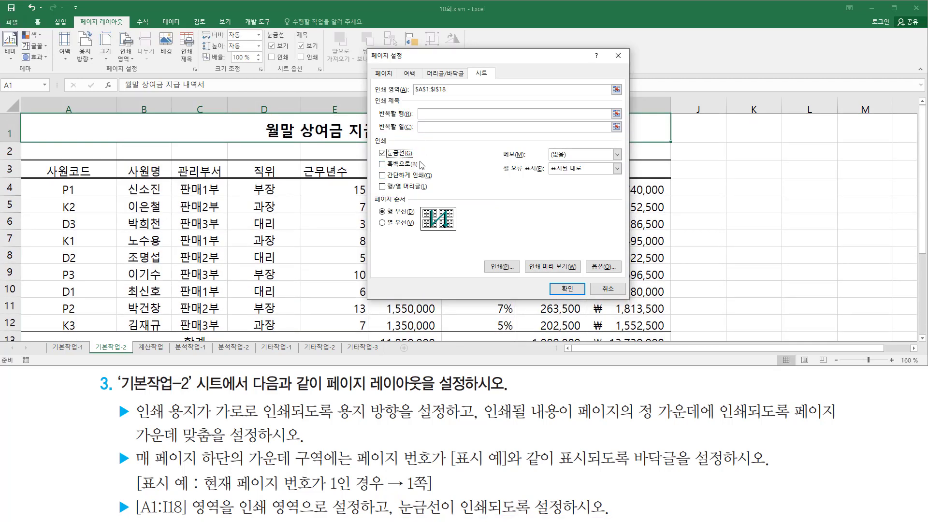
pyautogui.click(568, 289)
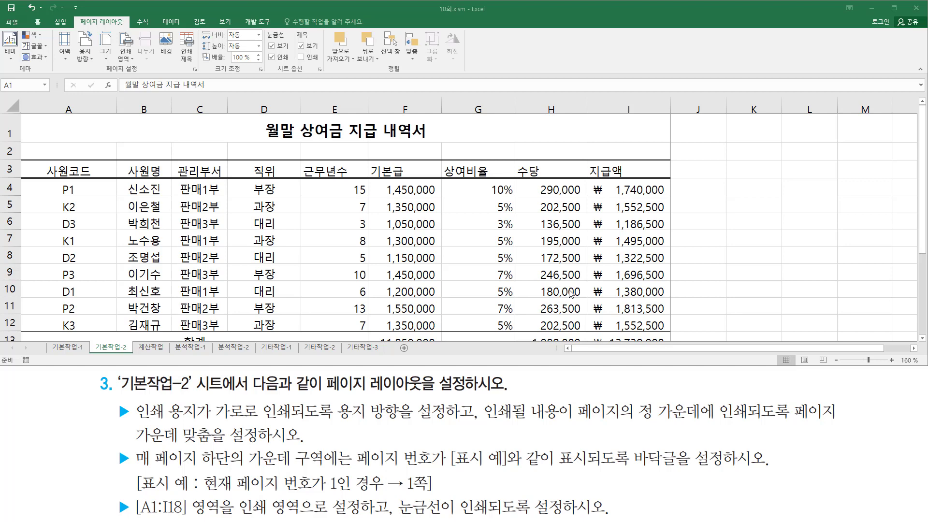
# Check the 기본작업-2 sheet's layout, gridlines and page-number footer in the print preview, and return to the worksheet
pyautogui.click(13, 22)
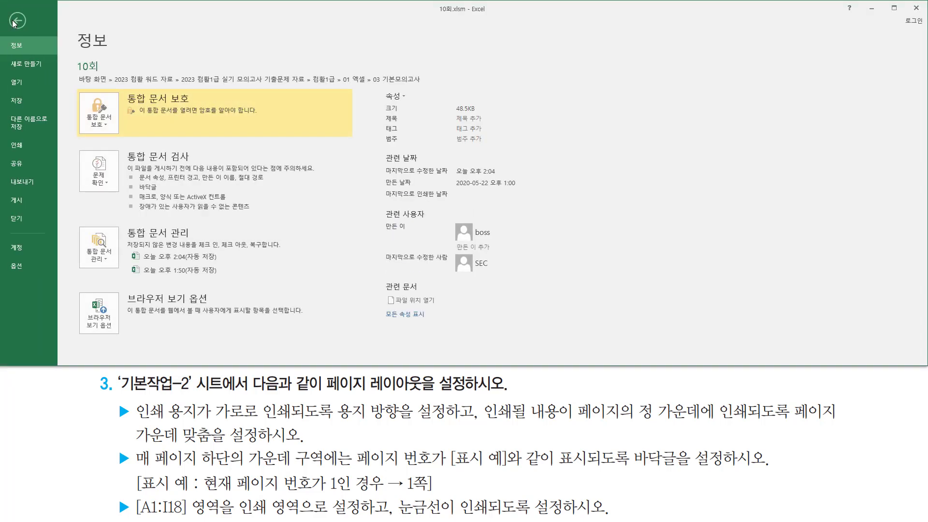
pyautogui.click(21, 144)
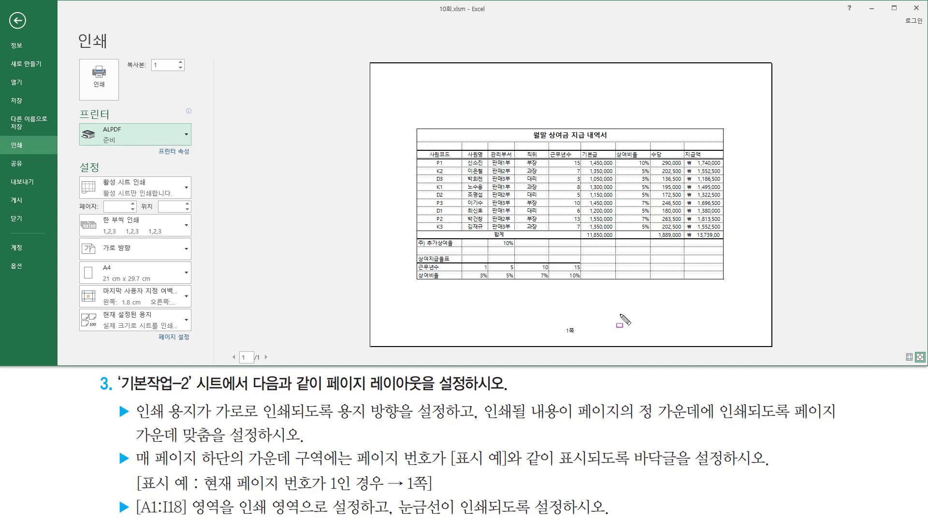
pyautogui.moveTo(559, 323); pyautogui.dragTo(585, 337)
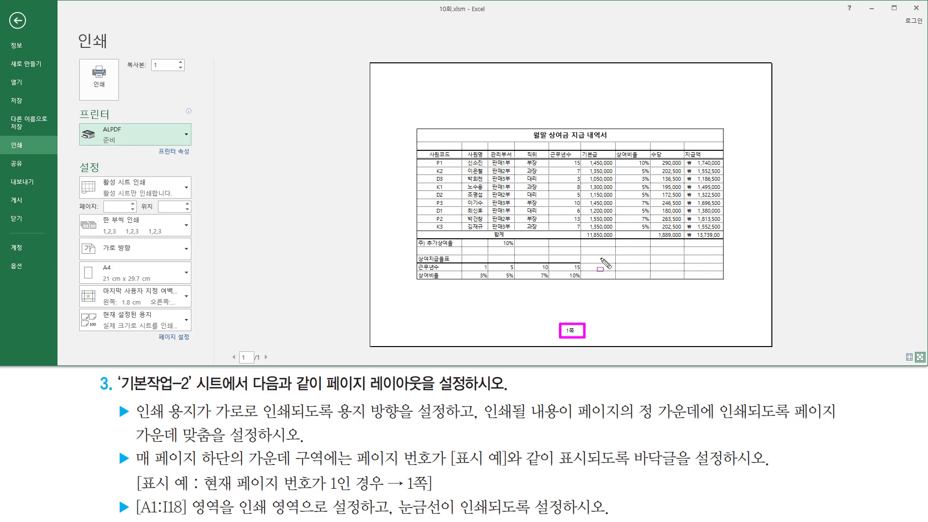
pyautogui.press('Escape')
pyautogui.click(19, 21)
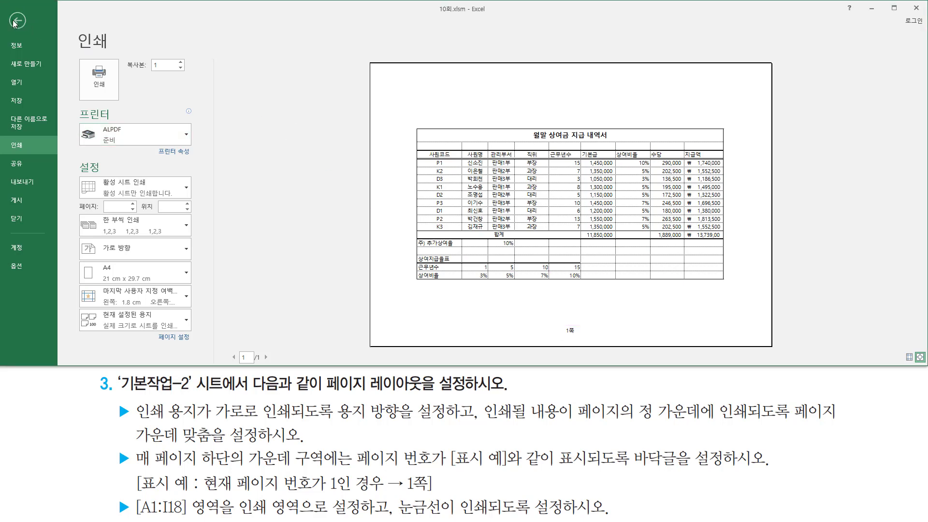